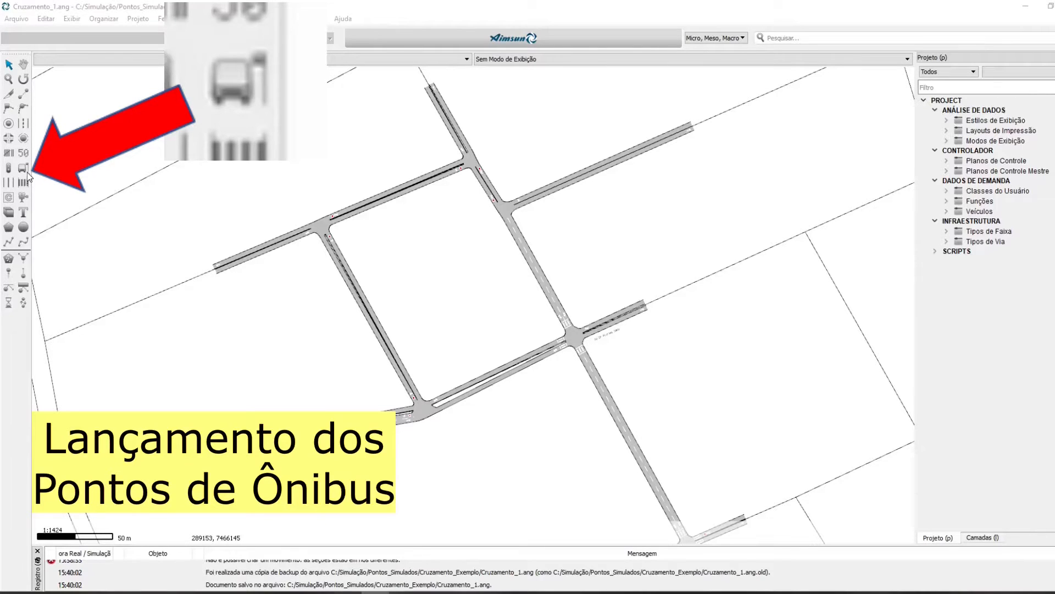
Add a bus stop on the lower road section west of the southwestern junction and stretch it to about 12.6 m.
click(24, 170)
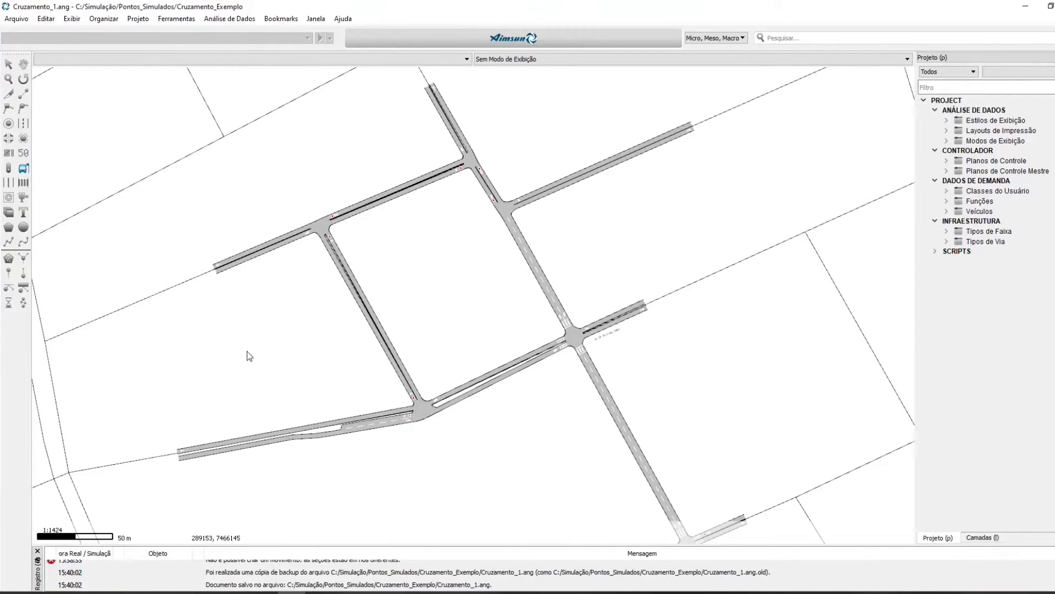
click(255, 446)
scroll(256, 450, up, 2)
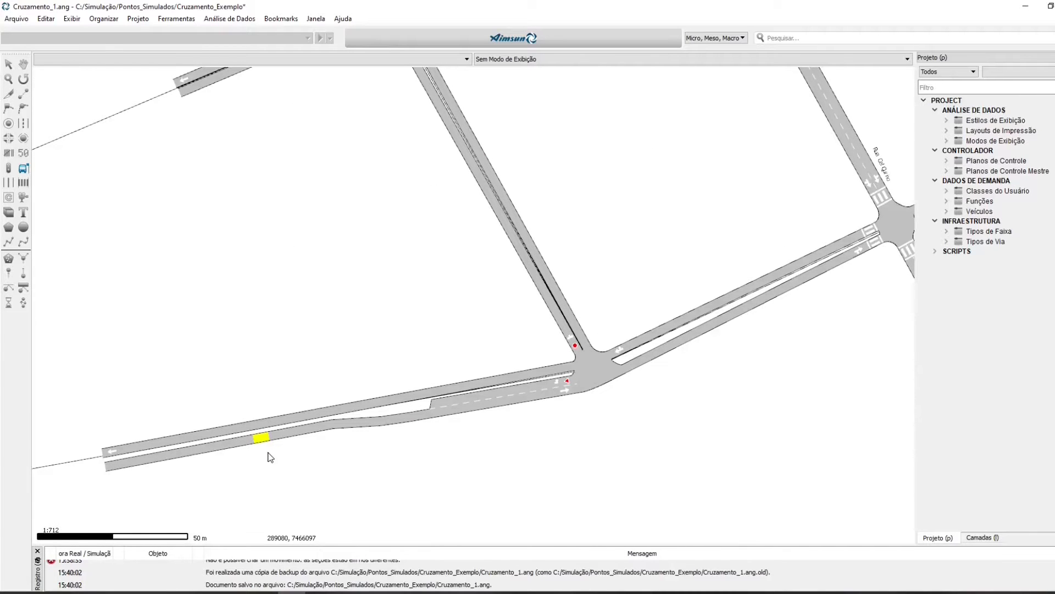
click(9, 66)
drag(254, 442, 233, 449)
click(254, 463)
Add a bus stop on the lower section between the two southern junctions and stretch it to about 12.6 m.
click(24, 169)
click(762, 300)
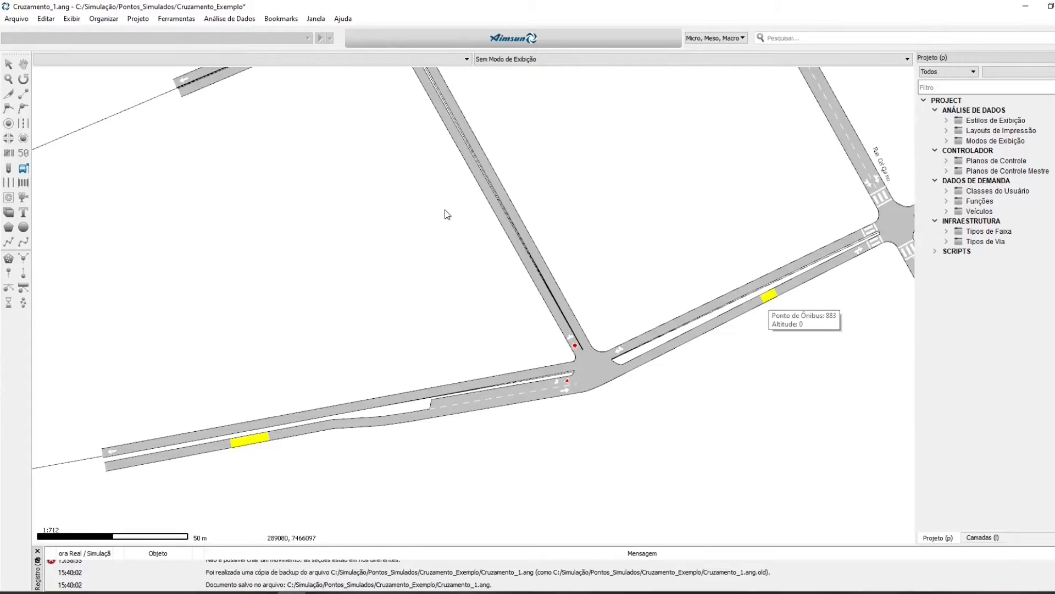
click(9, 65)
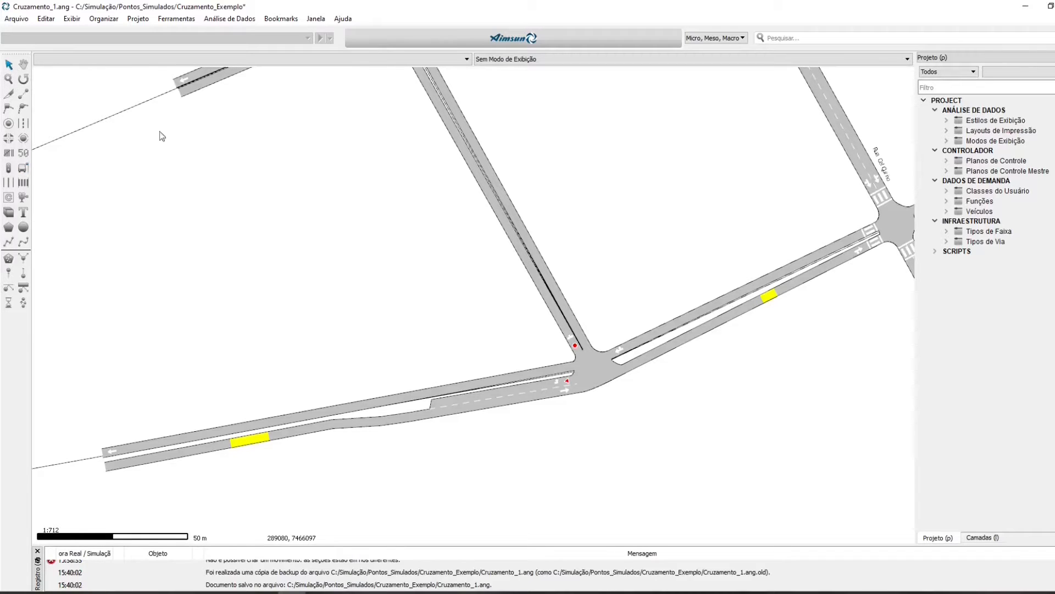
click(768, 299)
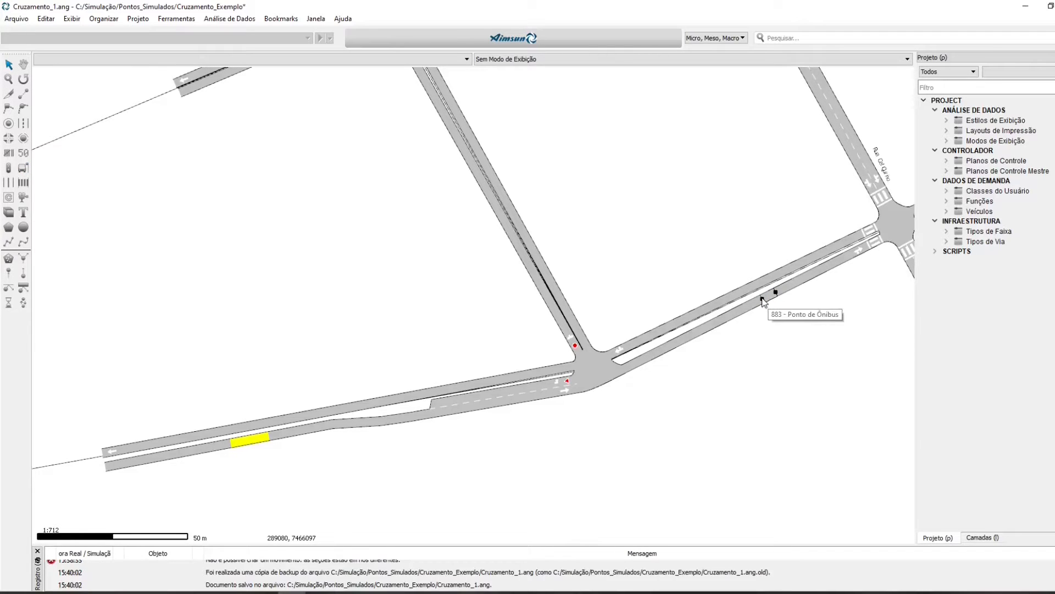
drag(762, 298, 743, 311)
click(758, 327)
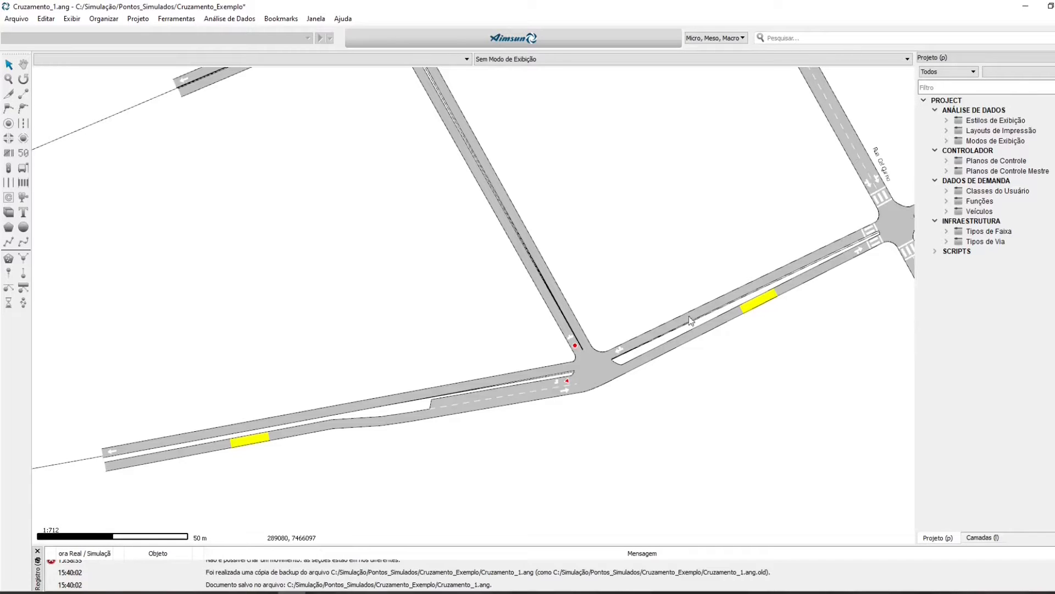
Set the western bus stop's type to Baia and name it 001.
double_click(258, 439)
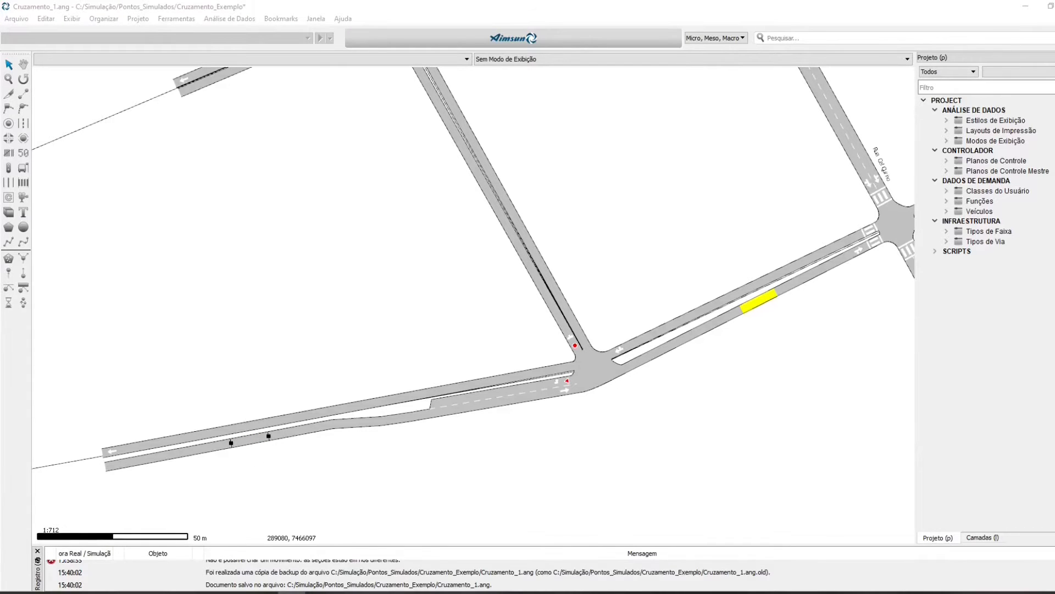
drag(494, 139, 807, 66)
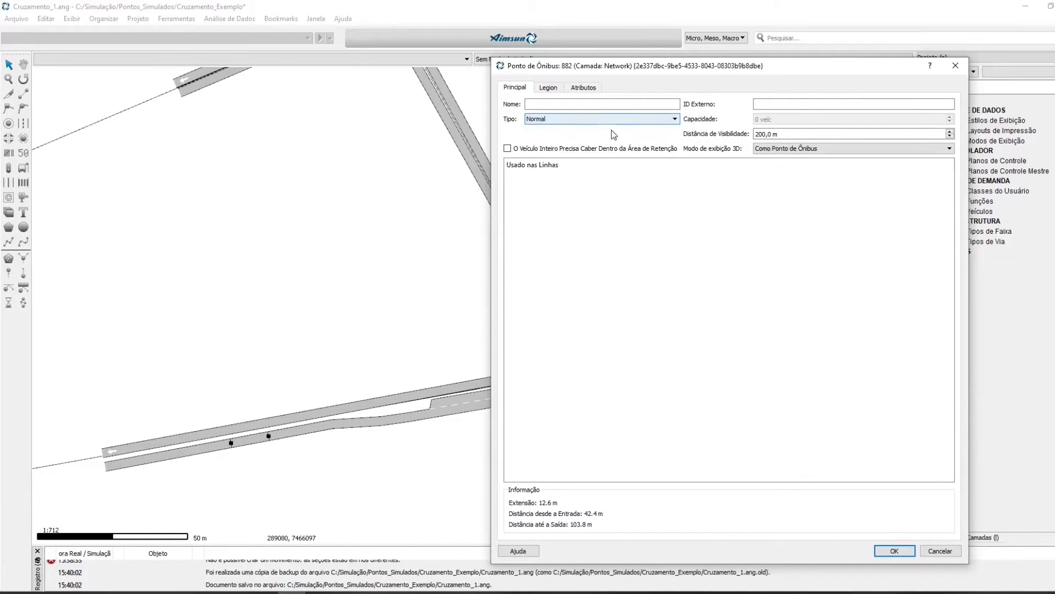
click(675, 121)
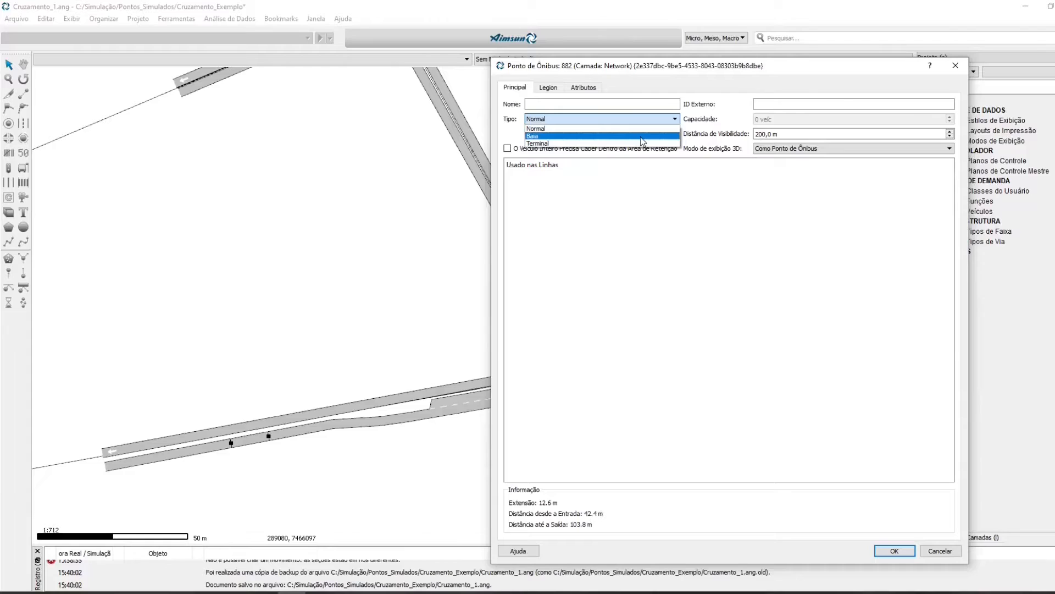
click(641, 137)
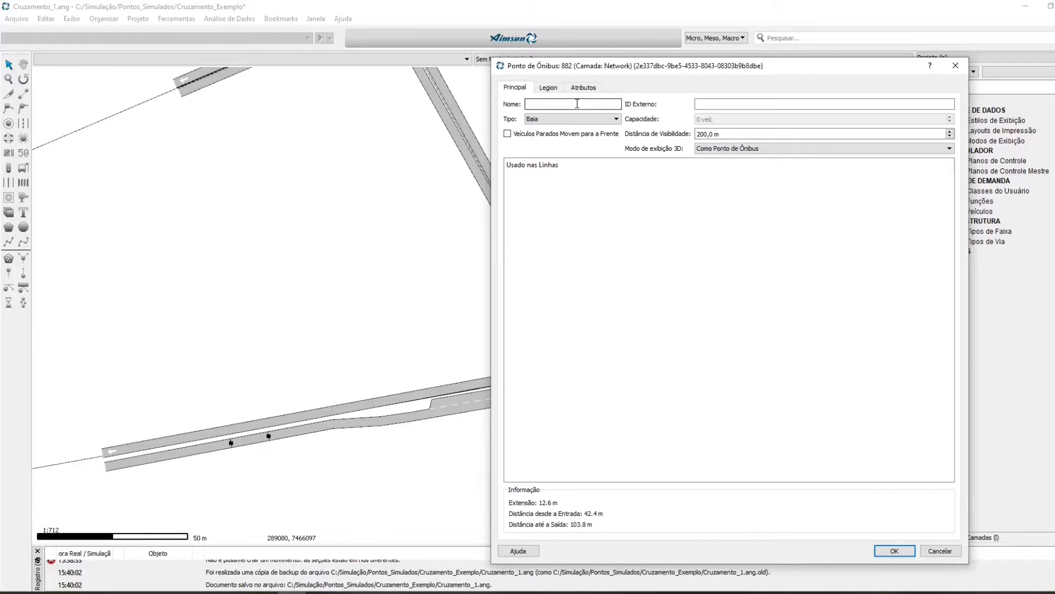
text(001)
click(893, 552)
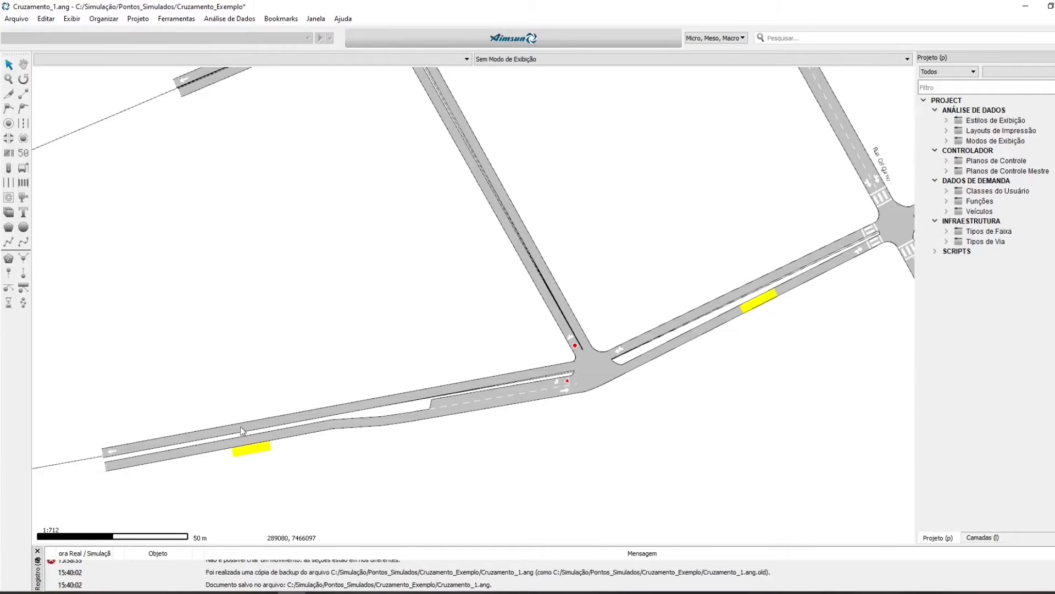
scroll(262, 469, up, 5)
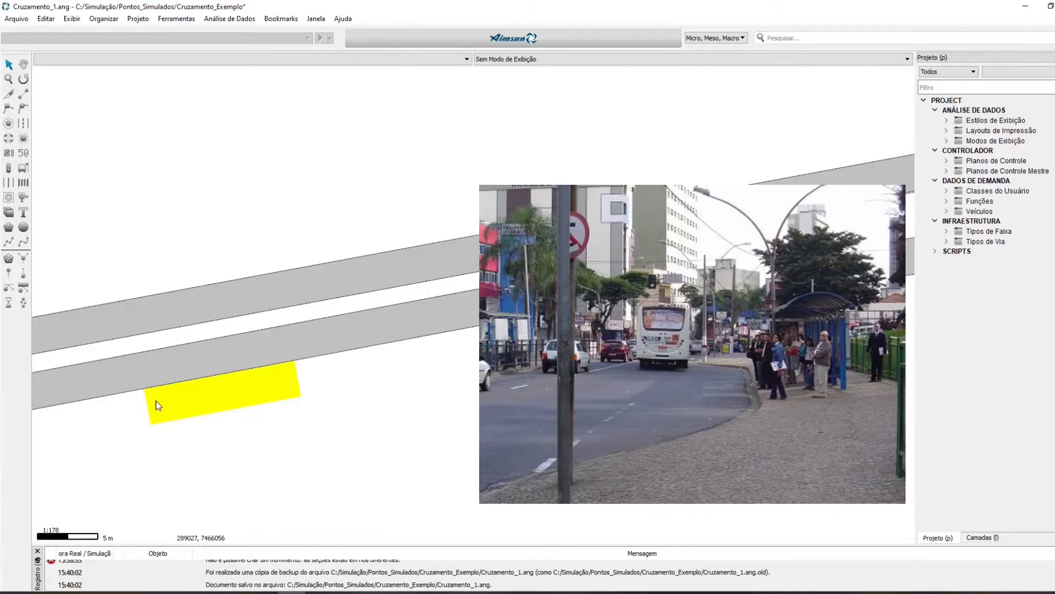
mouse_move(171, 415)
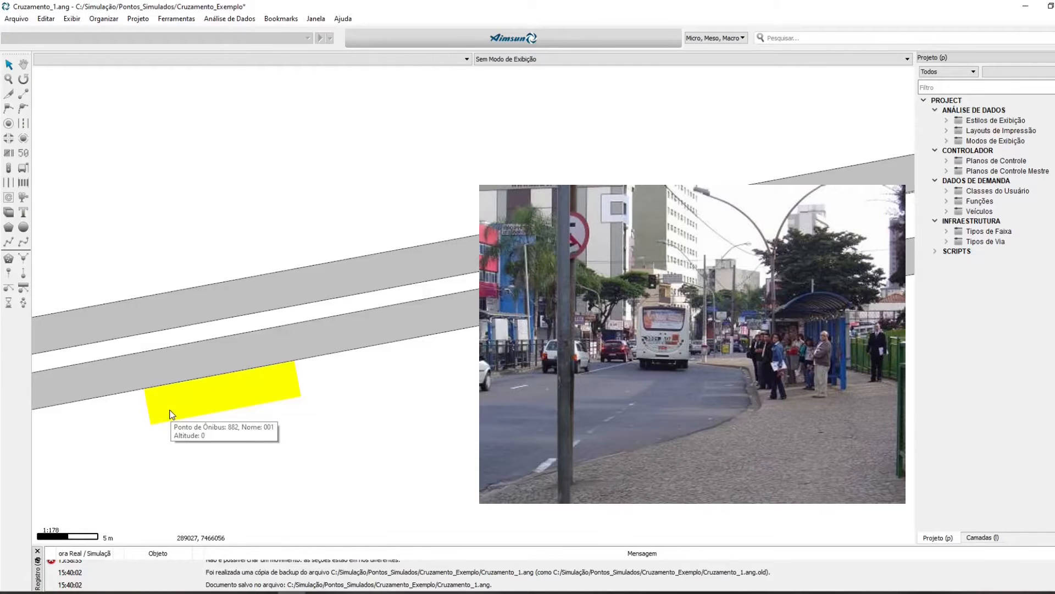
mouse_move(130, 380)
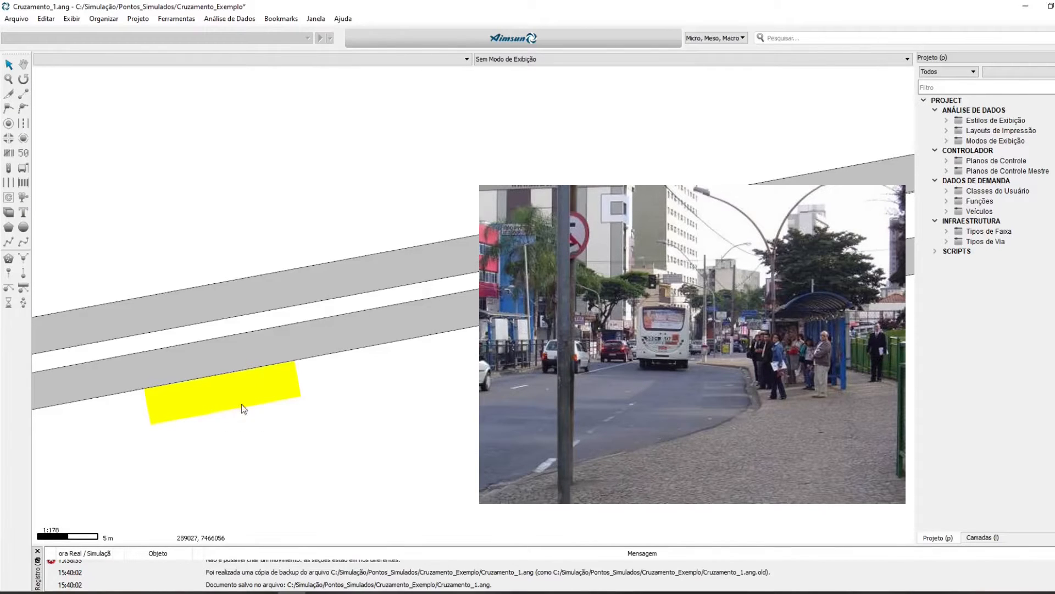
mouse_move(306, 350)
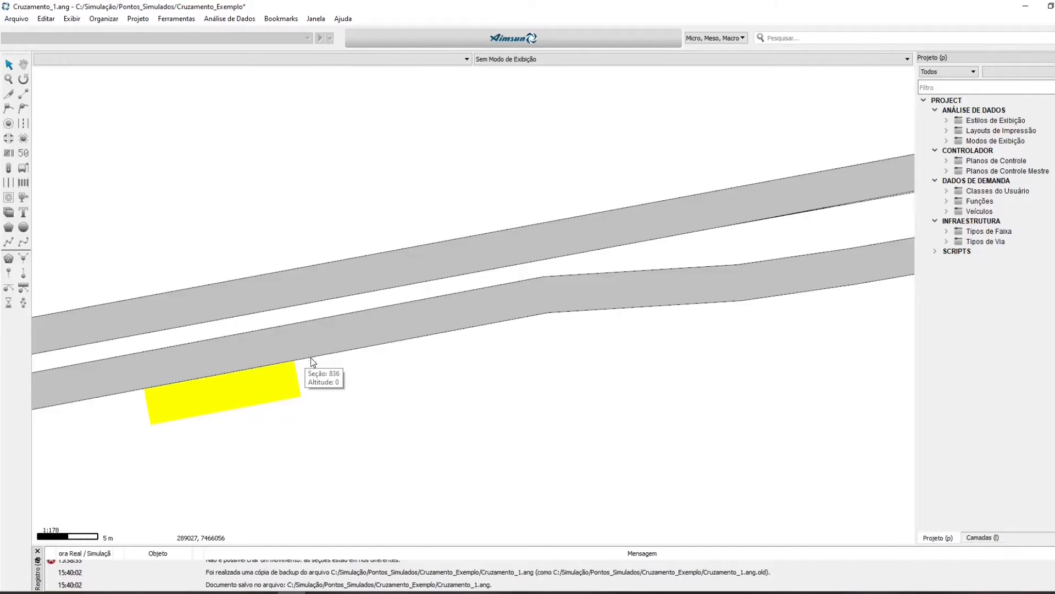
Set the type of the bus stop between the two southern junctions to Baia and name it 002.
drag(723, 342, 269, 416)
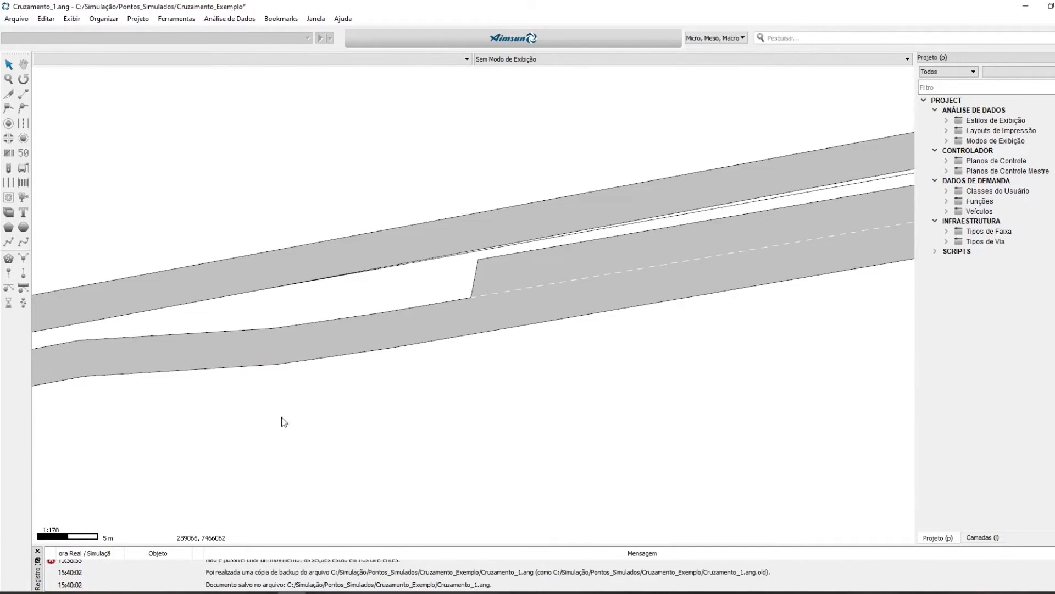
drag(718, 318, 207, 430)
drag(614, 342, 111, 531)
drag(479, 356, 177, 510)
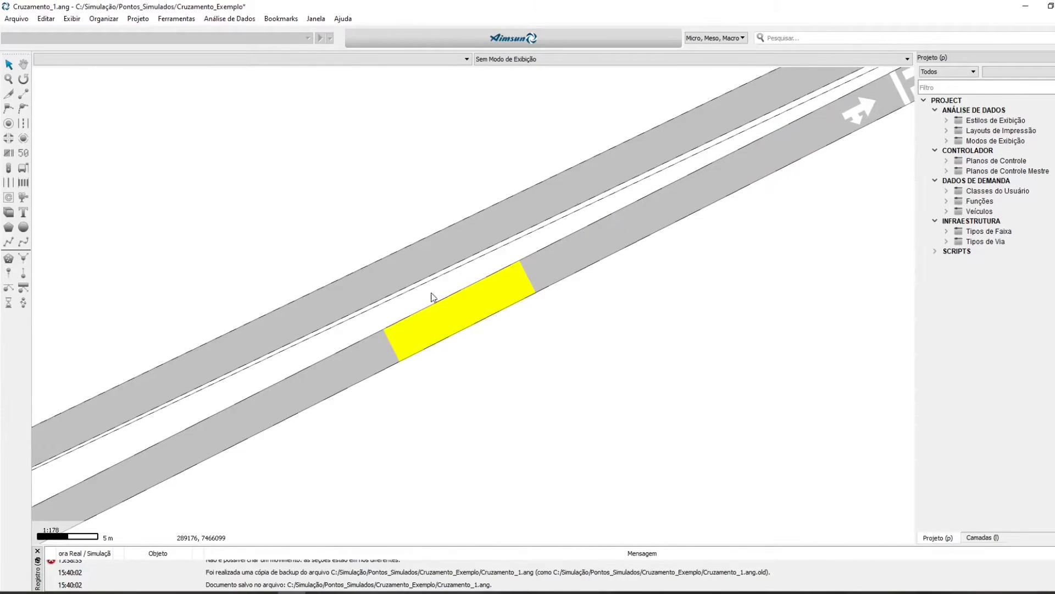
double_click(459, 312)
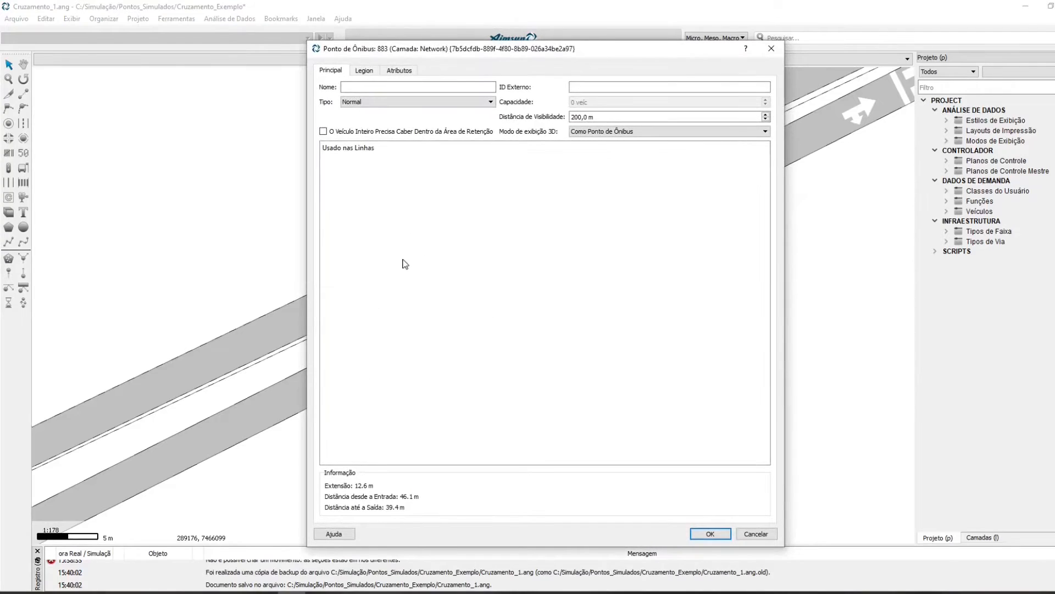
click(491, 102)
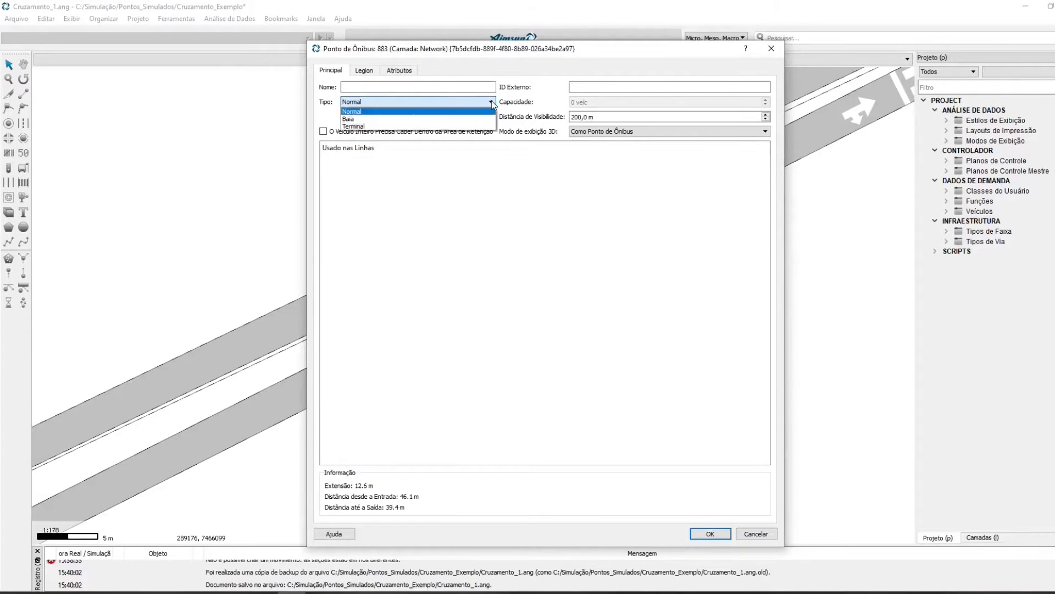
click(454, 119)
click(392, 87)
text(002)
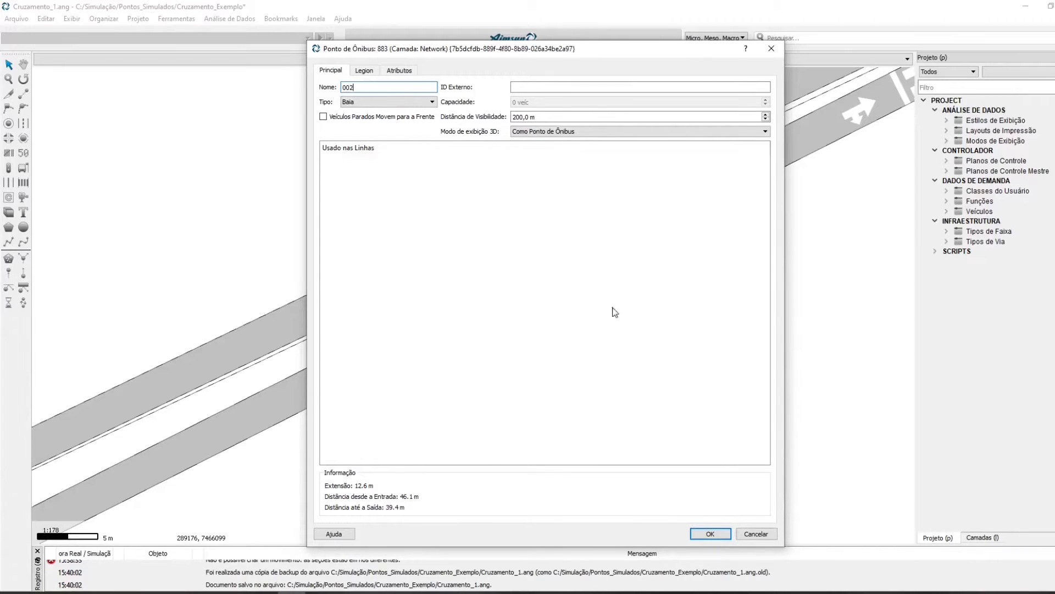
click(709, 534)
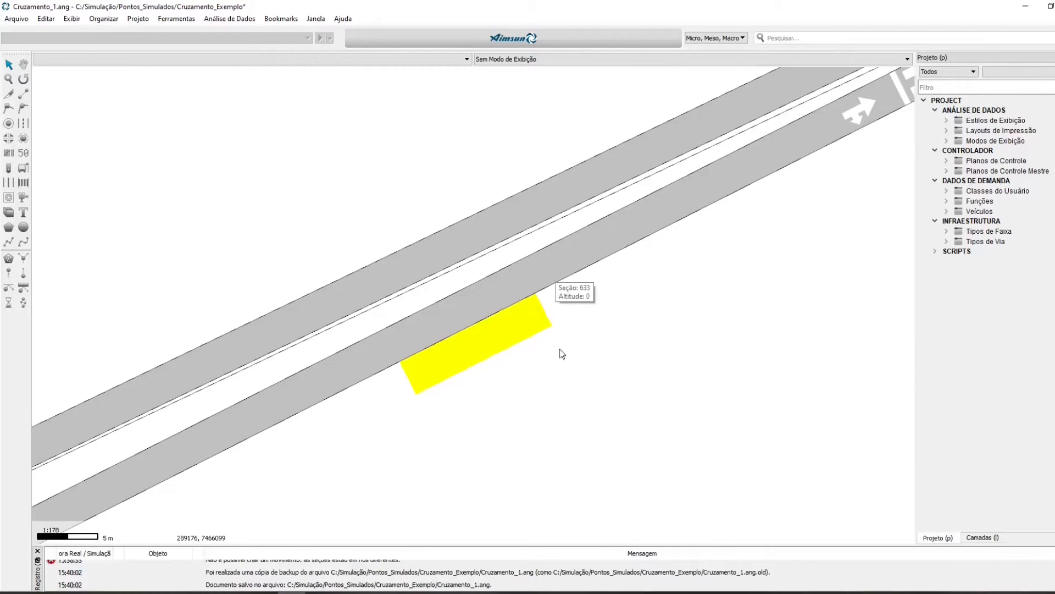
Add a Baia-type bus stop on the upper road section directly opposite stop 001.
scroll(572, 358, down, 5)
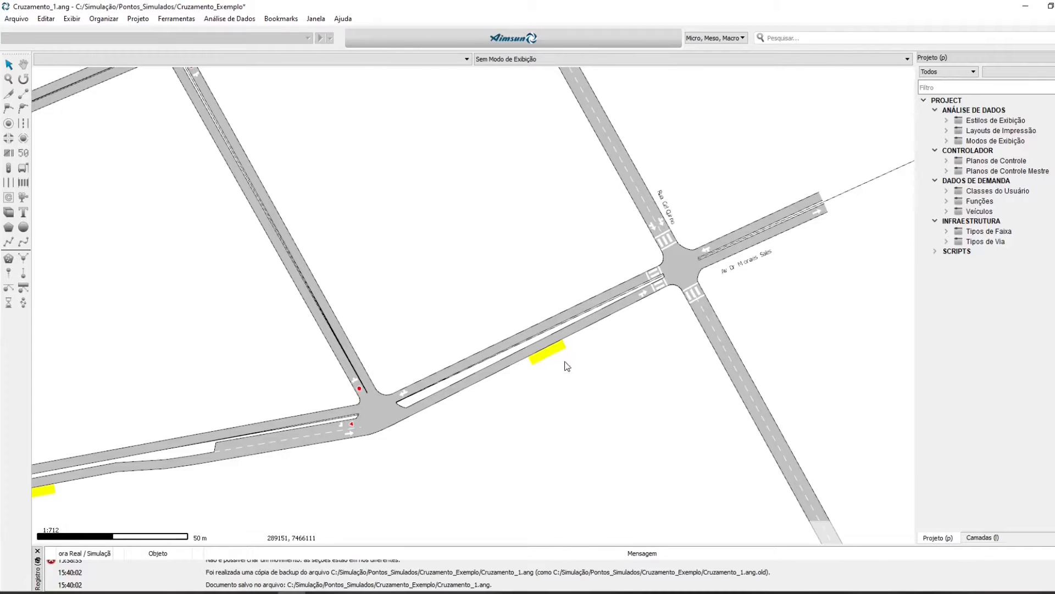
mouse_move(698, 427)
mouse_down()
mouse_move(593, 358)
mouse_move(725, 443)
mouse_up()
mouse_move(394, 311)
mouse_down()
mouse_move(642, 410)
mouse_move(608, 348)
mouse_move(611, 273)
mouse_up()
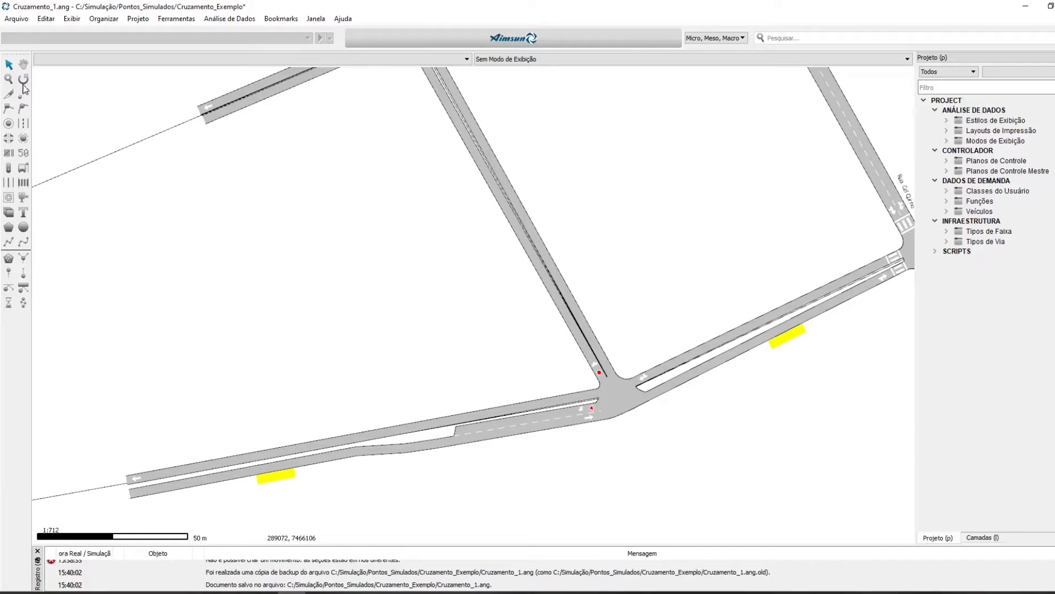
click(23, 169)
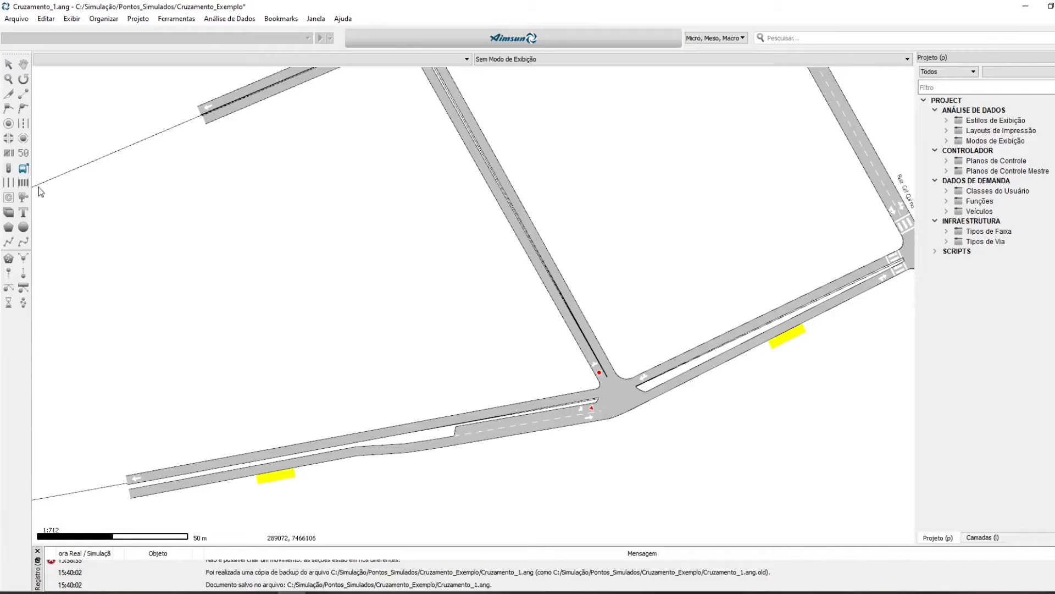
click(274, 453)
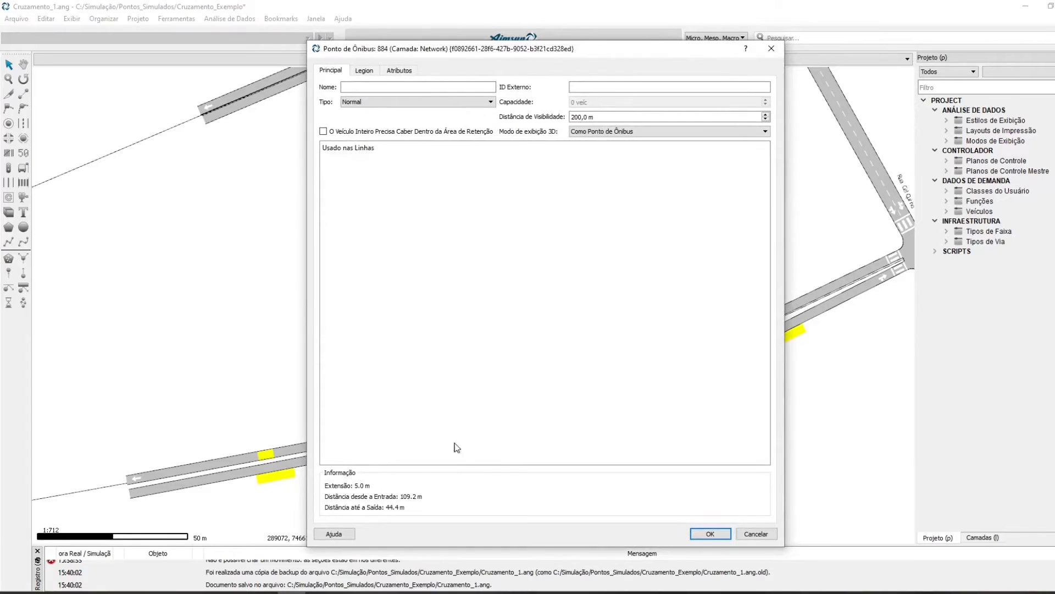
click(376, 104)
click(376, 109)
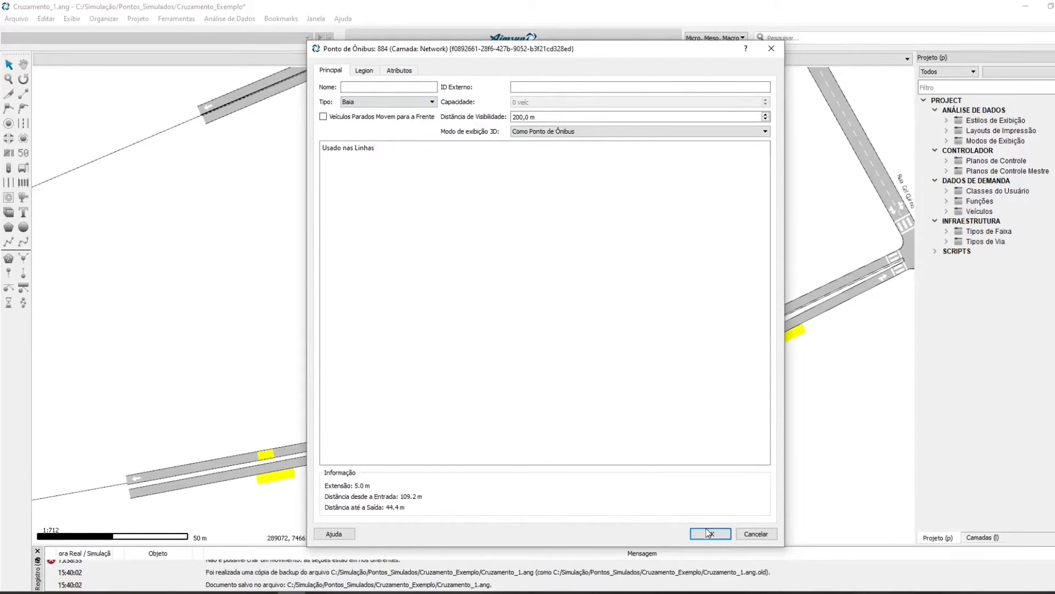
click(710, 533)
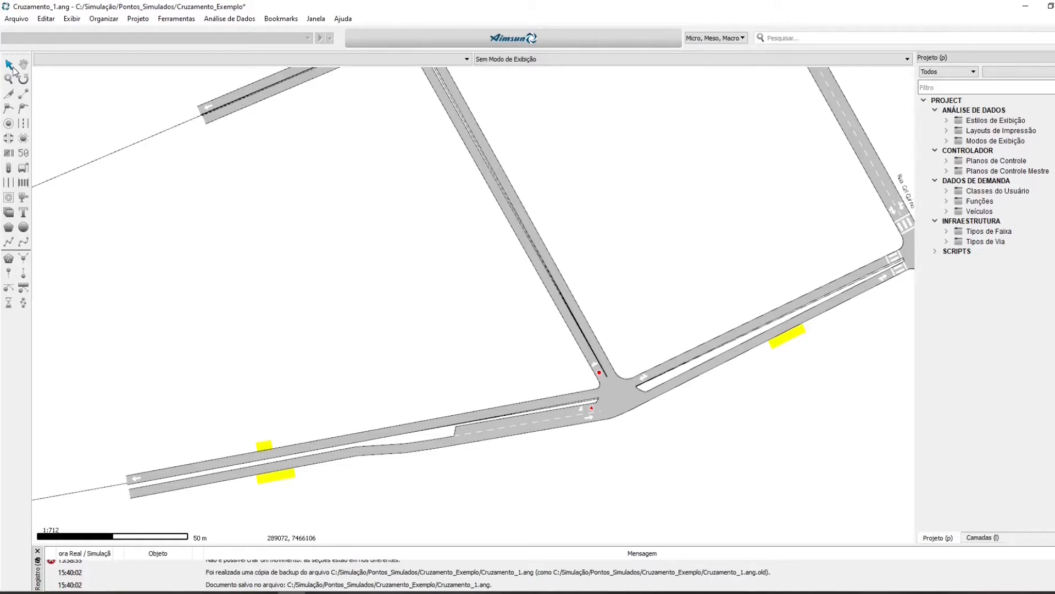
Stretch the bus stop opposite stop 001 eastward to match the length of that stop.
click(267, 447)
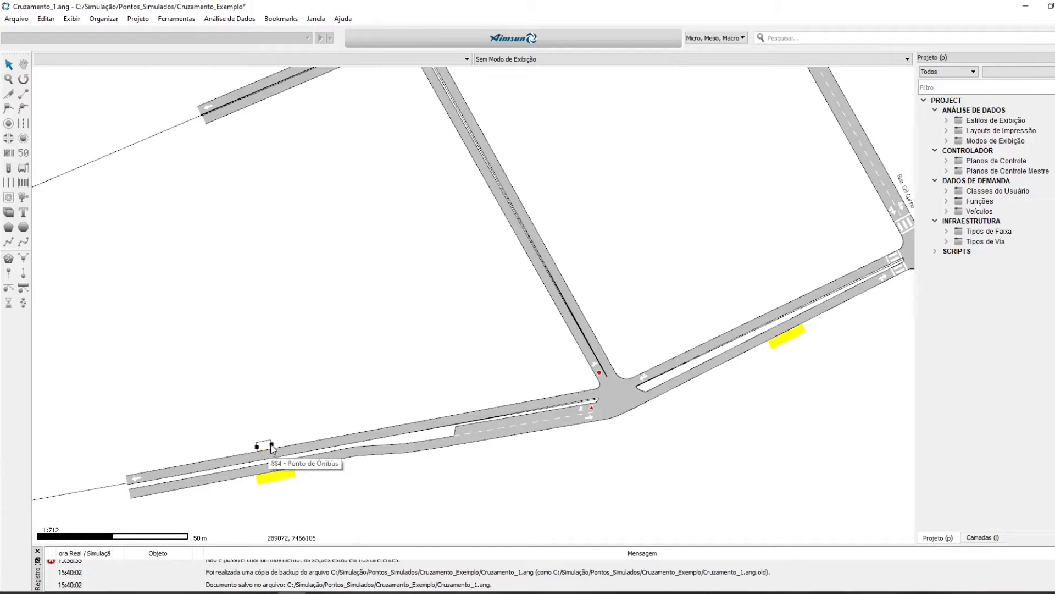
drag(272, 444, 296, 443)
click(321, 489)
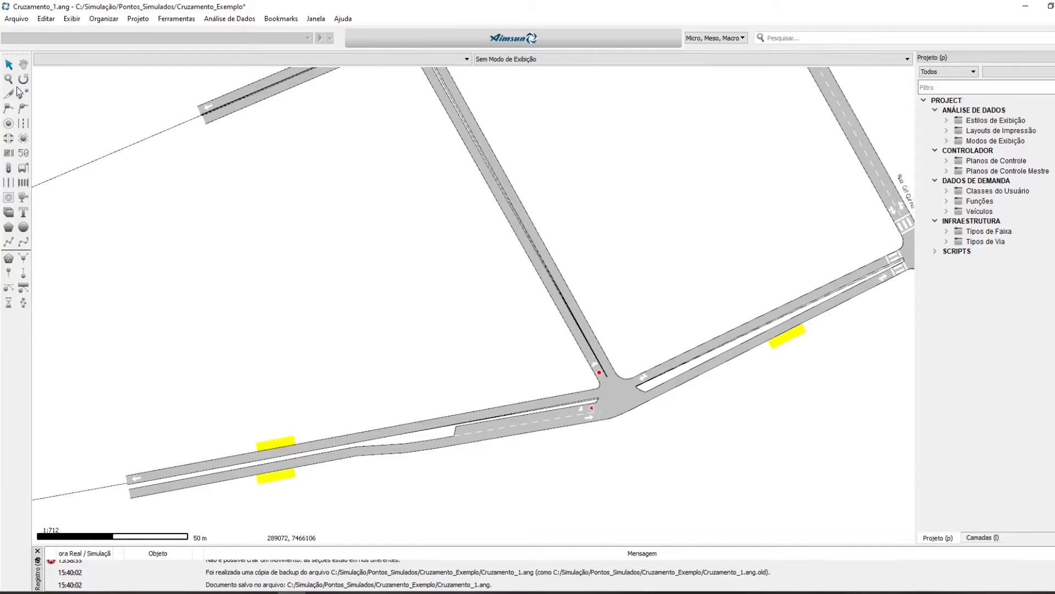
Add a Baia-type bus stop on the upper section across from stop 002 and lengthen it toward the southwestern junction.
click(23, 168)
click(753, 325)
double_click(751, 332)
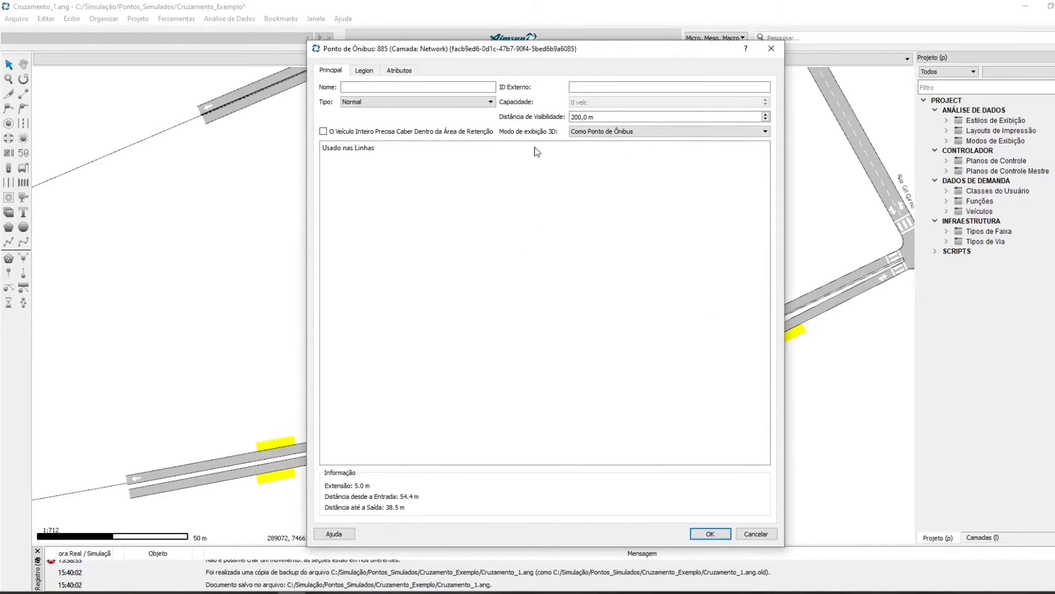
click(490, 102)
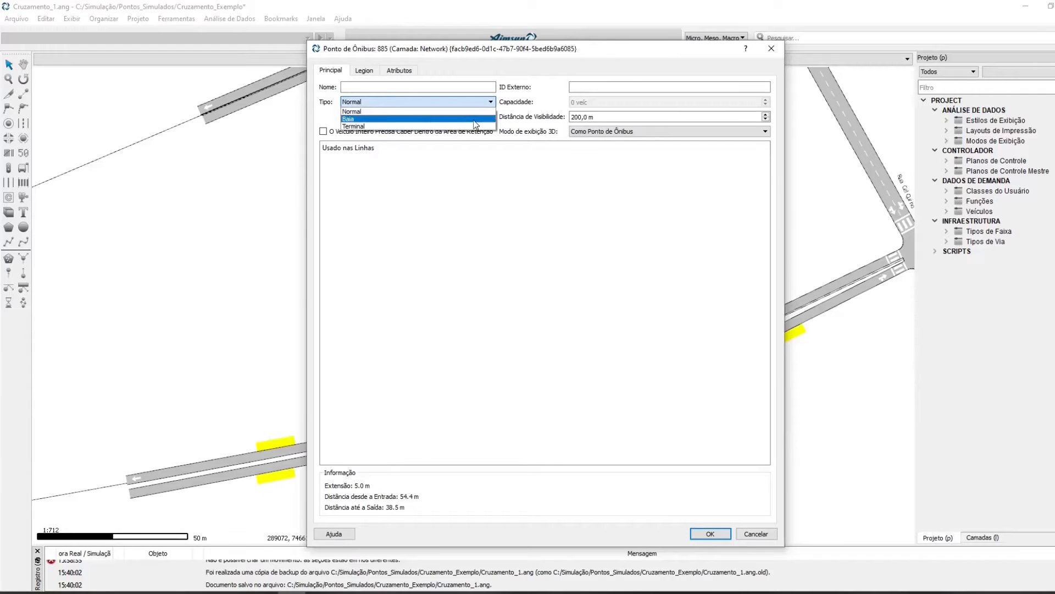
click(473, 119)
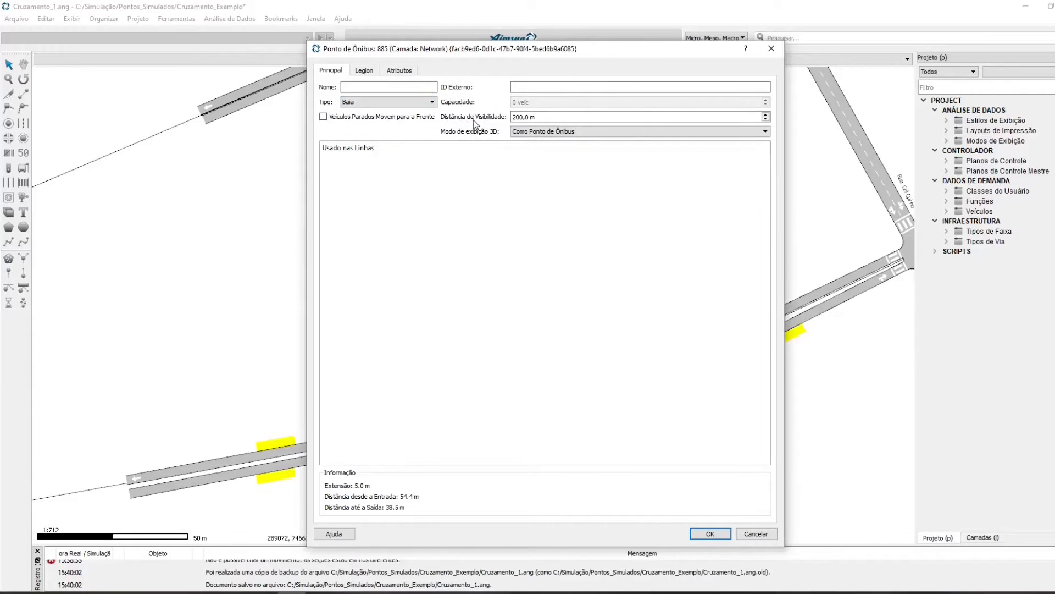
click(708, 534)
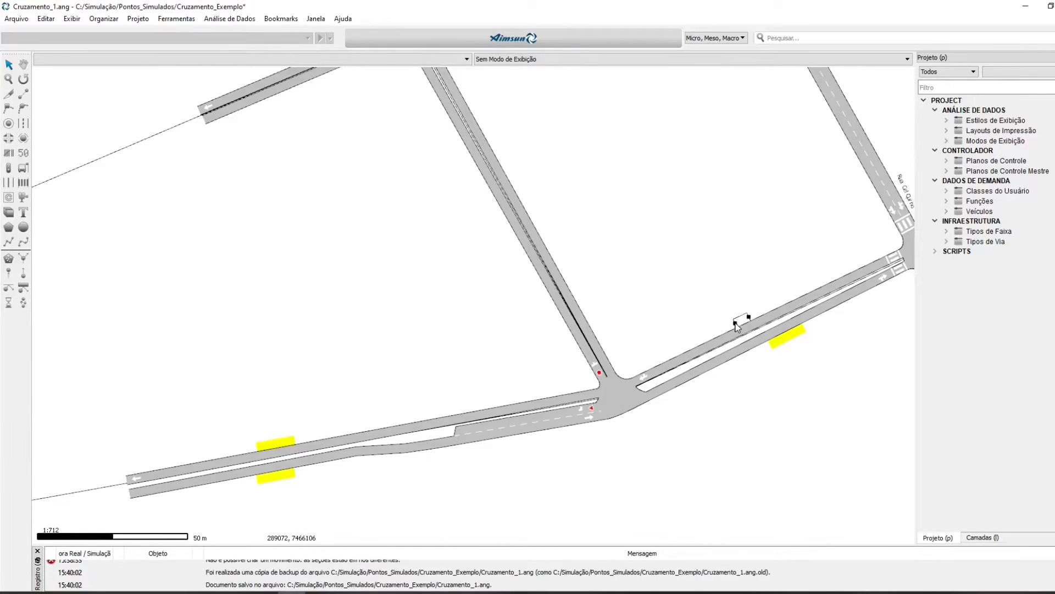
drag(735, 323, 719, 334)
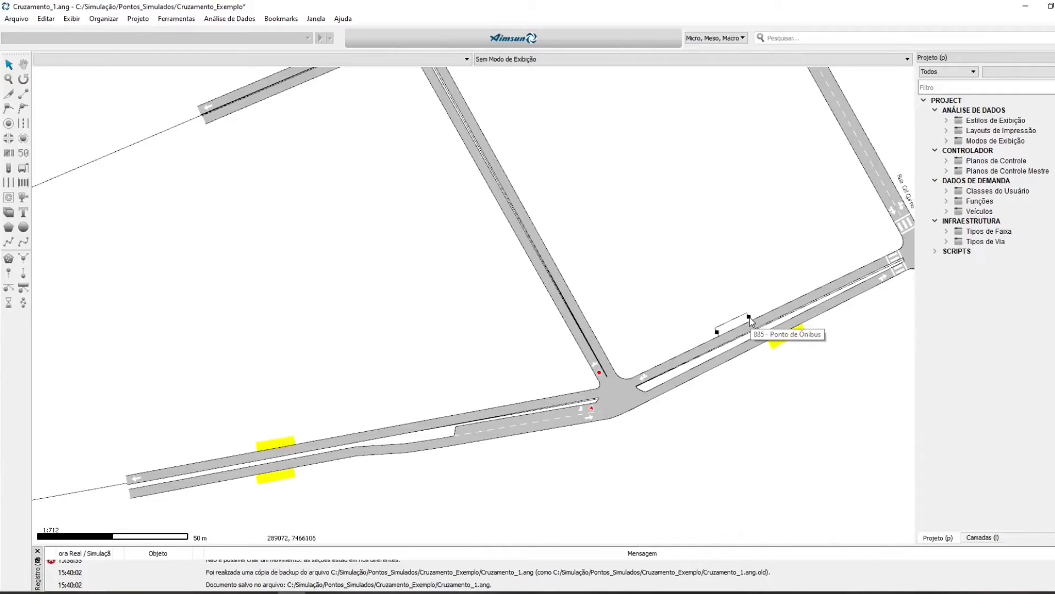
drag(751, 320, 753, 321)
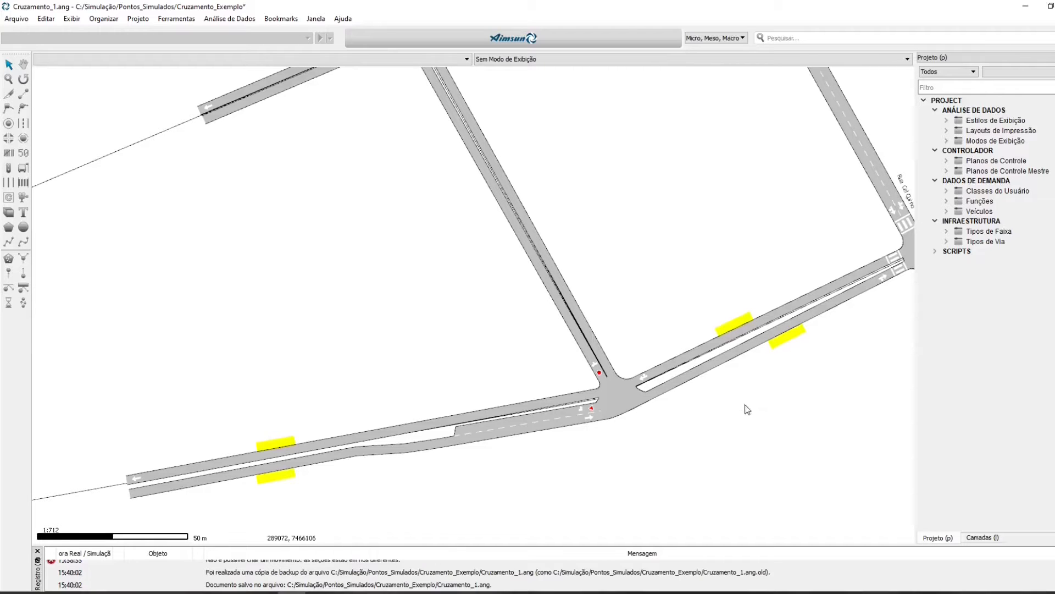
Set lane 2 of the avenue section just north of the central intersection to 49: Reserved (Compulsory) for Public.
scroll(738, 401, down, 3)
drag(729, 324, 490, 306)
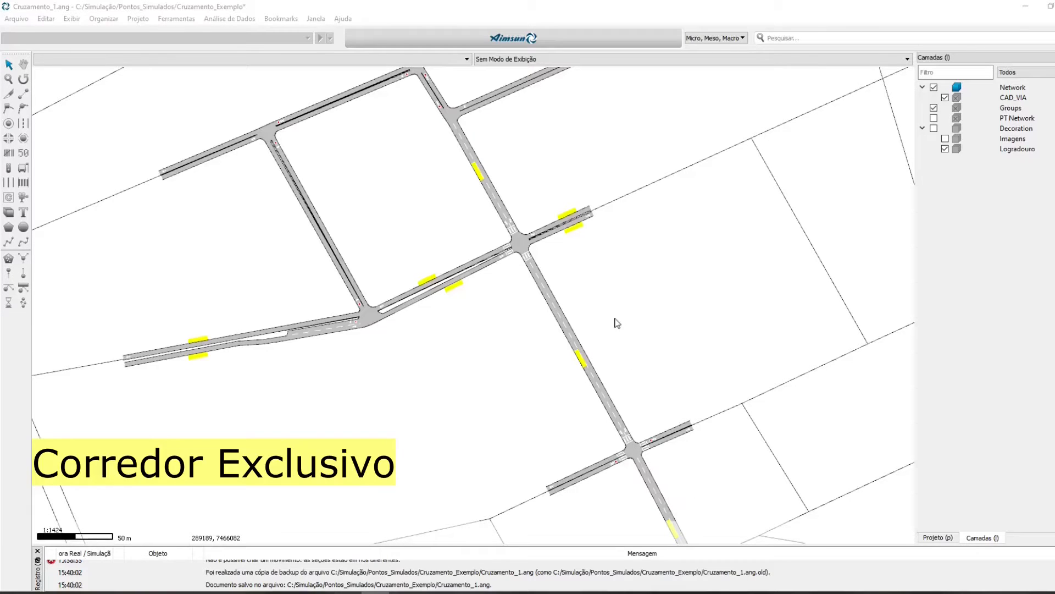
click(498, 202)
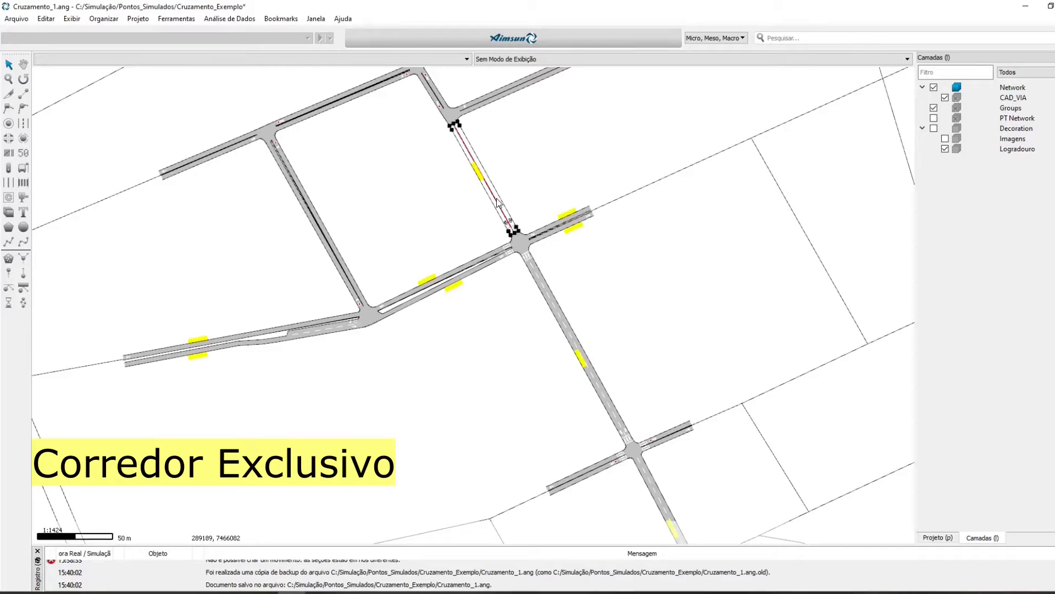
double_click(497, 202)
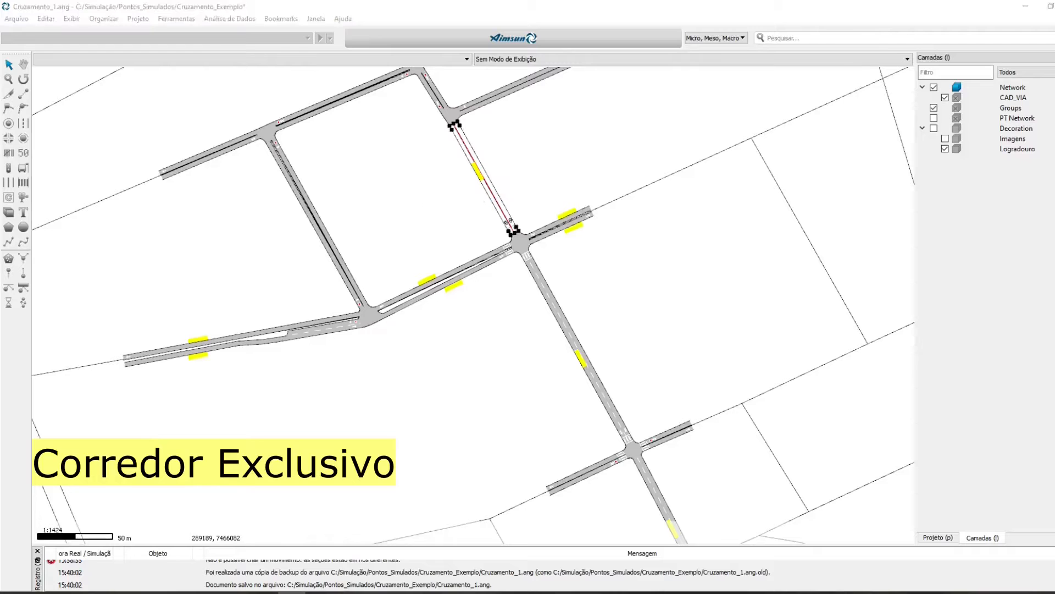
drag(0, 129, 795, 89)
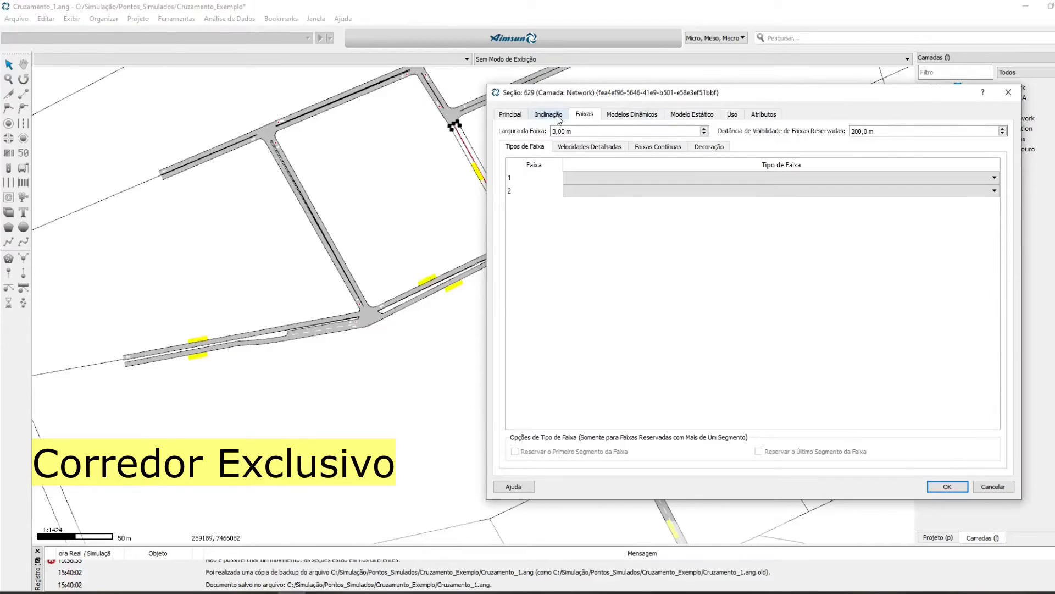
drag(630, 98, 689, 93)
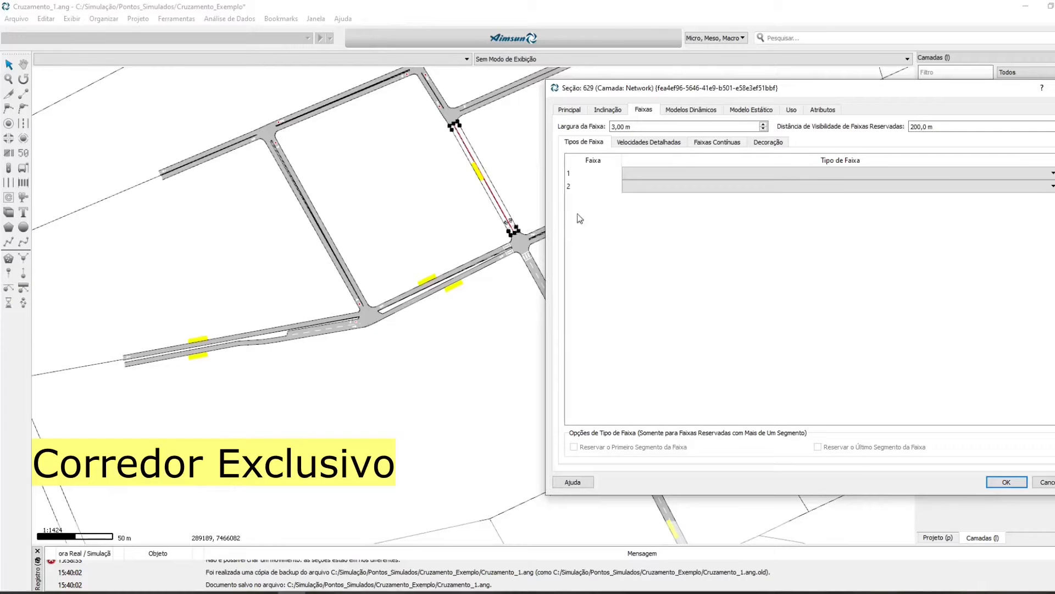
click(637, 187)
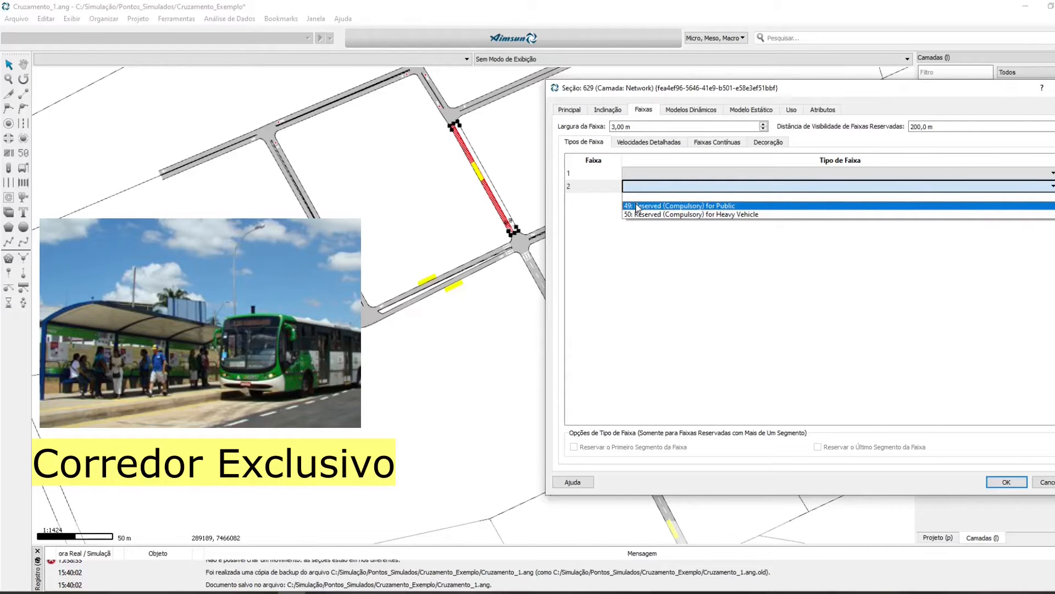
click(637, 206)
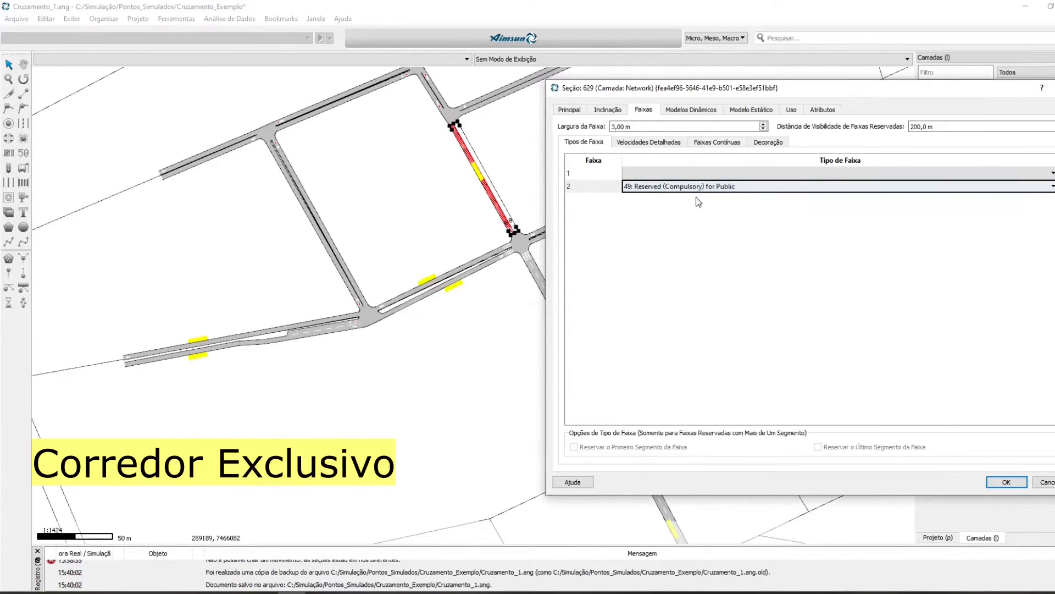
click(1007, 482)
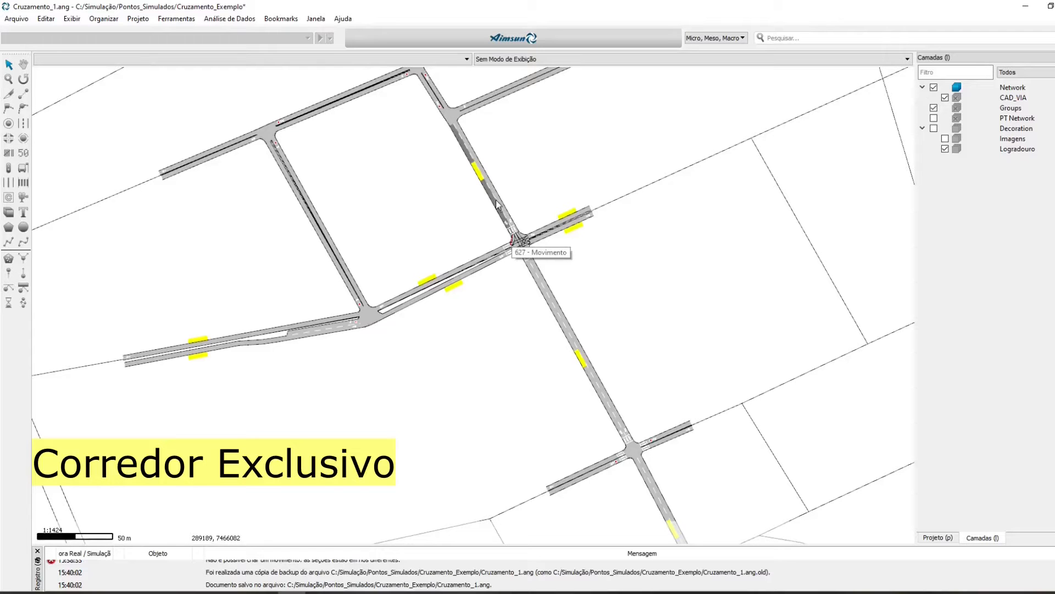
Set lane 2 of the avenue section south of the central intersection to 50: Reserved (Compulsory) for Heavy Vehicle.
double_click(547, 294)
click(443, 196)
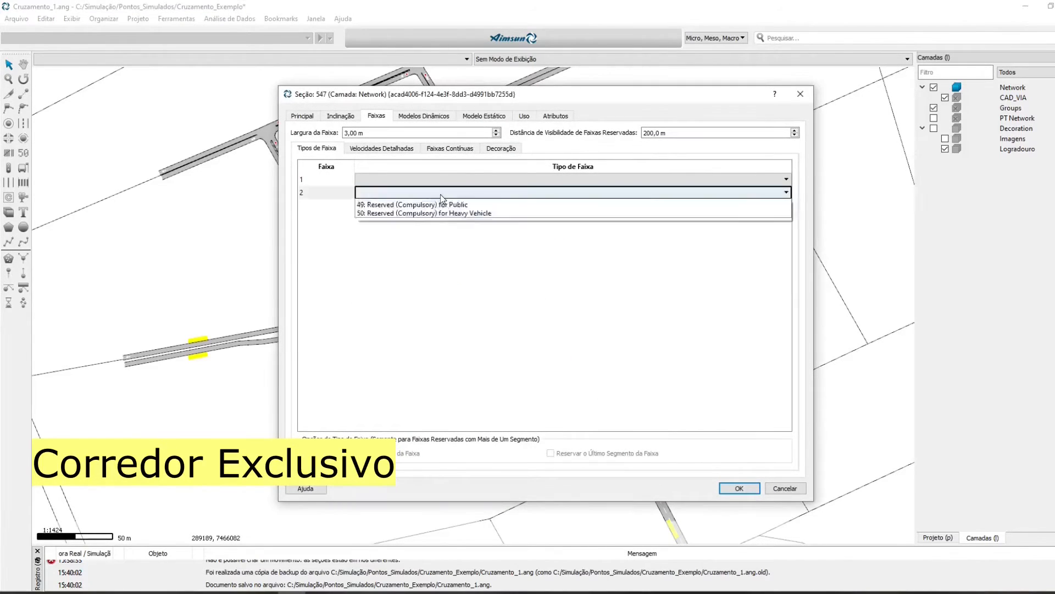
click(441, 217)
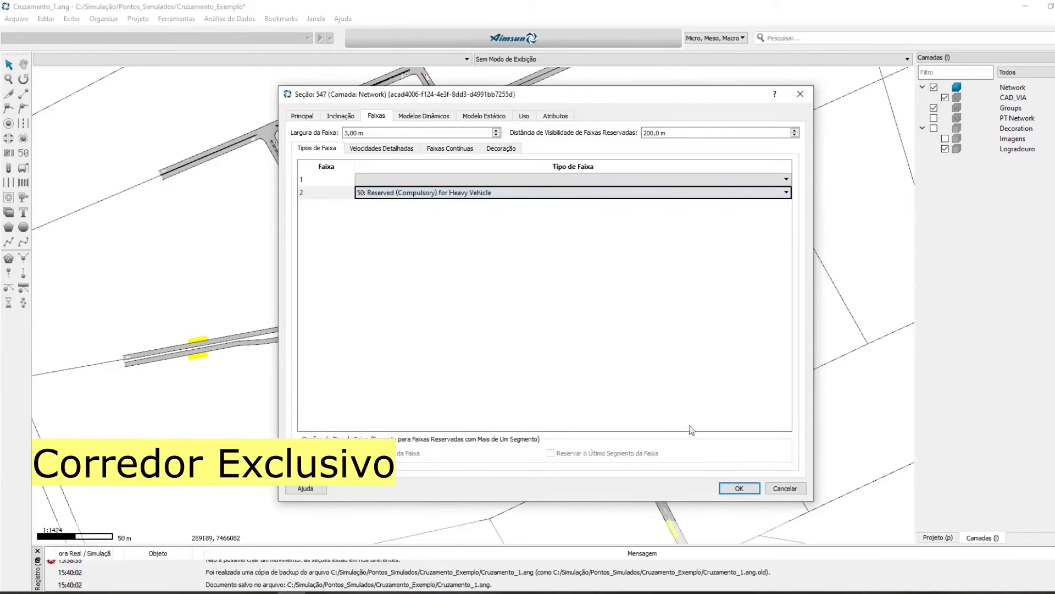
click(739, 488)
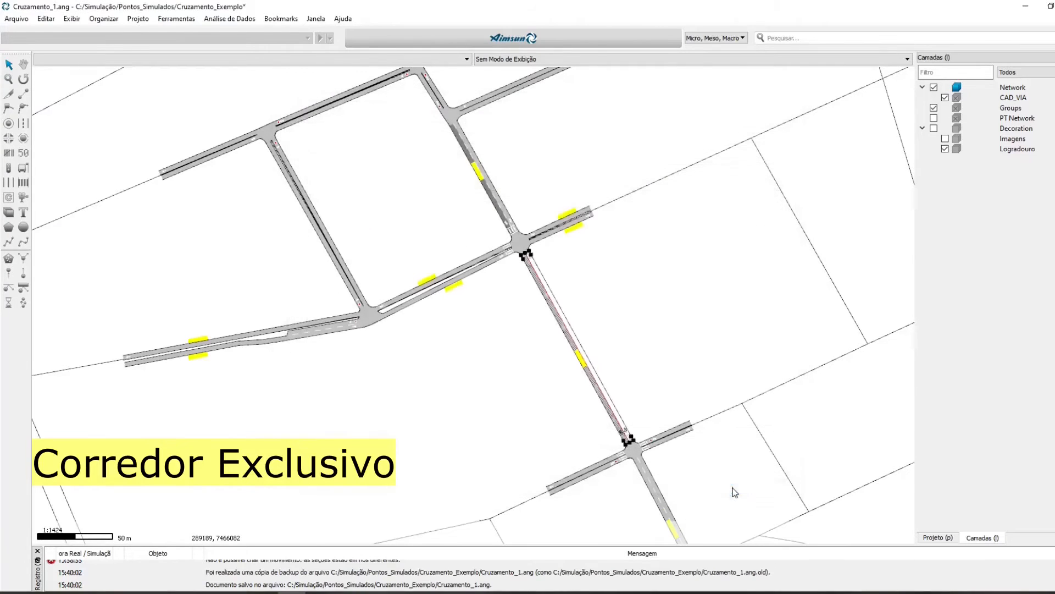
Set lane 2 of the avenue's southernmost section to 49: Reserved (Compulsory) for Public.
double_click(658, 498)
click(415, 195)
click(416, 196)
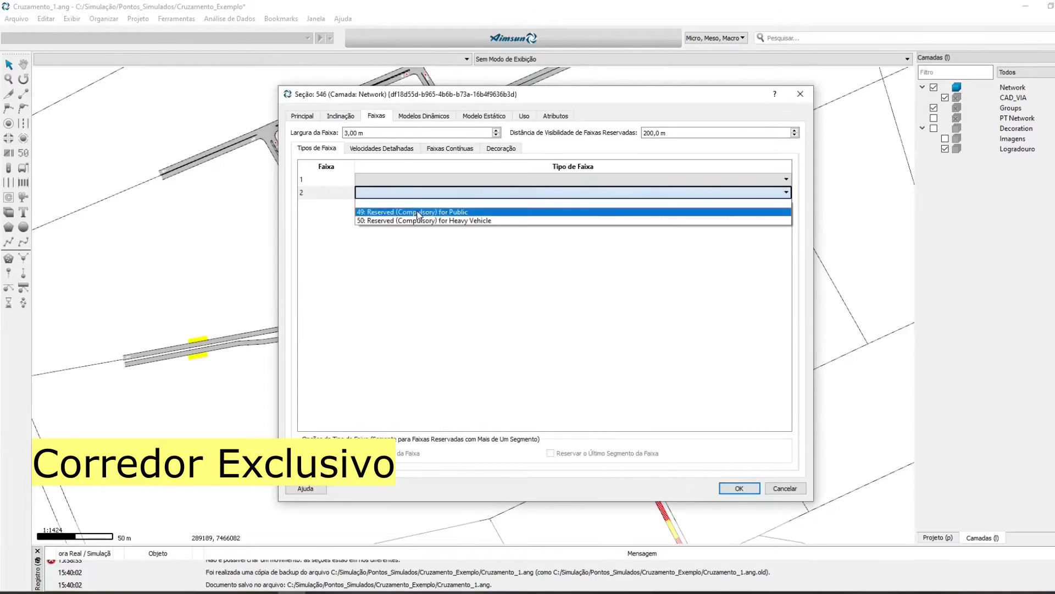
click(417, 211)
click(727, 486)
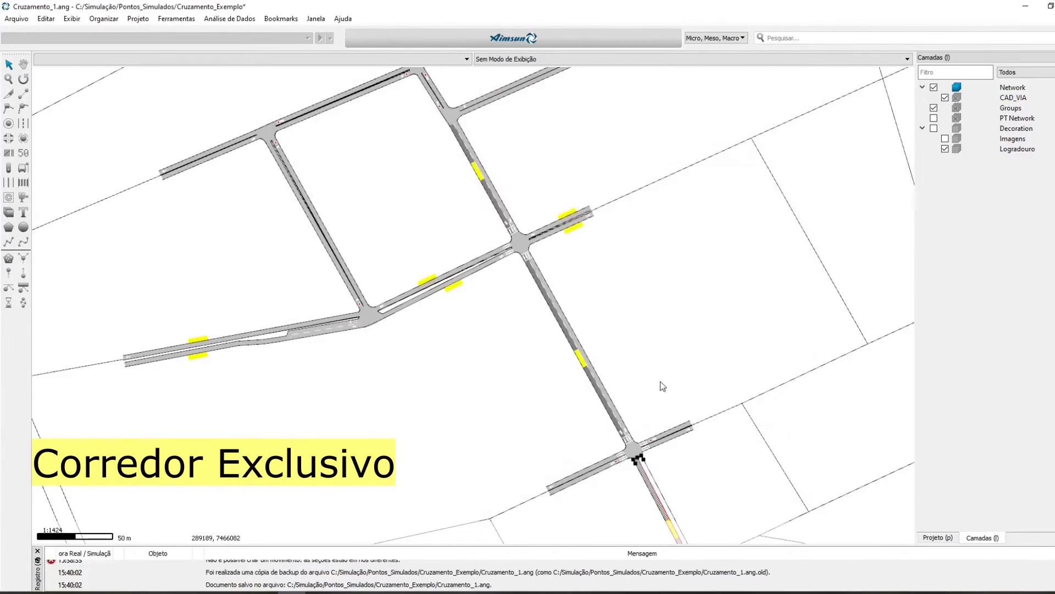
Examine the avenue's reserved lanes and bus stops from its northern end to its southern end.
scroll(649, 360, down, 2)
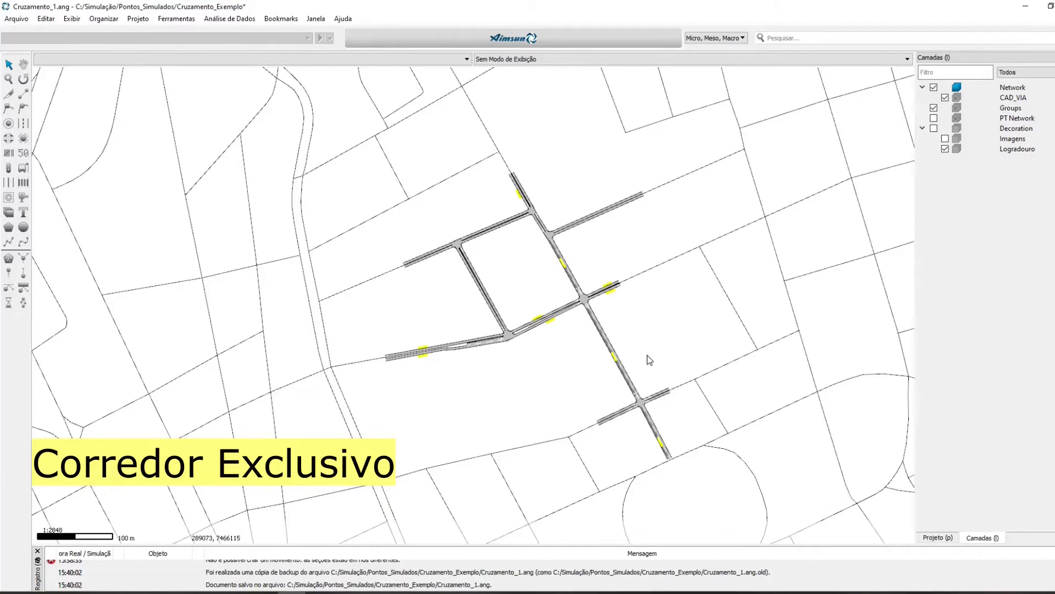
scroll(650, 360, up, 2)
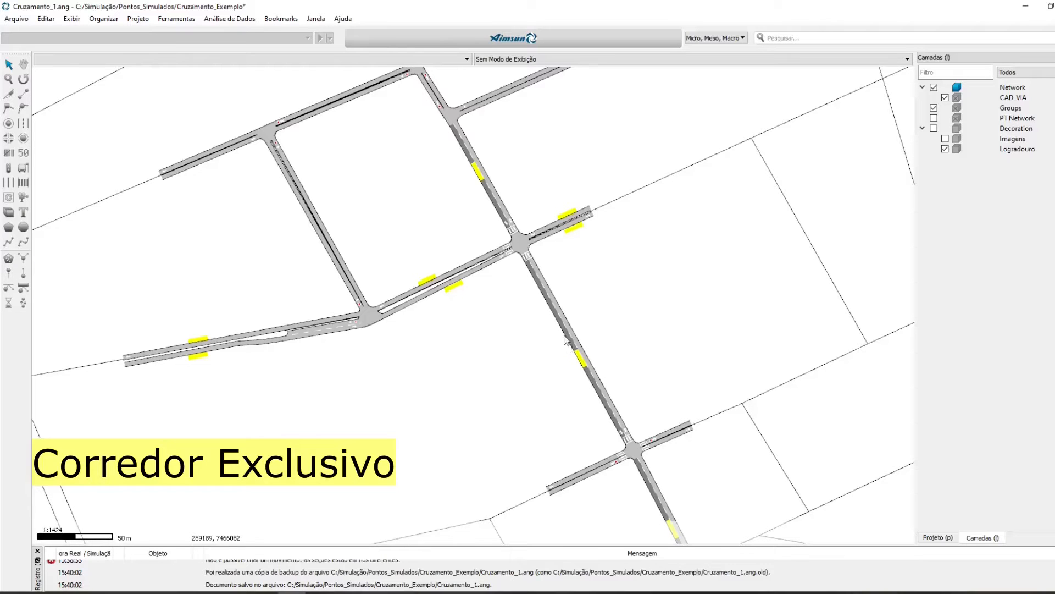
mouse_move(583, 366)
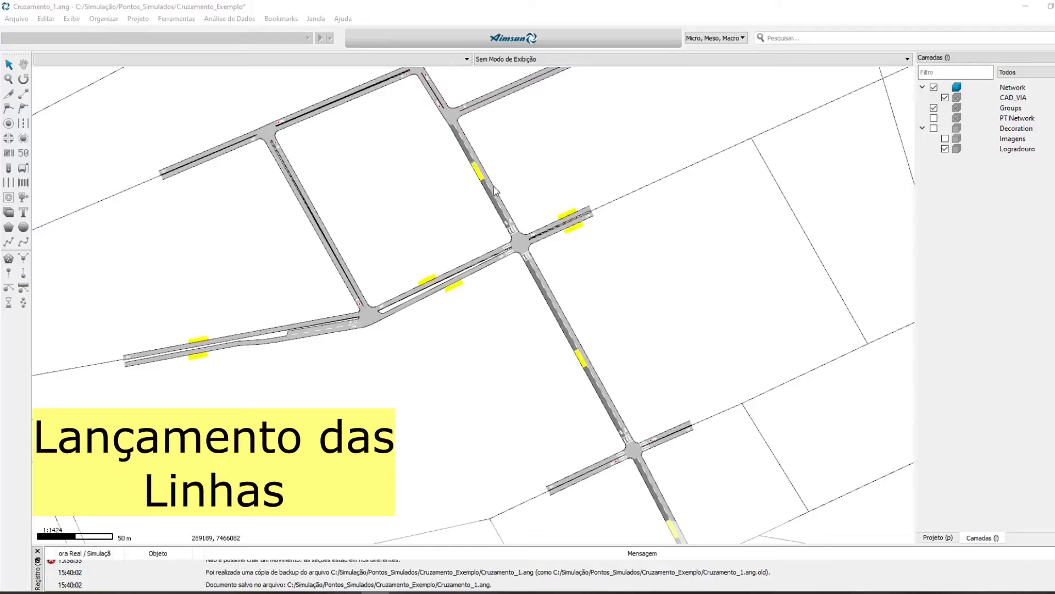
drag(462, 209, 498, 392)
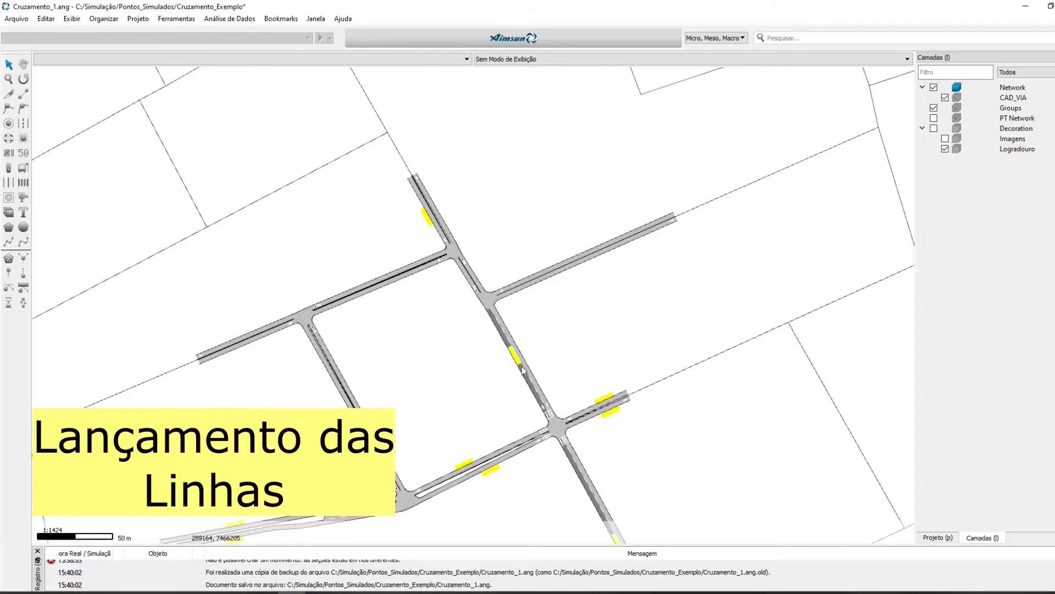
drag(545, 406, 503, 241)
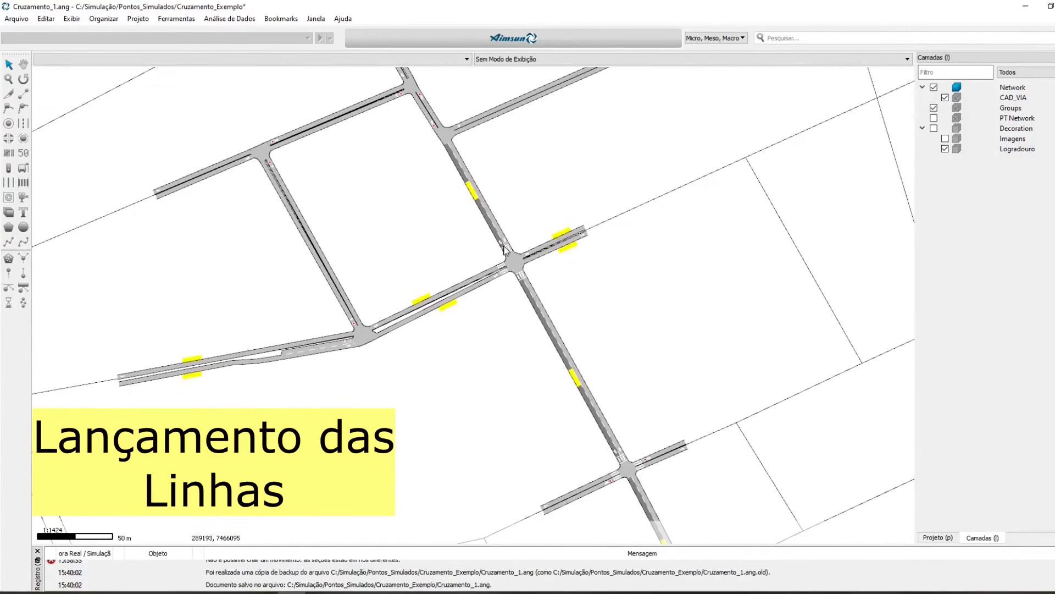
drag(591, 414, 539, 288)
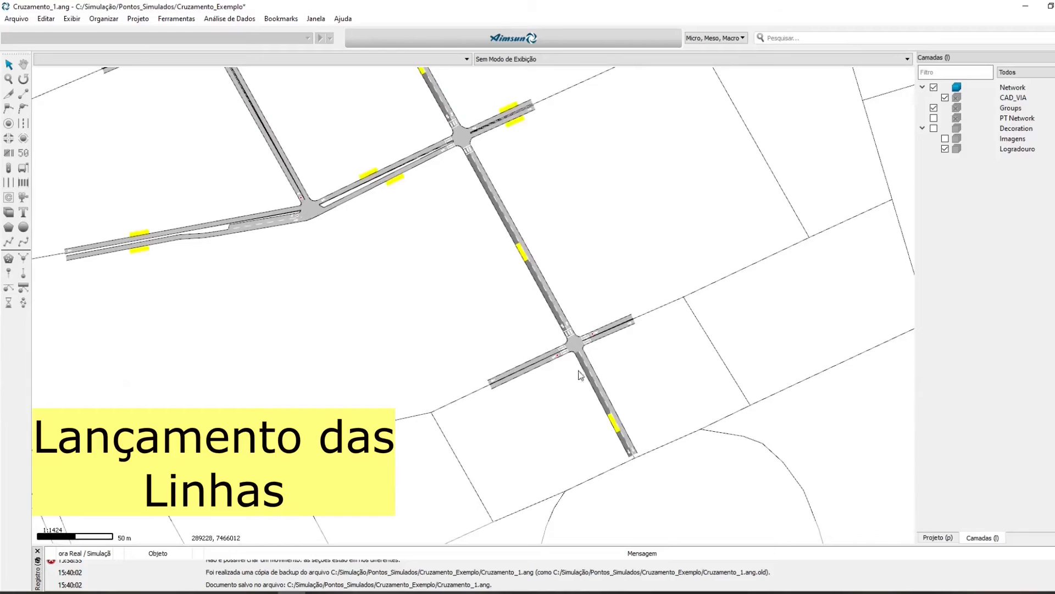
drag(504, 245, 574, 407)
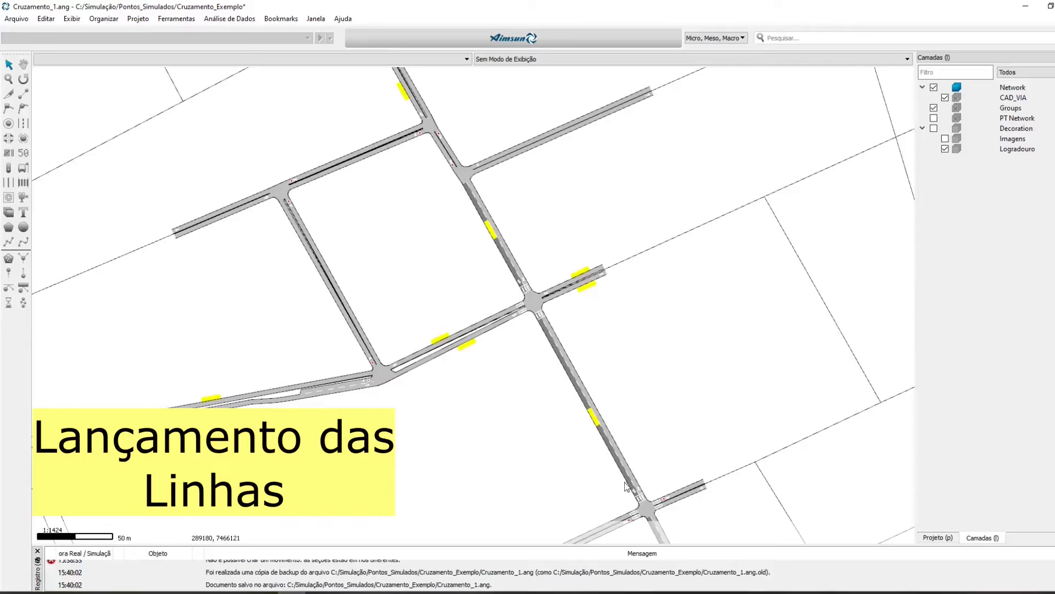
Create a new public transport line (Linha de Transporte Público) in the project.
click(375, 593)
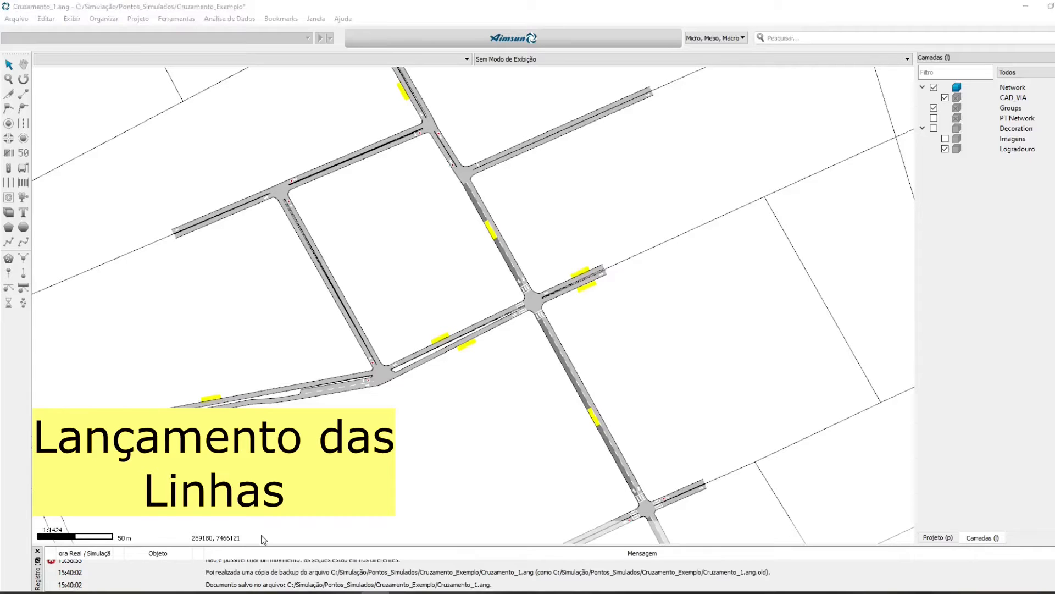
click(254, 78)
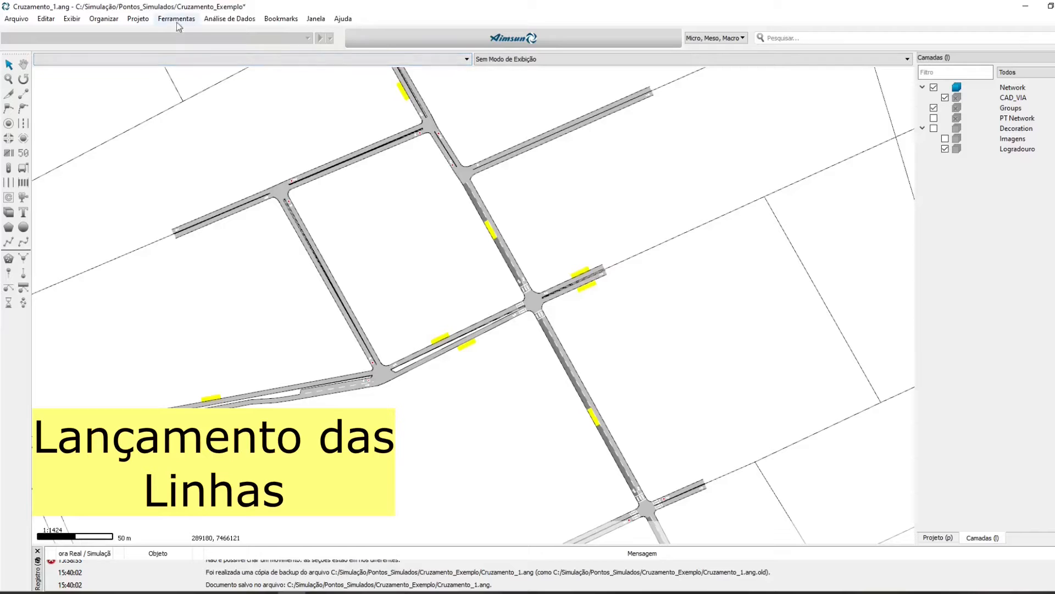
click(138, 18)
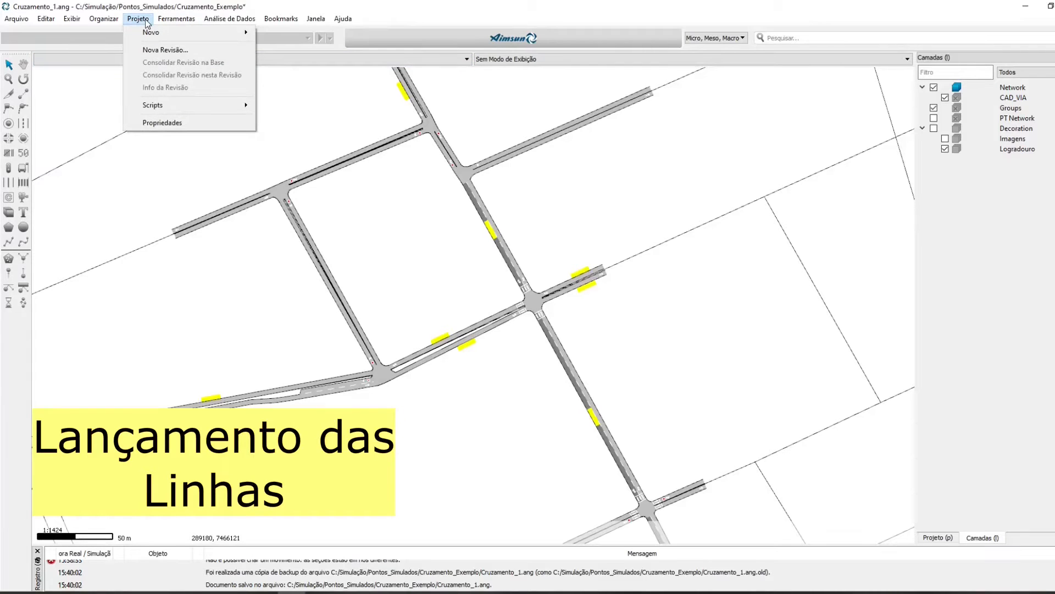
mouse_move(149, 31)
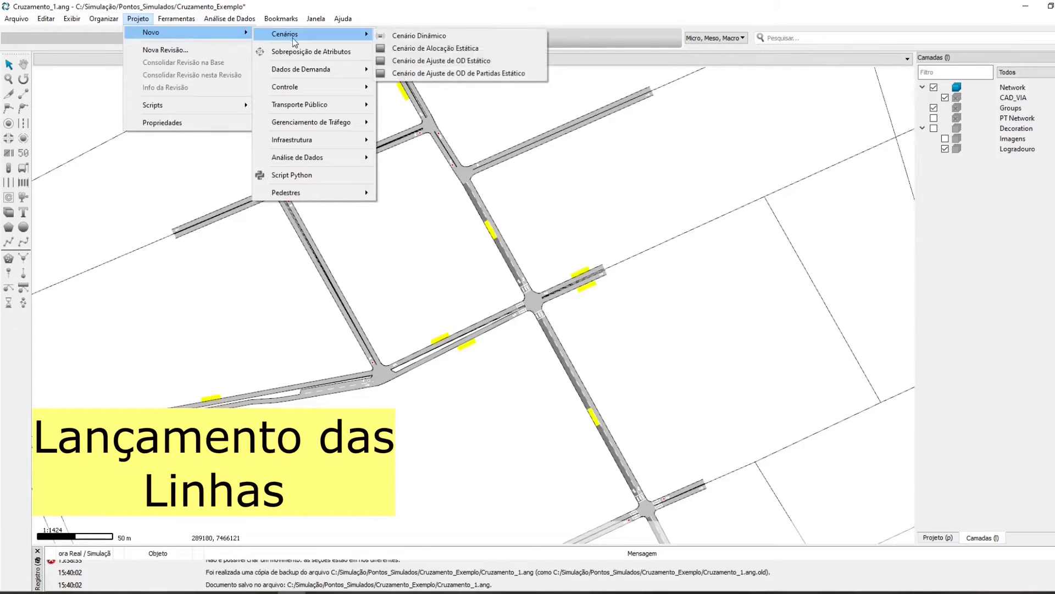
mouse_move(307, 105)
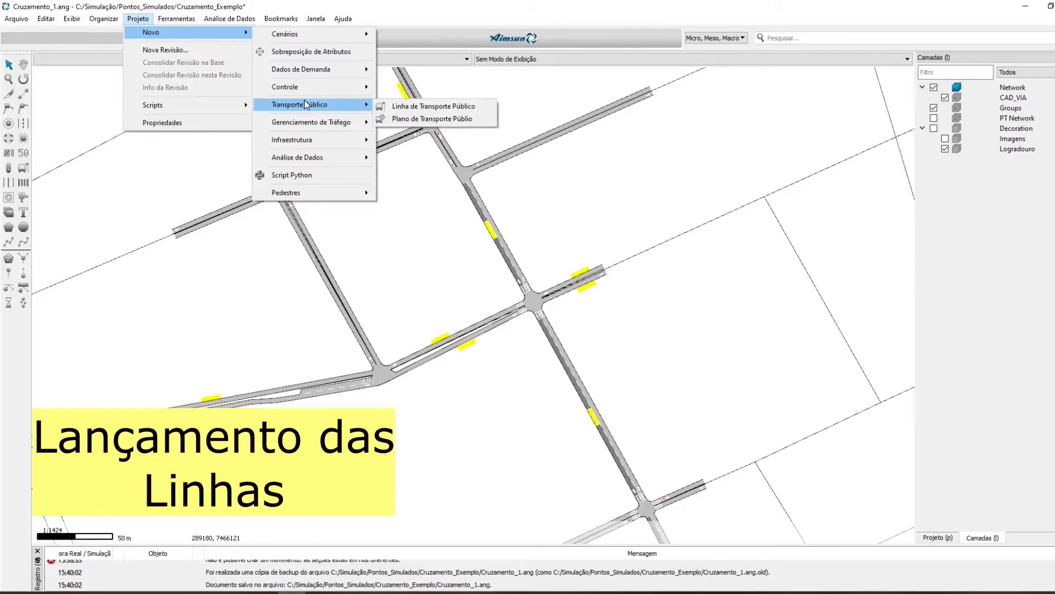
click(394, 107)
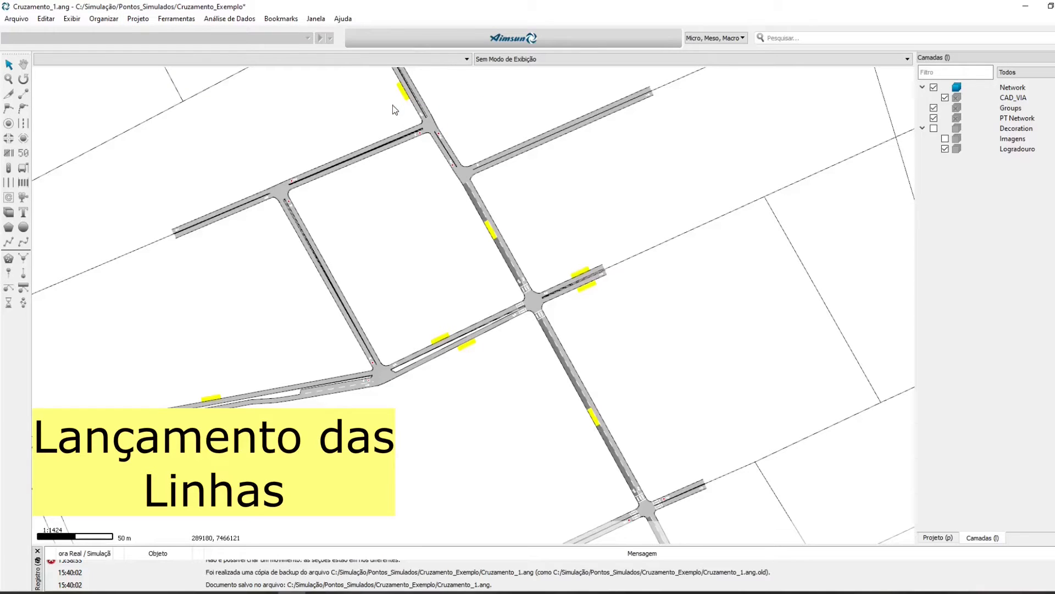
Open the new public transport line's properties and review its timetable, attributes and main route settings.
click(933, 538)
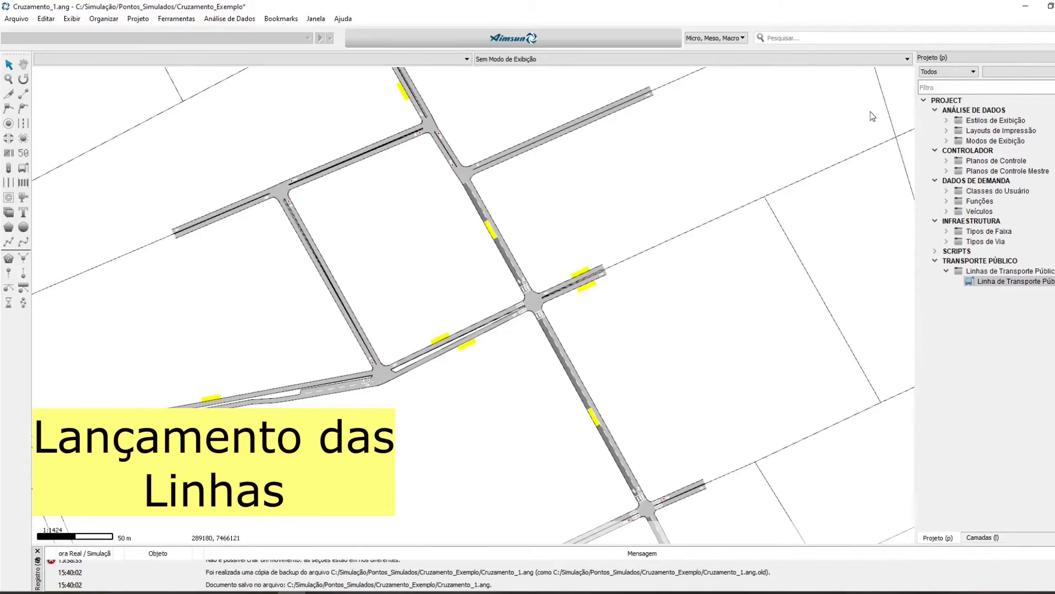
double_click(986, 282)
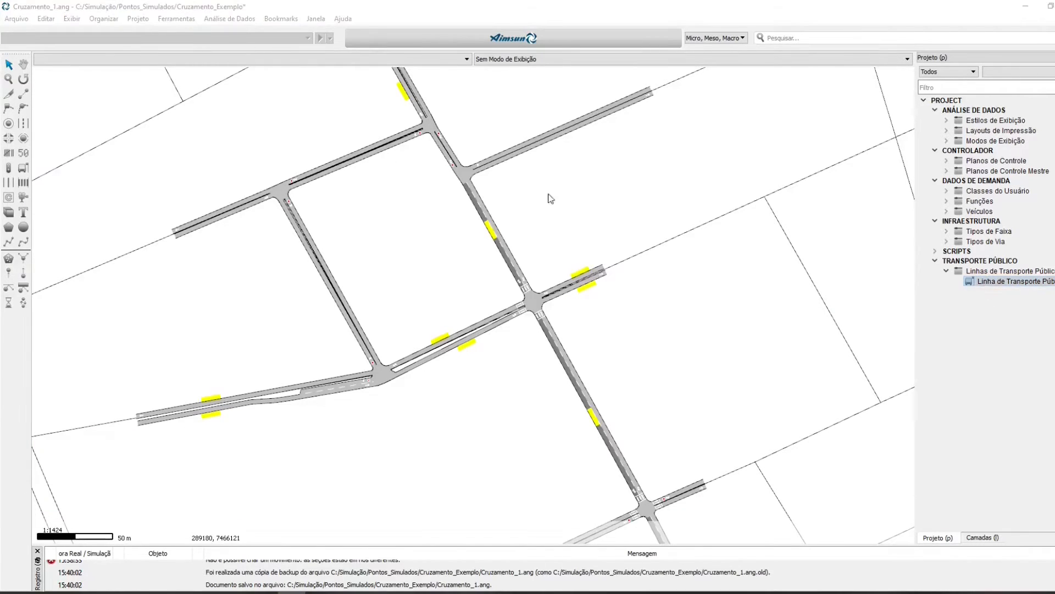
drag(0, 129, 807, 92)
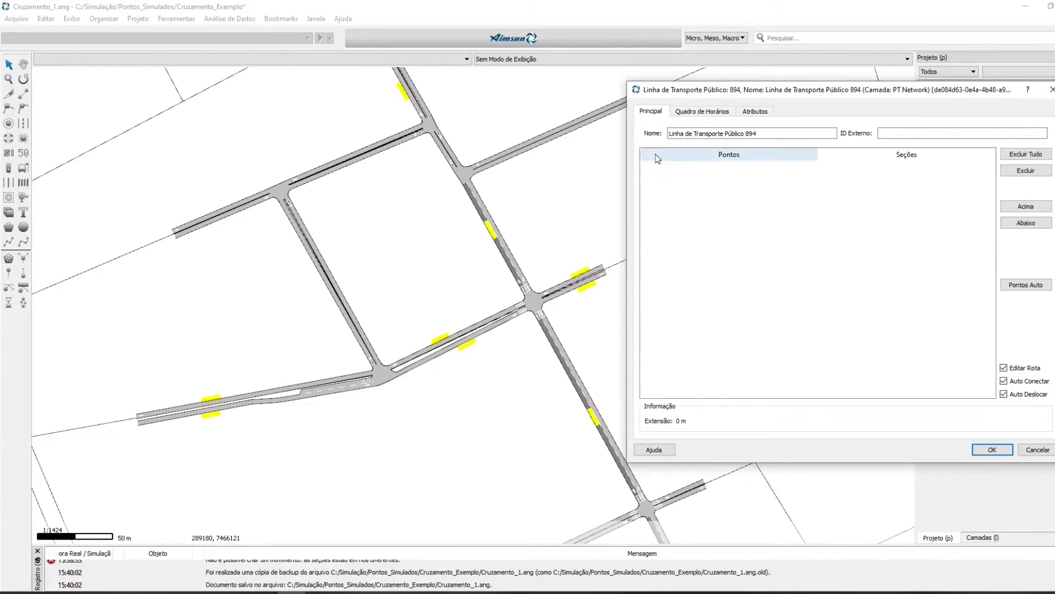
click(688, 117)
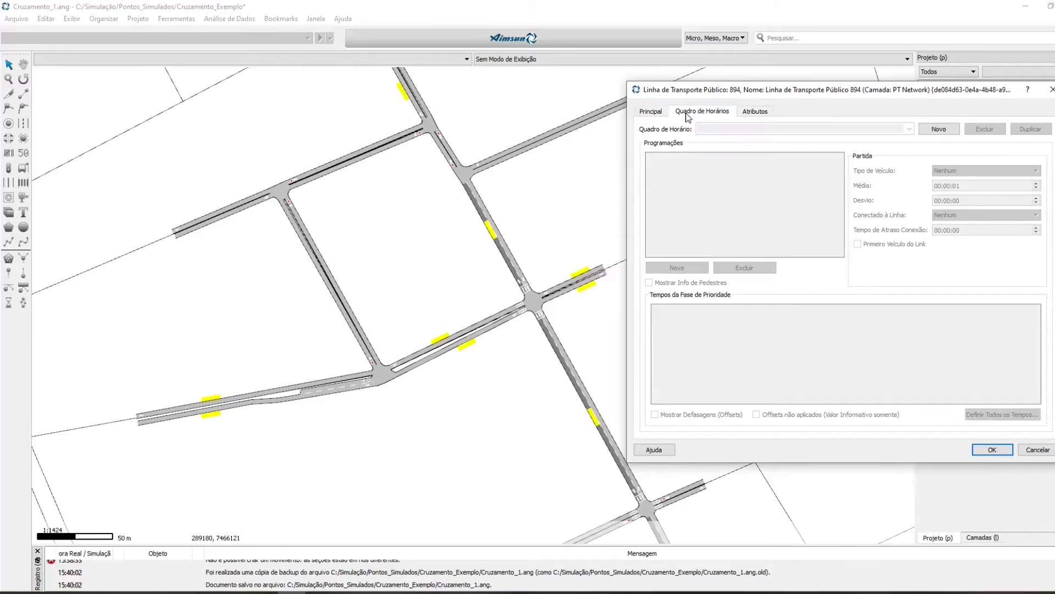
click(753, 113)
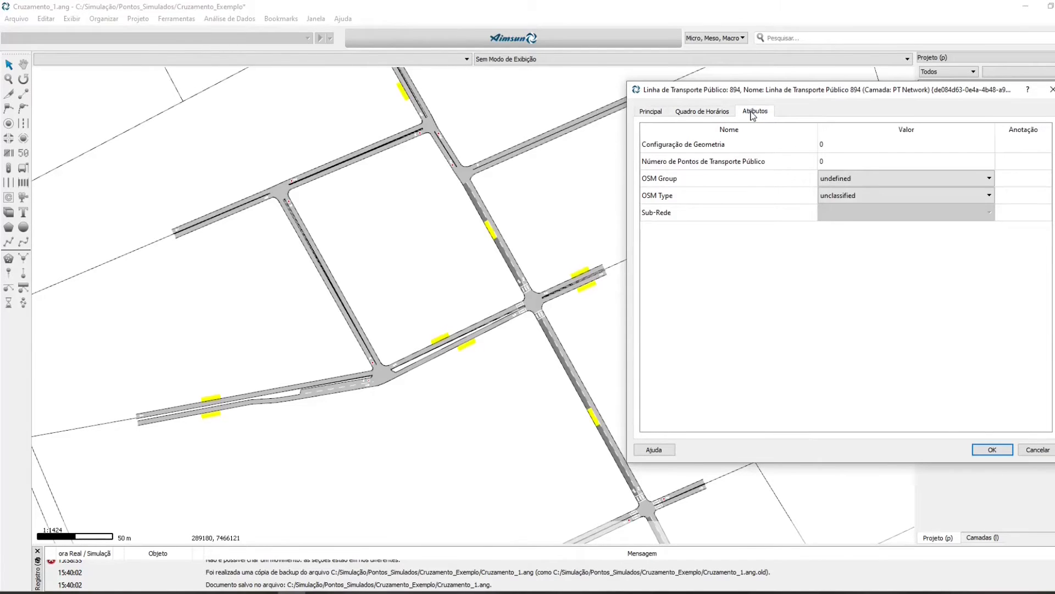
click(657, 112)
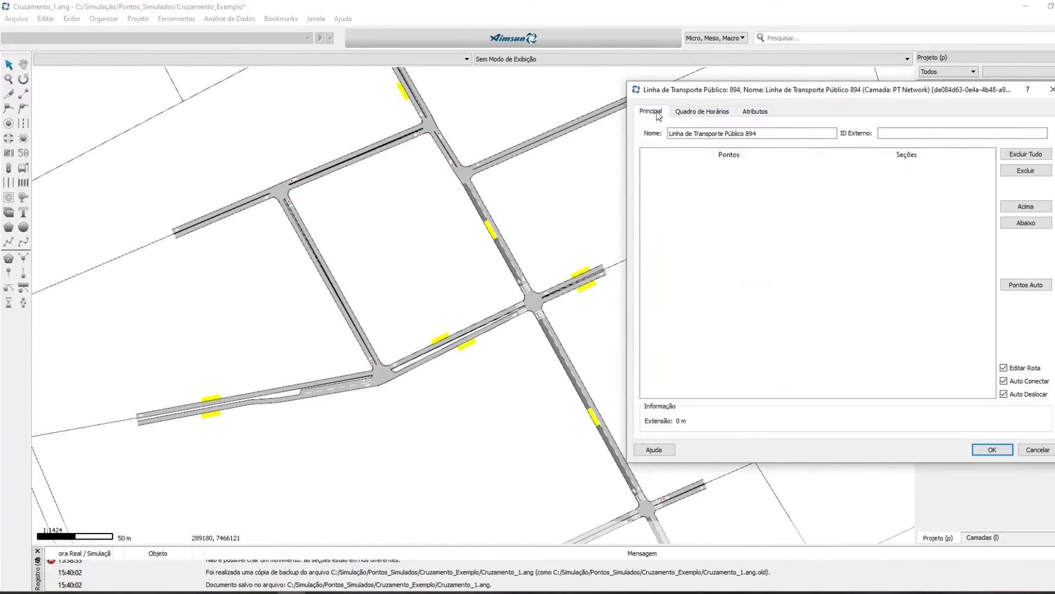
Rename the new public transport line as Sapopemba.
click(559, 242)
drag(559, 242, 464, 269)
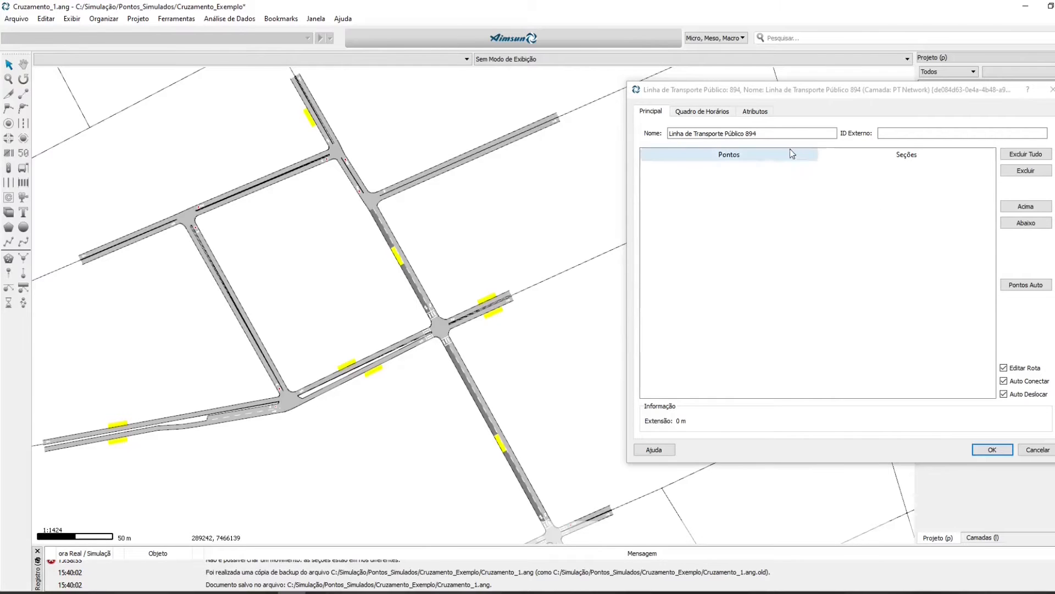
click(763, 133)
drag(762, 133, 662, 133)
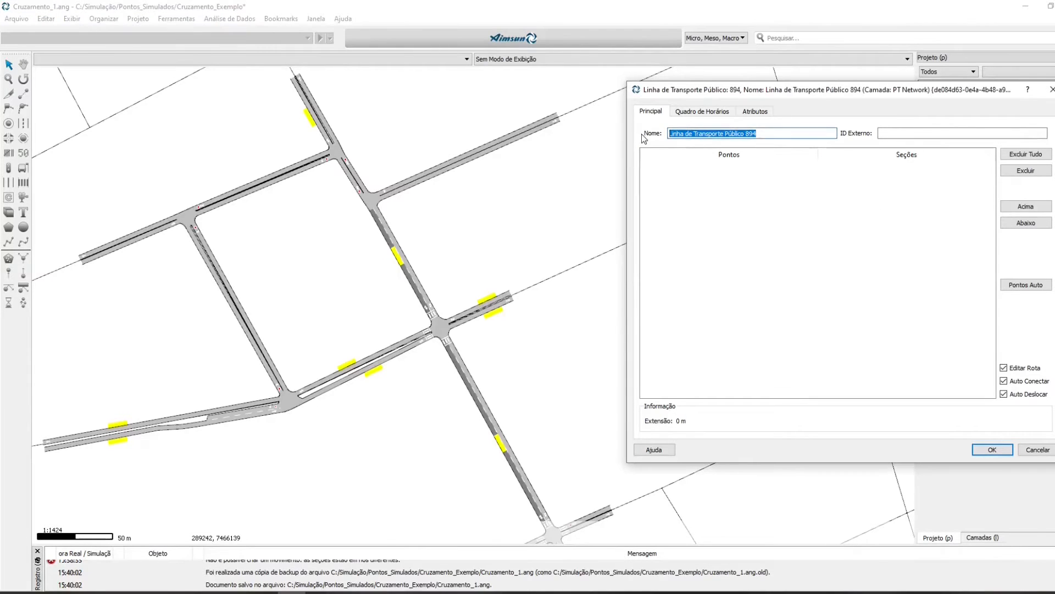
text(S)
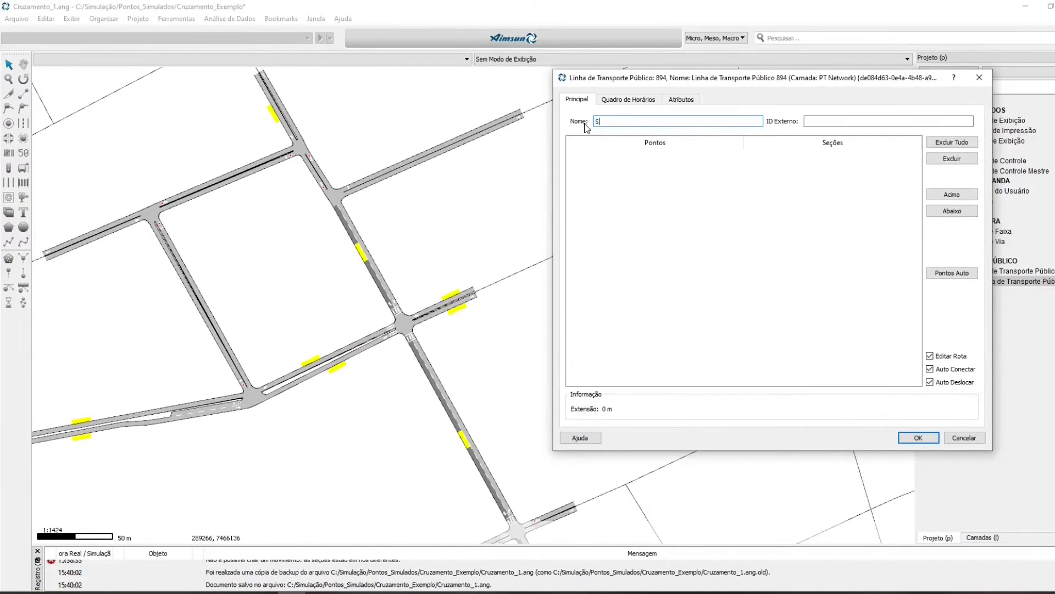
text(apopemba)
Define the Sapopemba line's route down the avenue from north to south through sections 851, 849, 629, 547 and 546.
click(282, 123)
drag(508, 294, 389, 105)
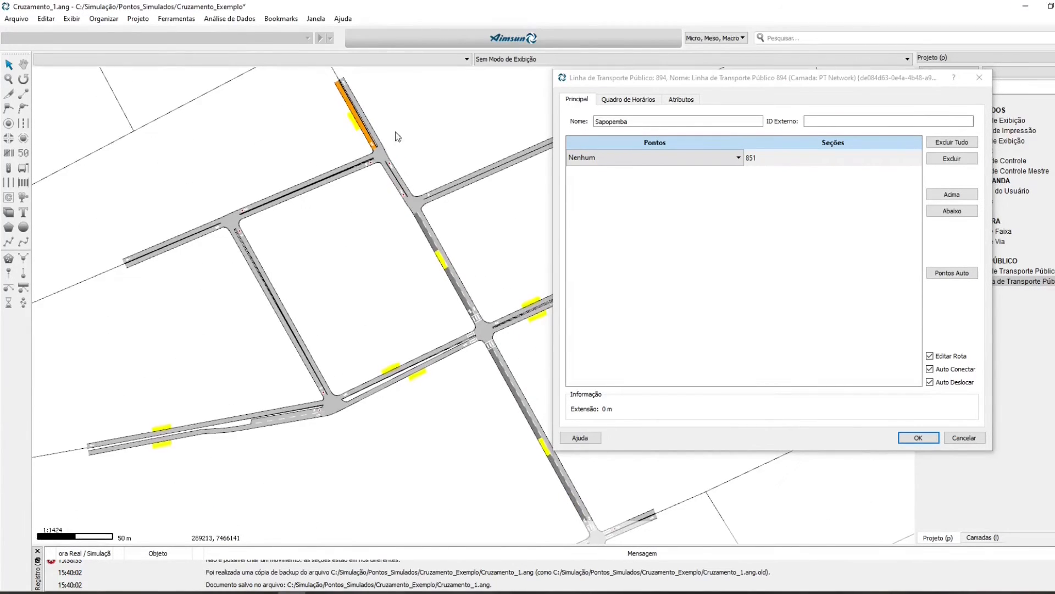
click(401, 184)
drag(496, 249, 346, 53)
click(360, 174)
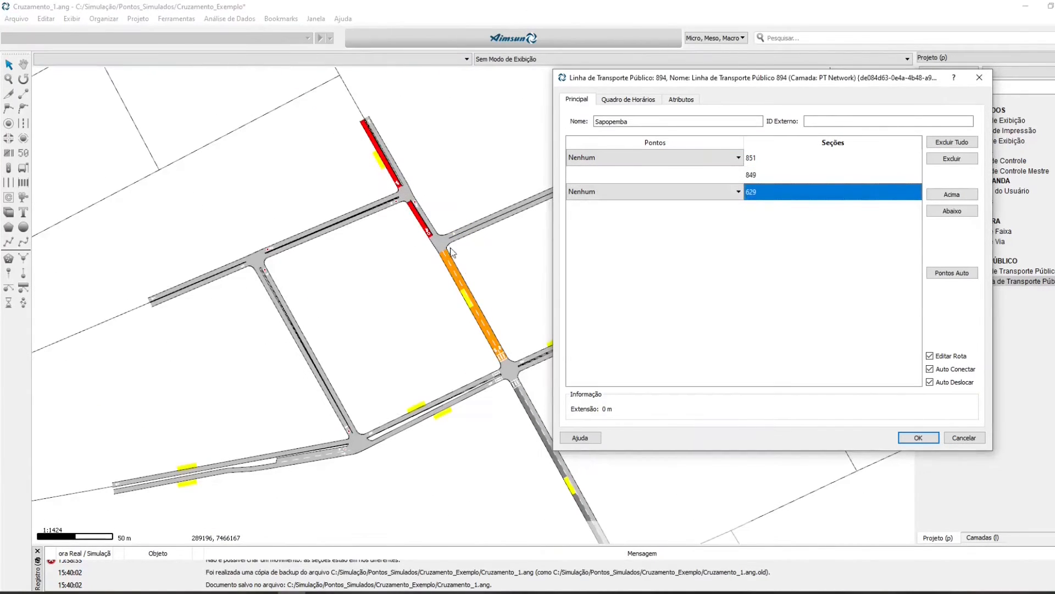
click(525, 412)
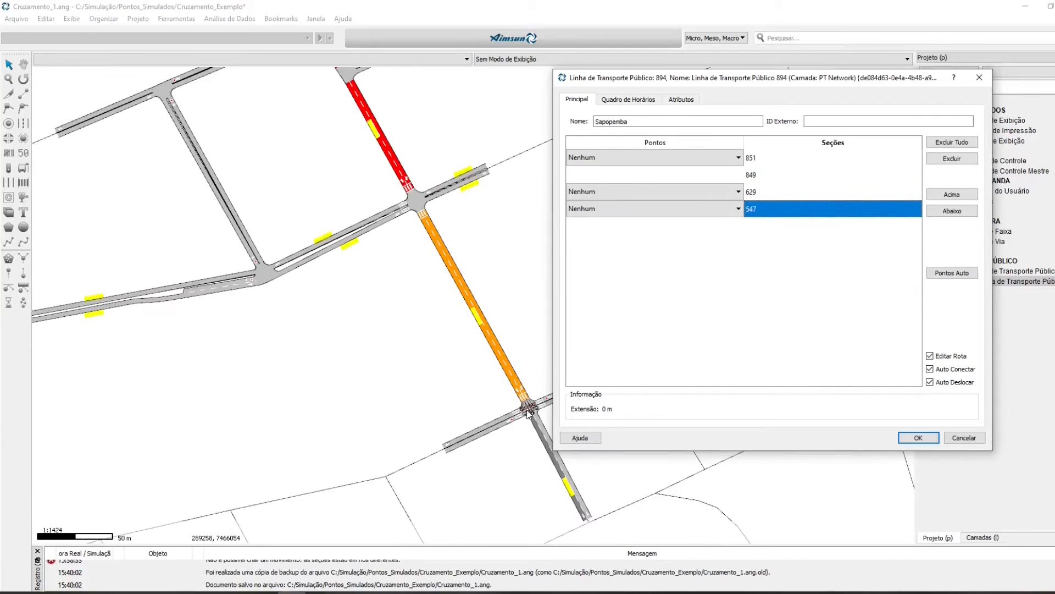
click(540, 436)
drag(457, 181, 535, 460)
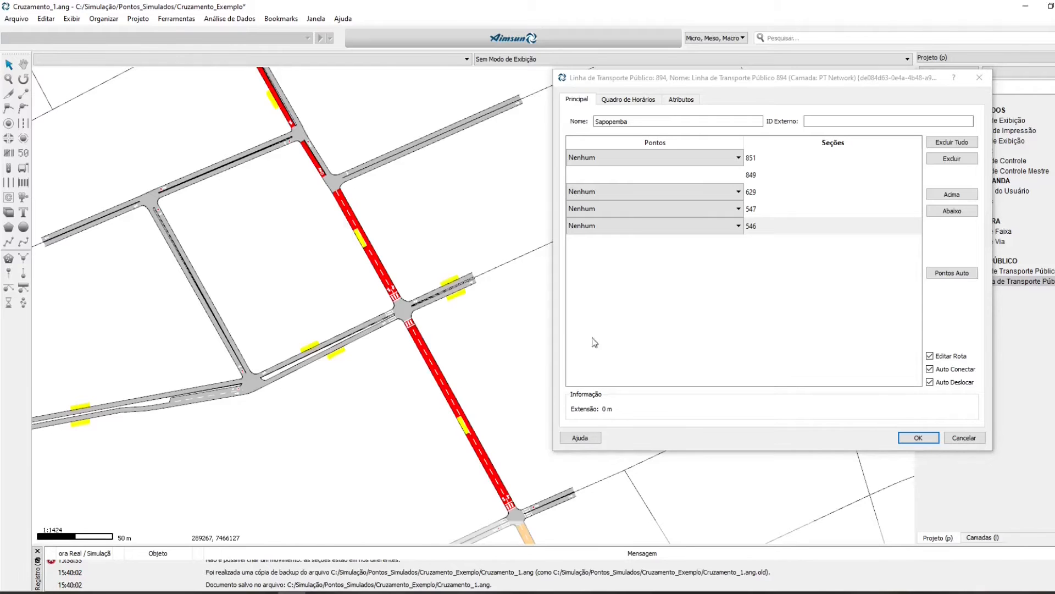
Assign stops 886: 003, 887: 004, 888: 005 and 891 to route sections 851, 629, 547 and 546 respectively.
click(737, 157)
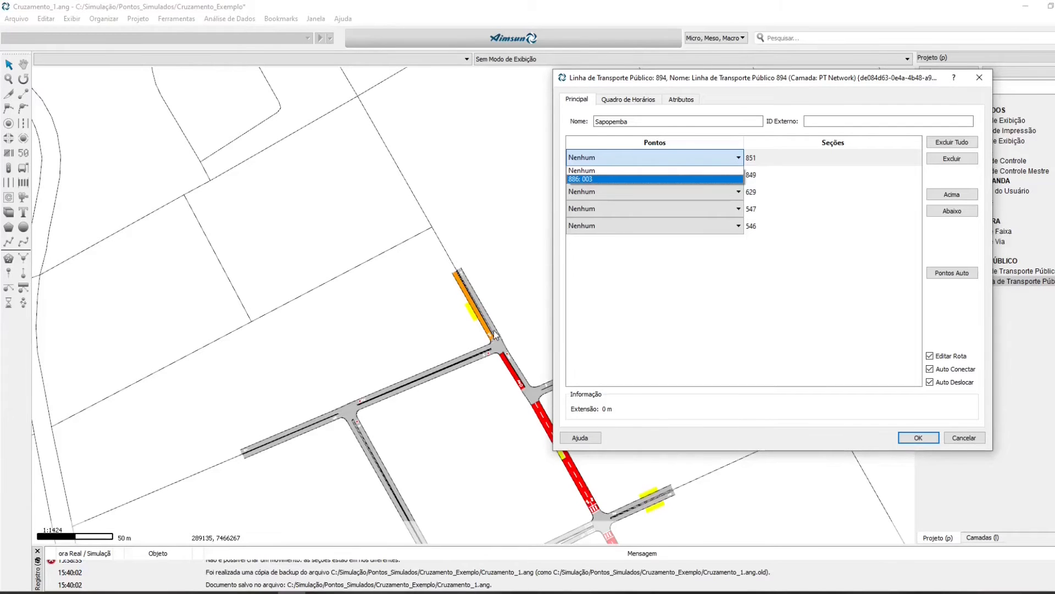
click(593, 177)
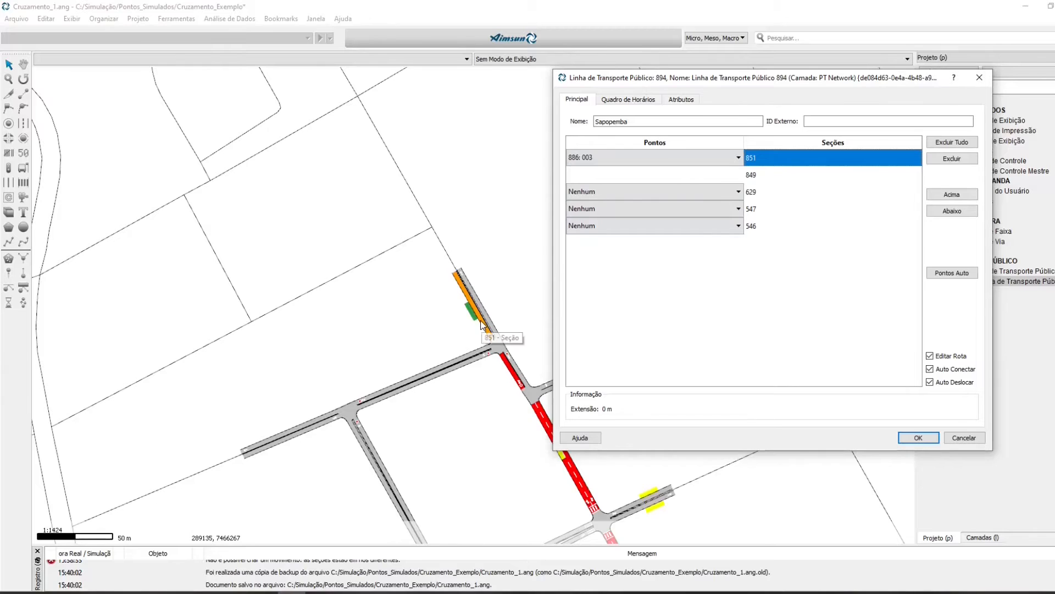
click(738, 191)
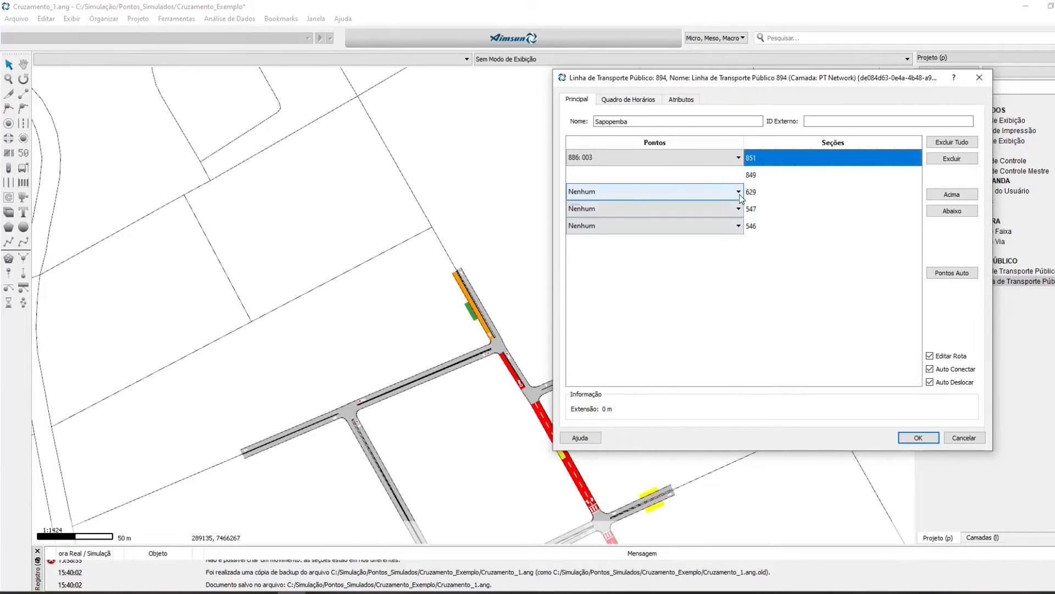
click(608, 213)
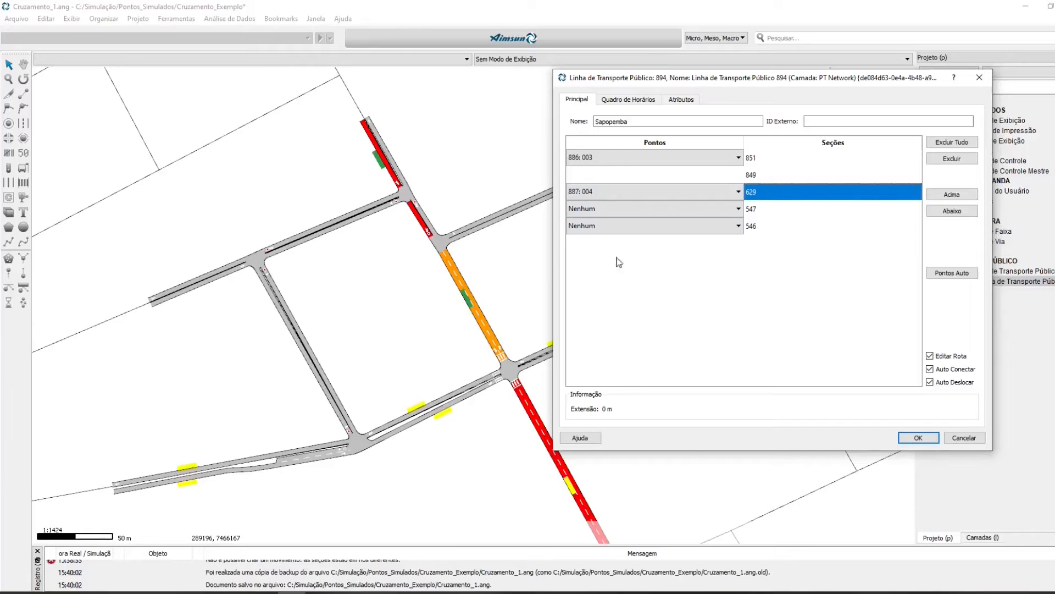
click(740, 213)
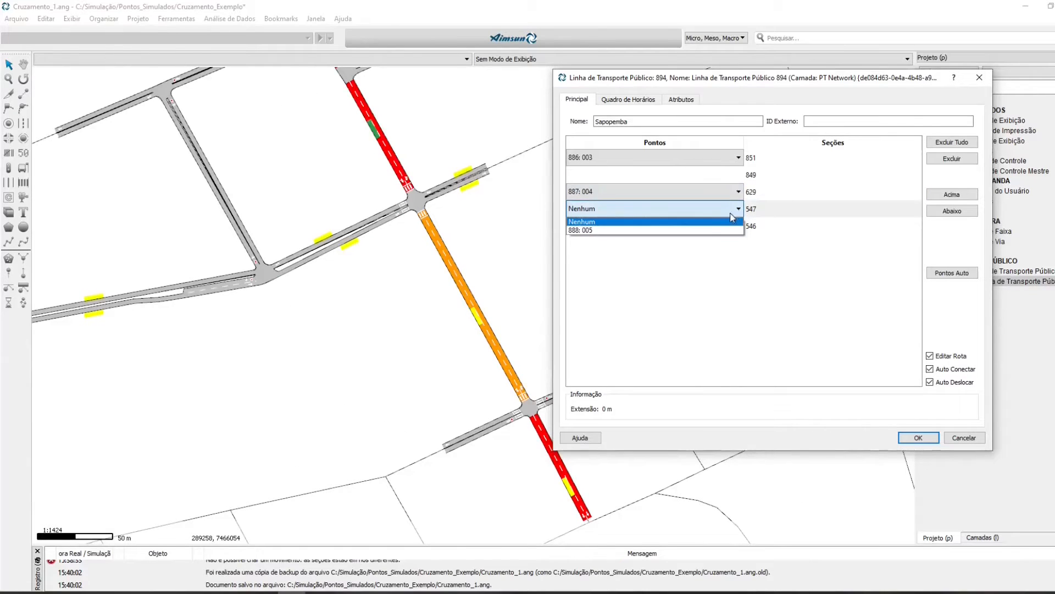
click(708, 232)
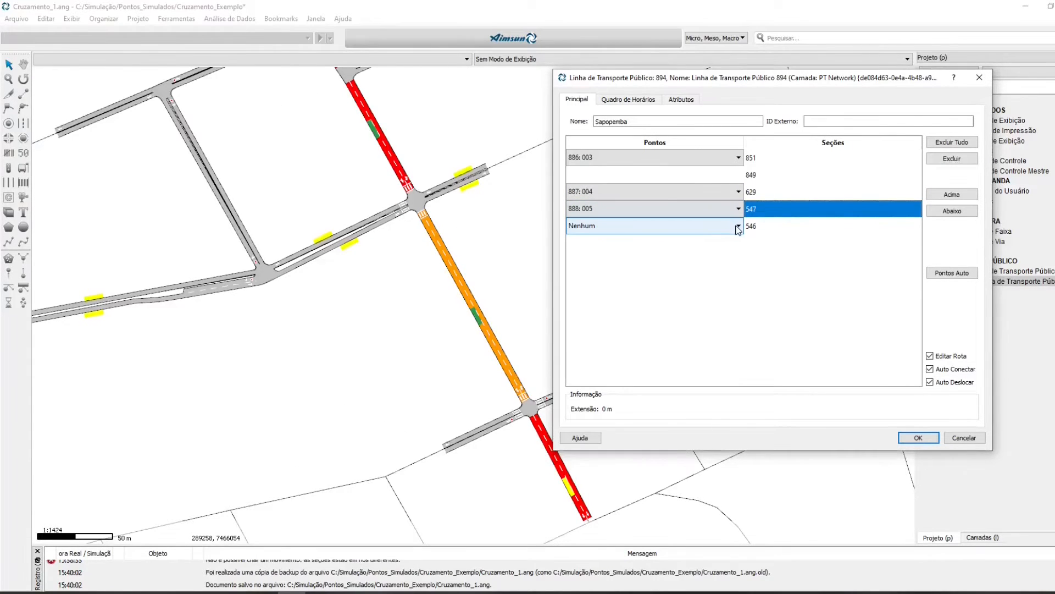
click(738, 228)
click(701, 248)
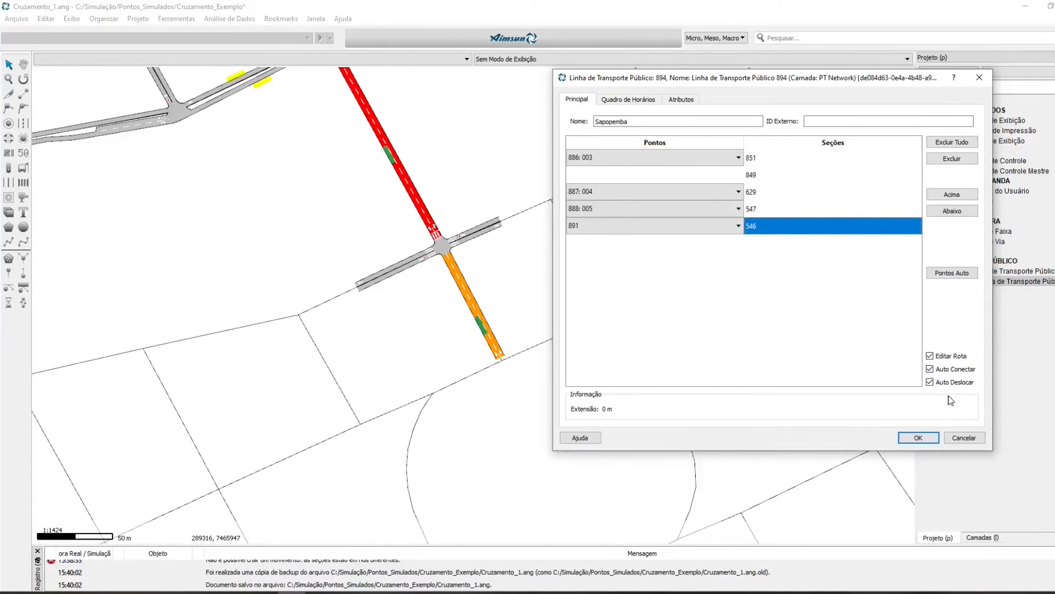
Create a timetable named 16:30_17:30 for the line and add a schedule starting at 16:30:00.
click(628, 100)
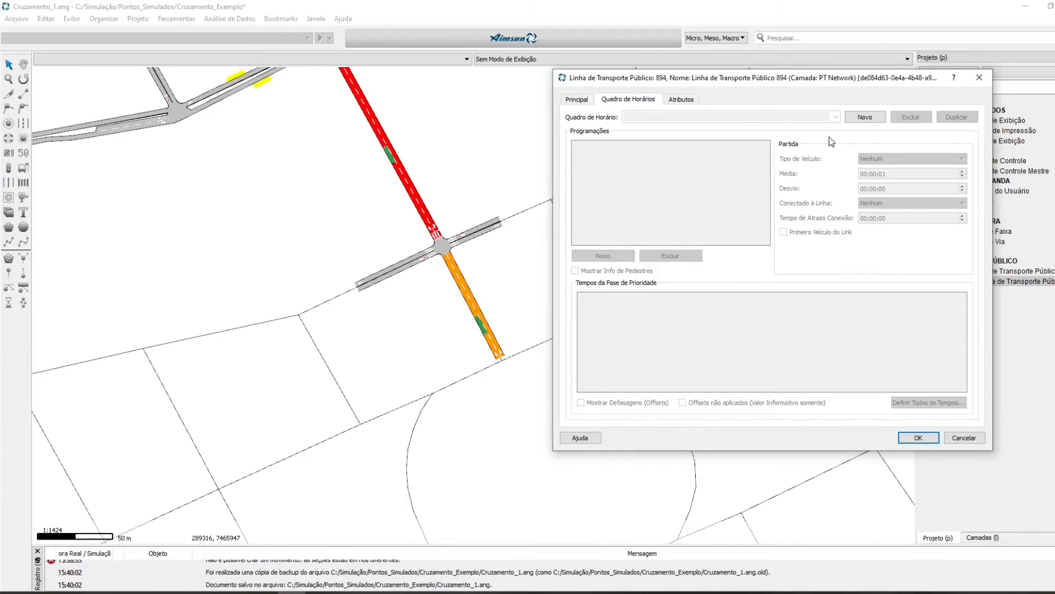
click(866, 118)
drag(682, 119, 614, 115)
text(17:30_)
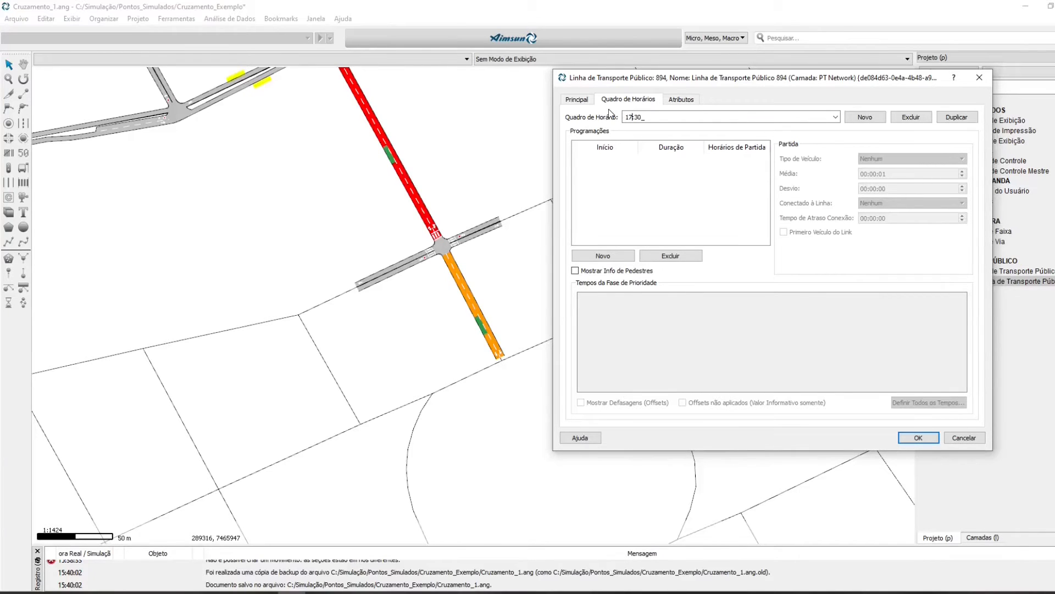
key(ctrl+a)
text(16:30_17:30)
click(619, 256)
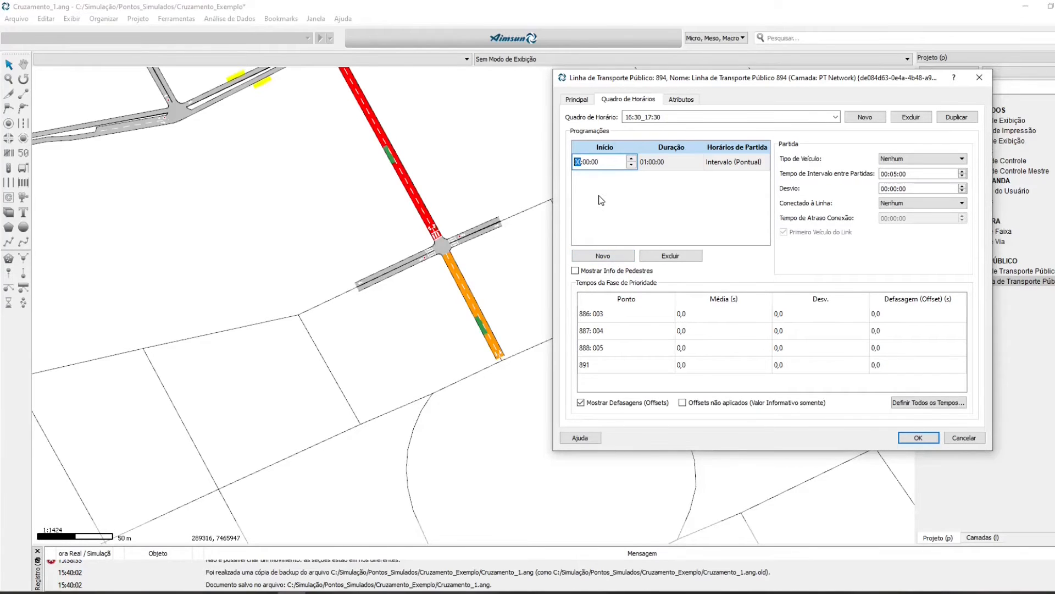
text(16:30)
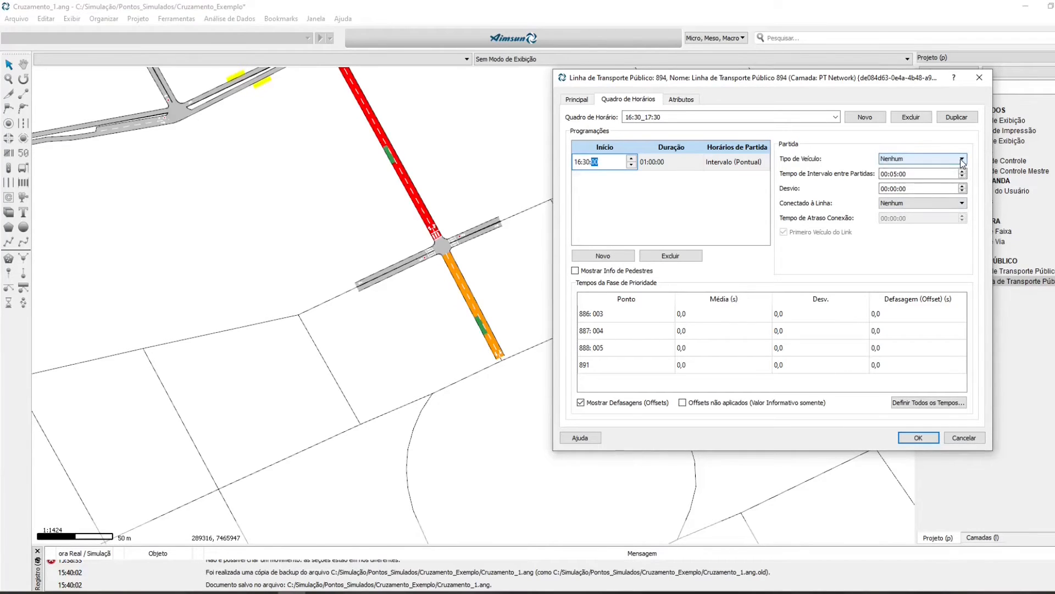
Set the schedule's departures to vehicle type 58: Bus every 00:08:00, with the connected line set to Nenhum.
click(934, 159)
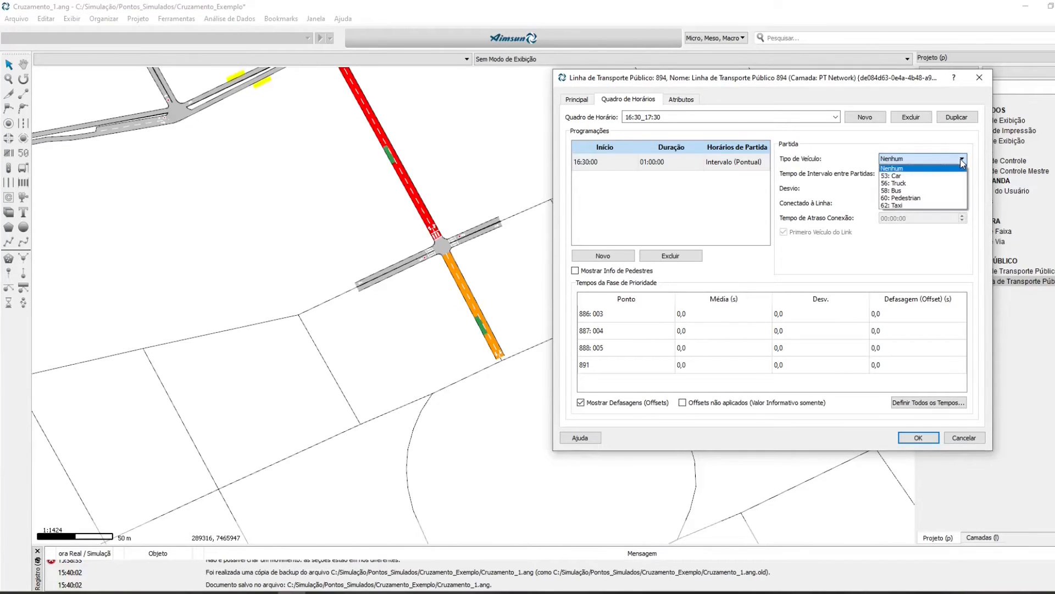
click(912, 190)
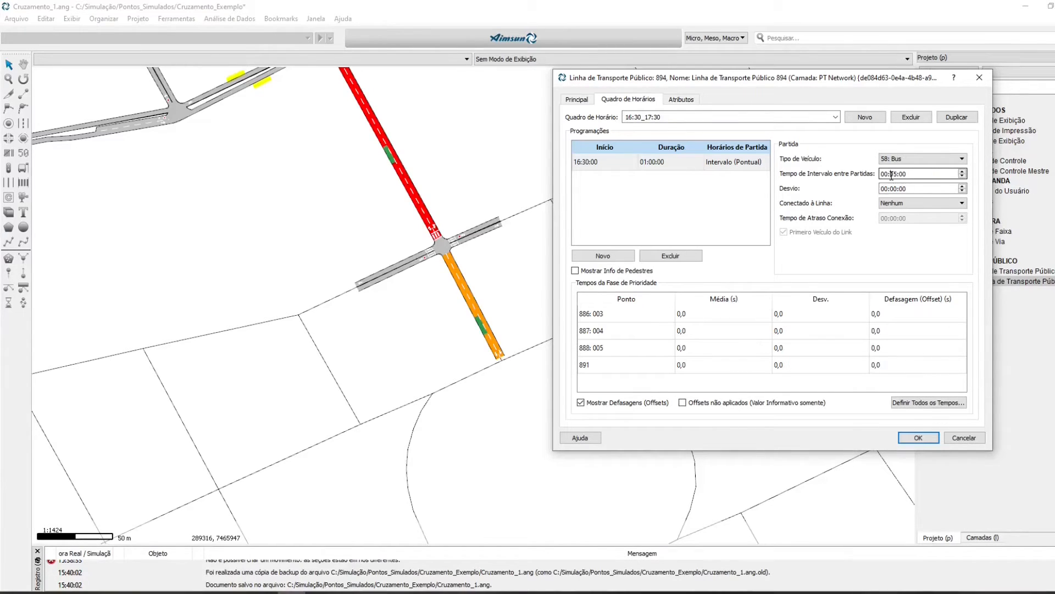
drag(891, 175, 899, 177)
text(08)
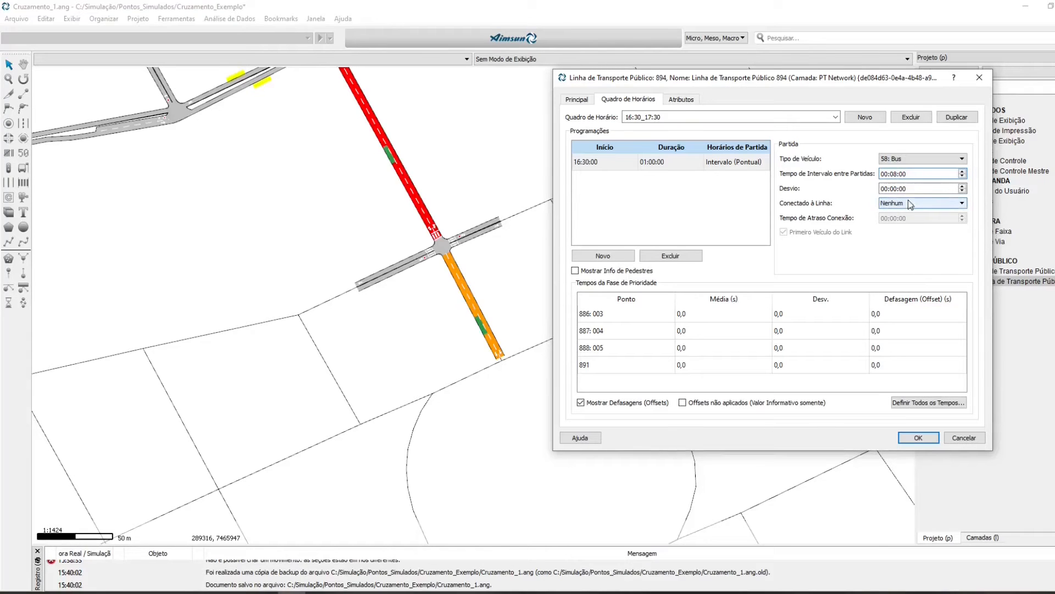
click(963, 204)
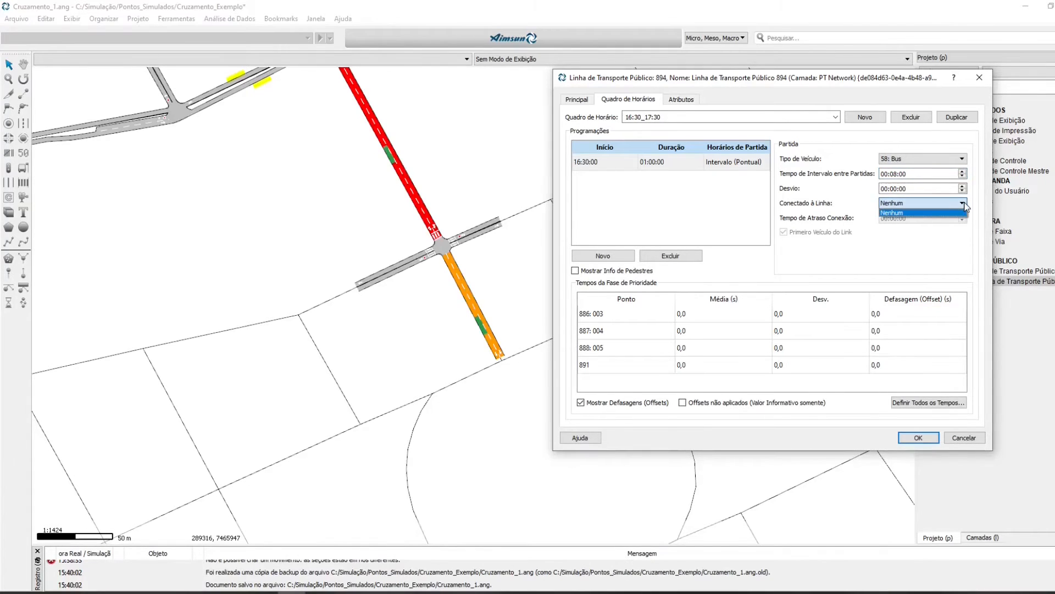
click(963, 212)
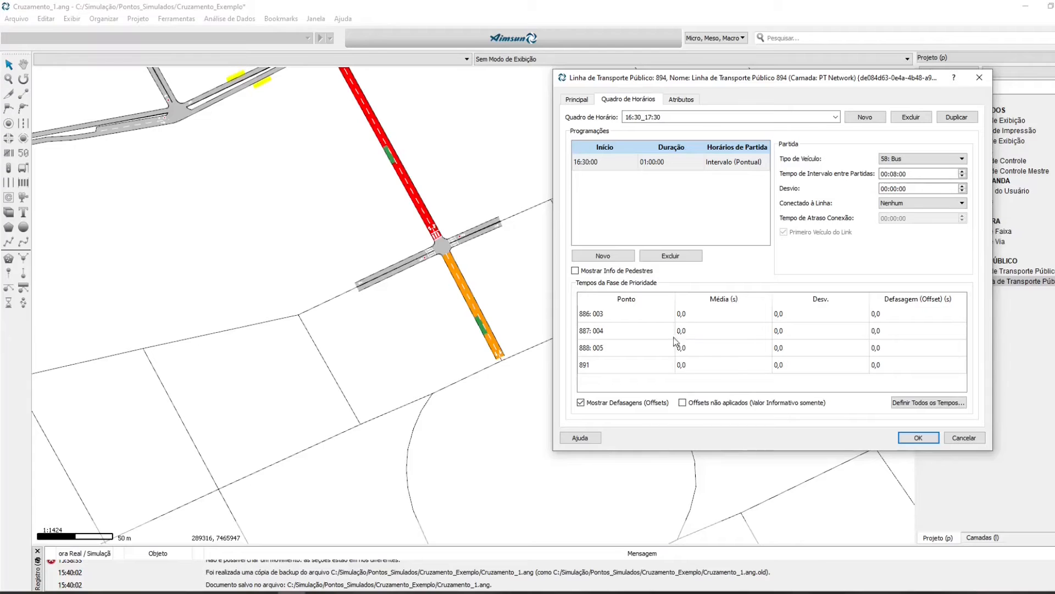
Set a common mean stop time of 50 s for all of the line's stops and accept the line settings.
click(911, 405)
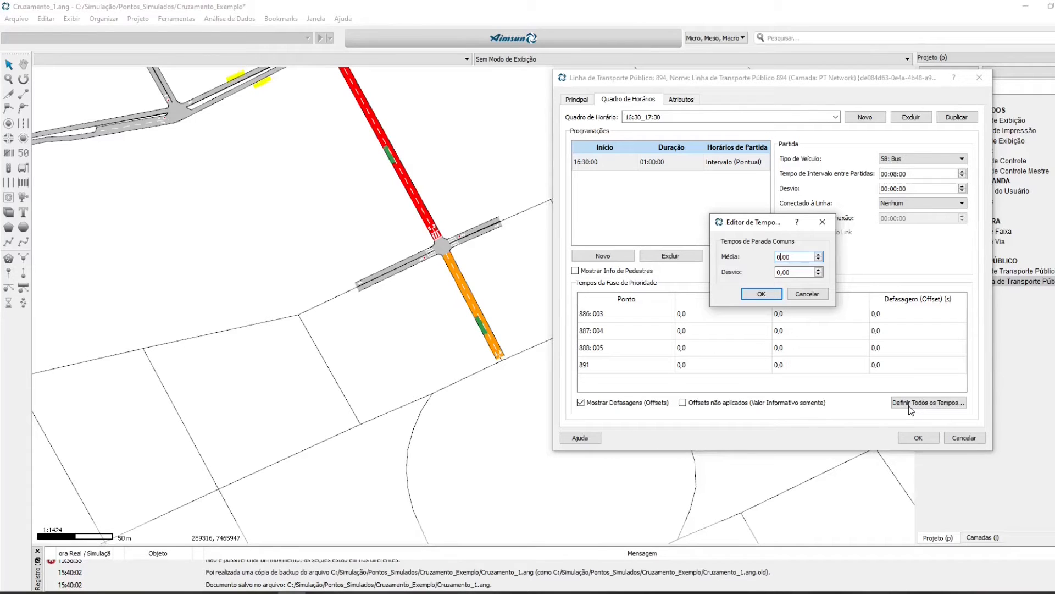
text(5)
click(758, 296)
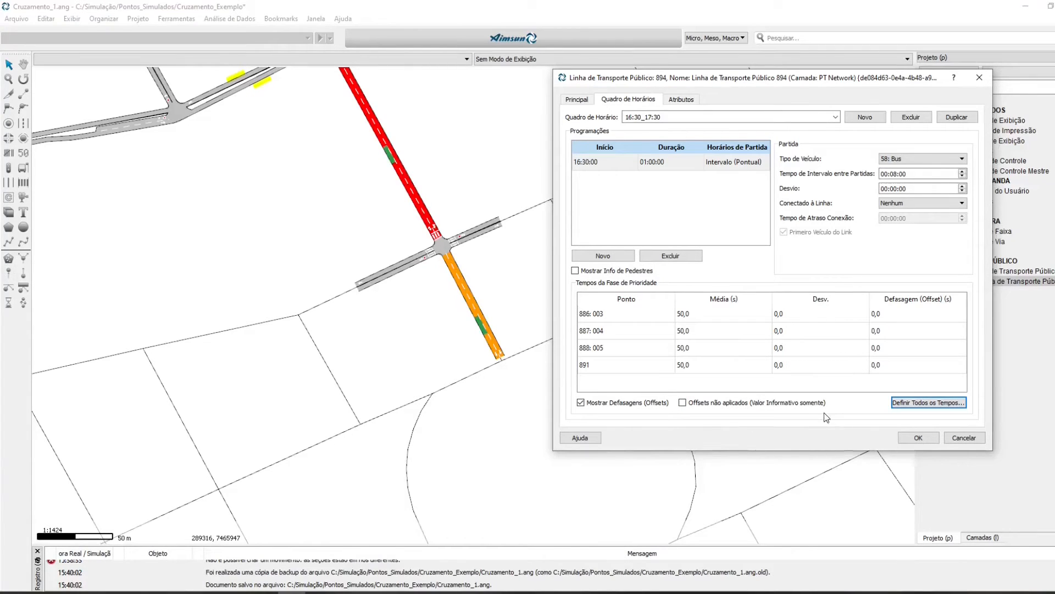
click(917, 438)
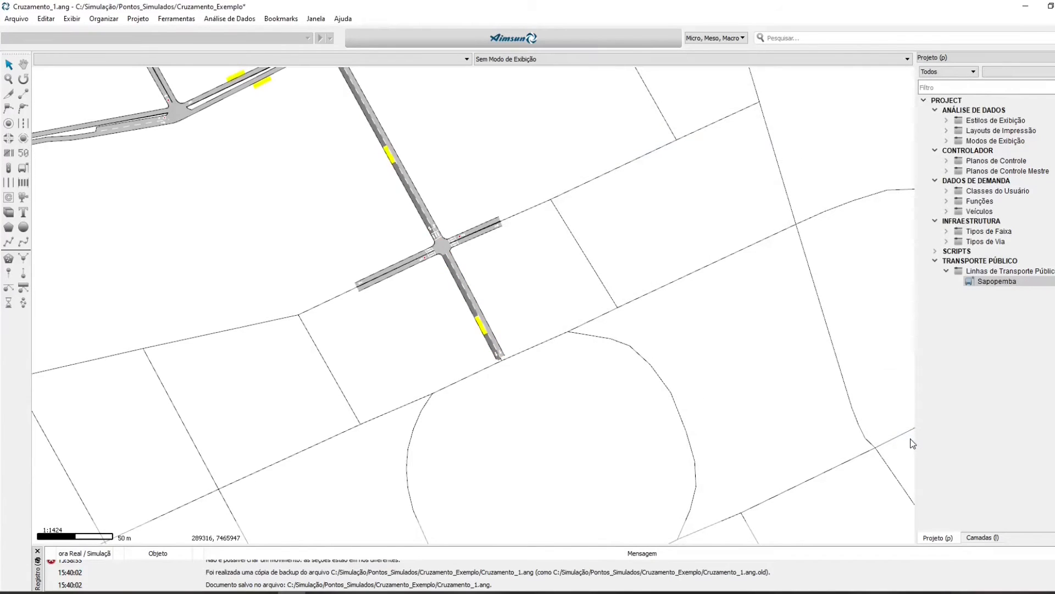
Reopen the Sapopemba line and review its timetable, attributes, stops and route length.
click(997, 281)
double_click(998, 283)
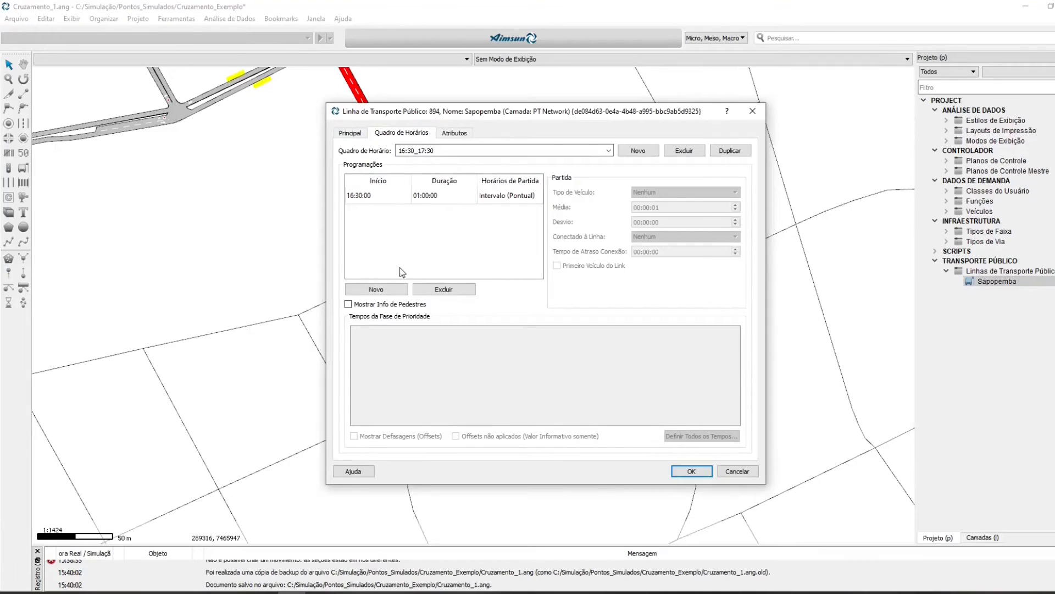
click(463, 136)
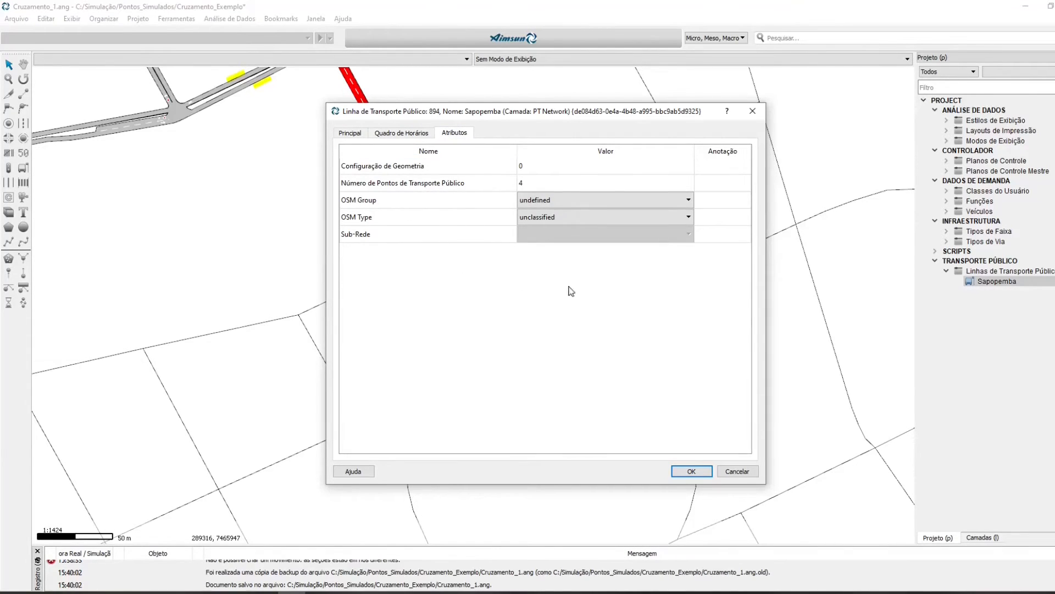
click(375, 135)
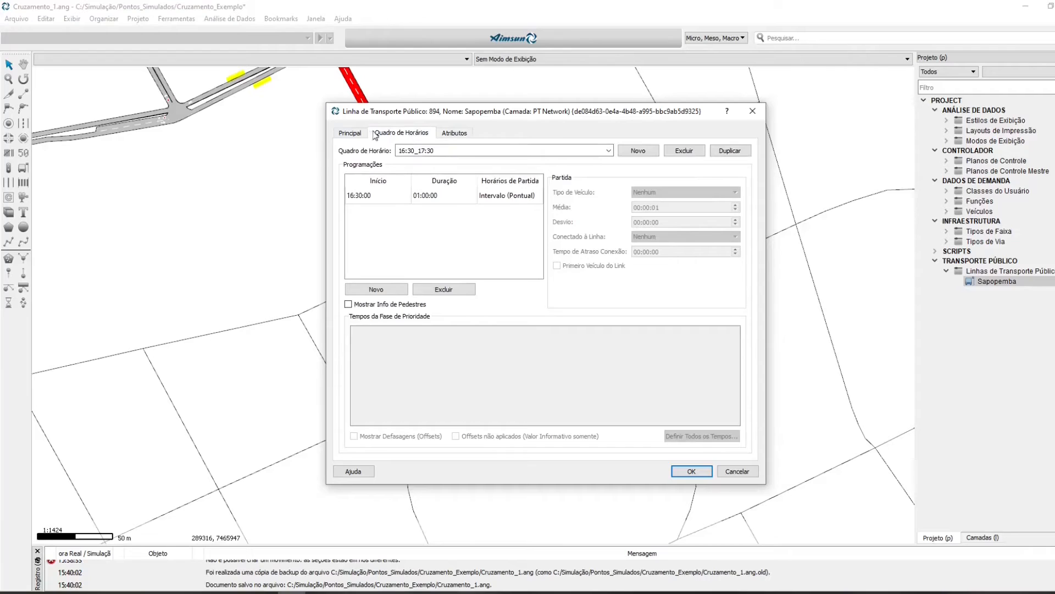
click(352, 133)
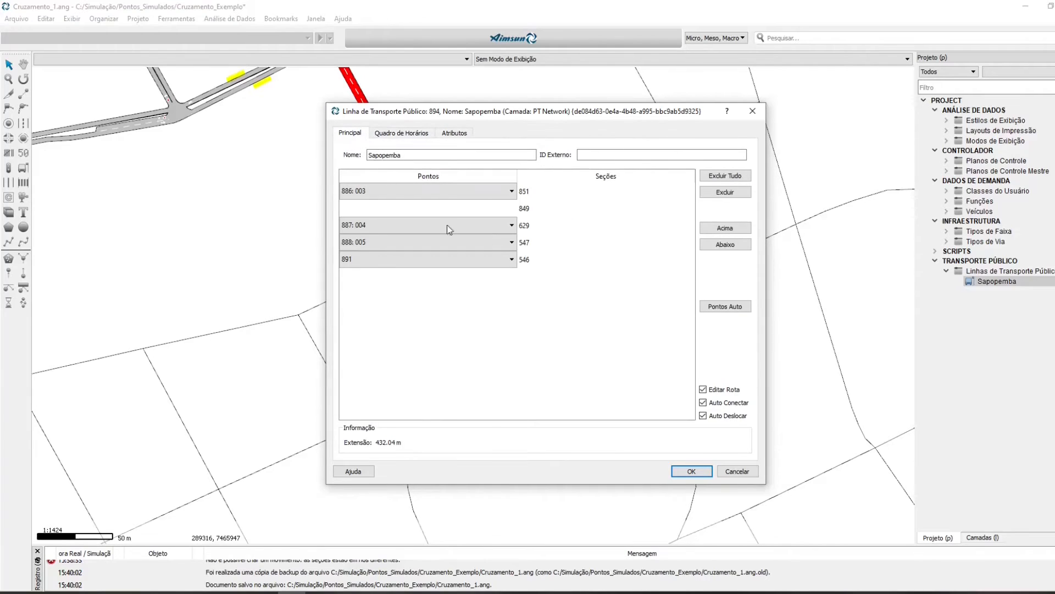
click(691, 471)
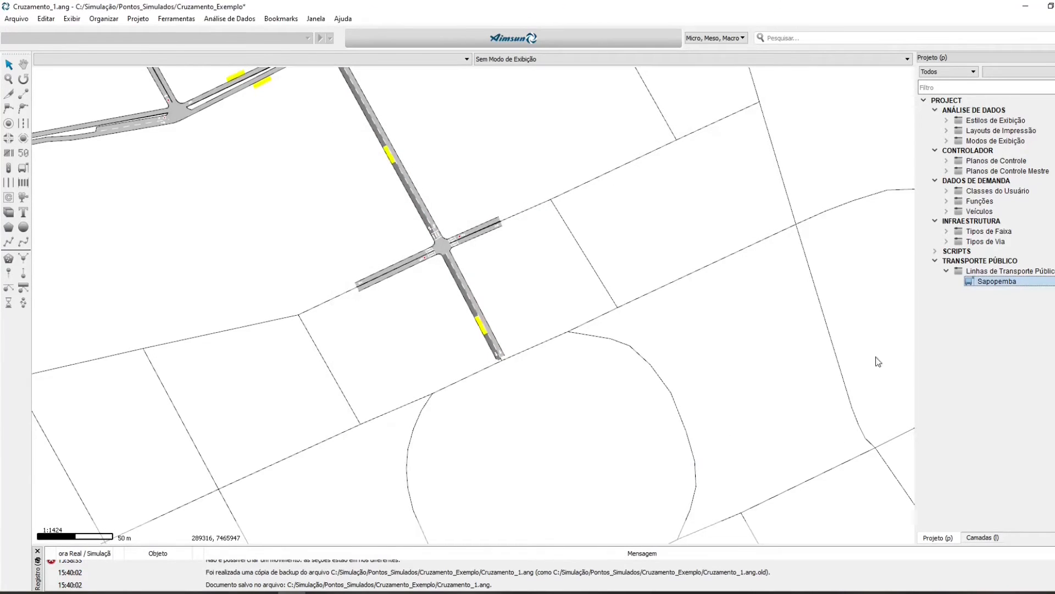
Create another public transport line in the project and open its properties.
drag(490, 168, 673, 329)
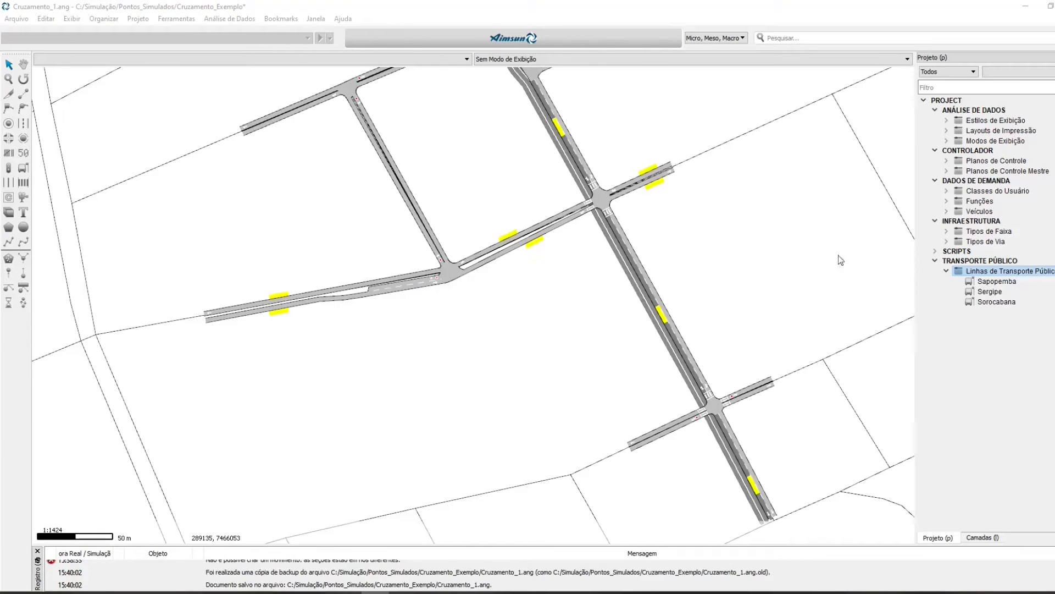
right_click(987, 271)
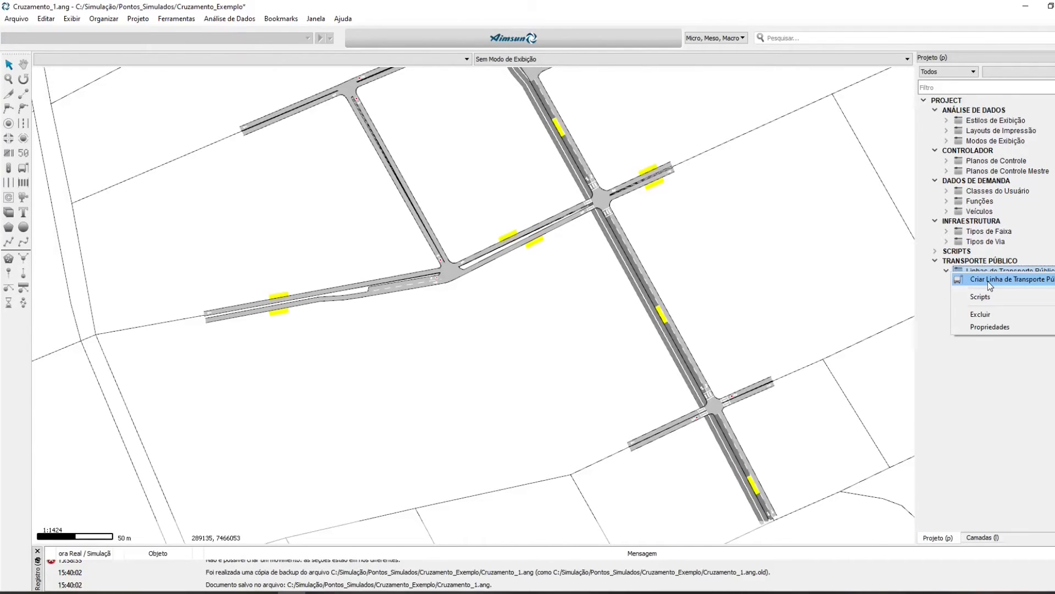
click(987, 280)
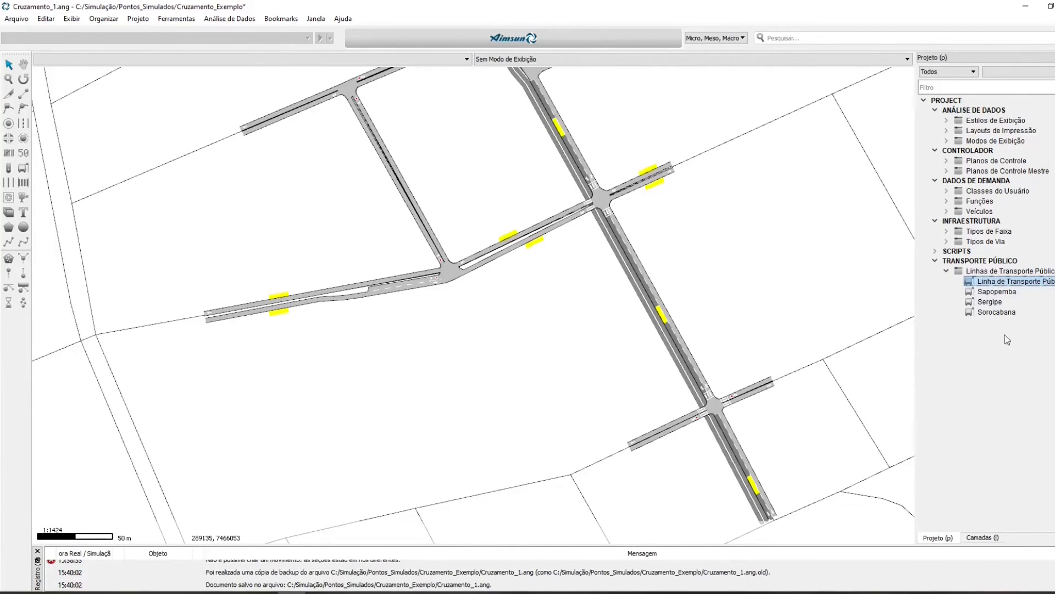
double_click(1013, 283)
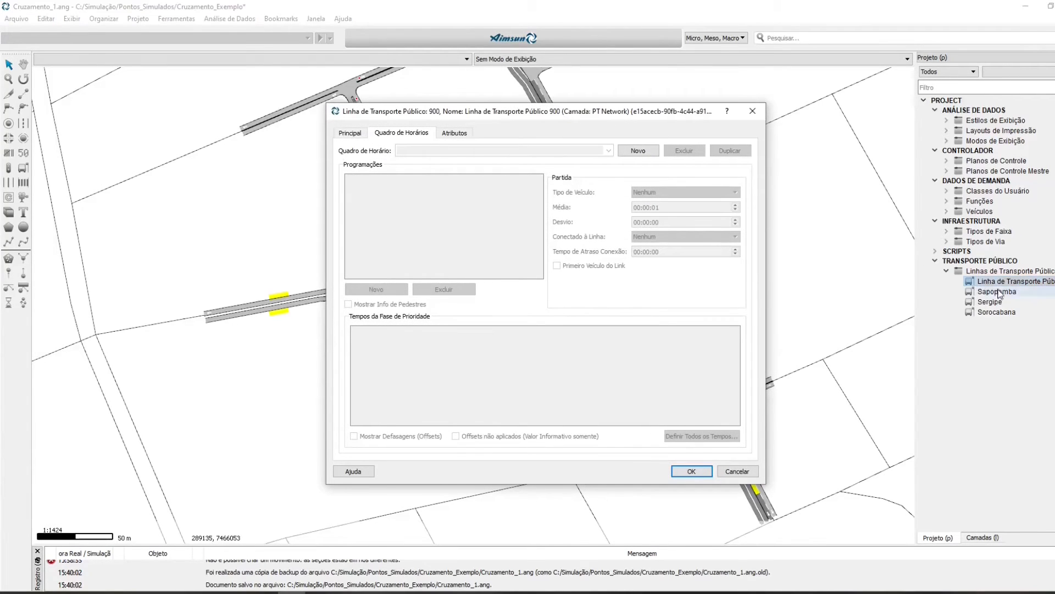
Name the new public transport line Campinas.
click(361, 137)
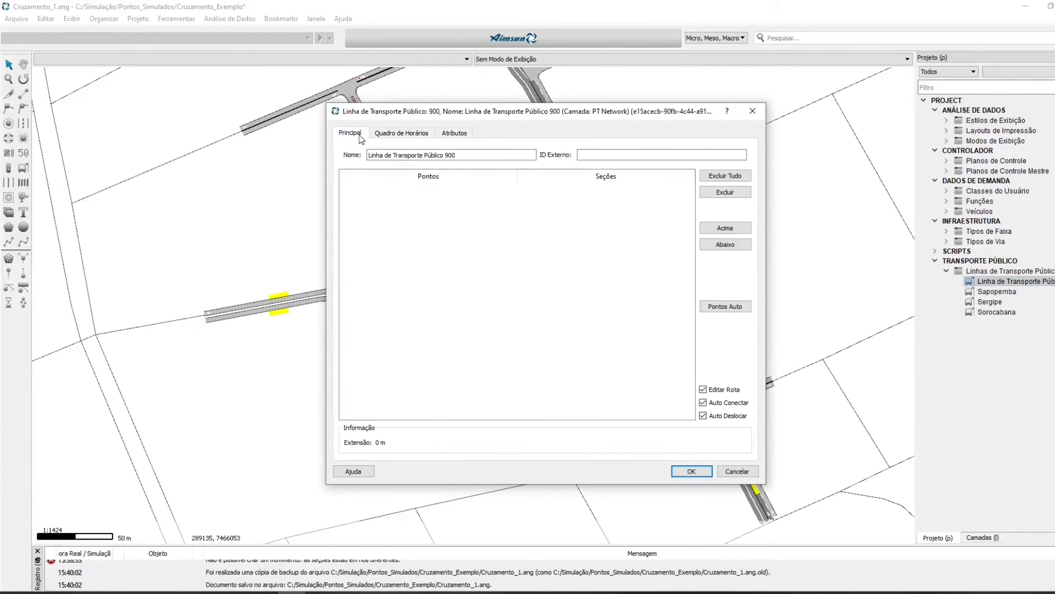
drag(460, 156, 367, 156)
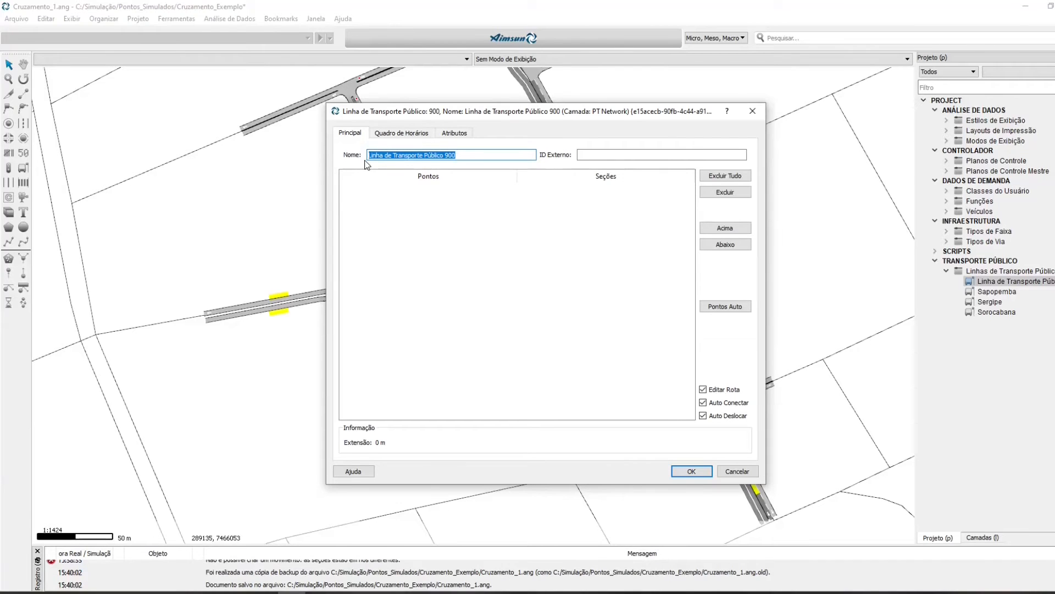
drag(491, 116, 428, 339)
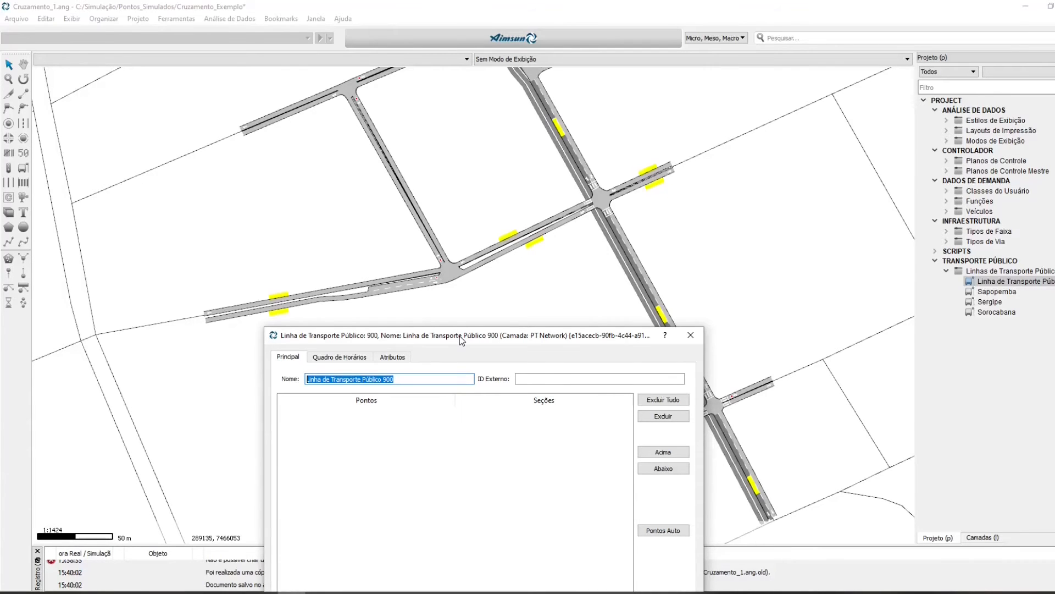
drag(461, 339, 632, 146)
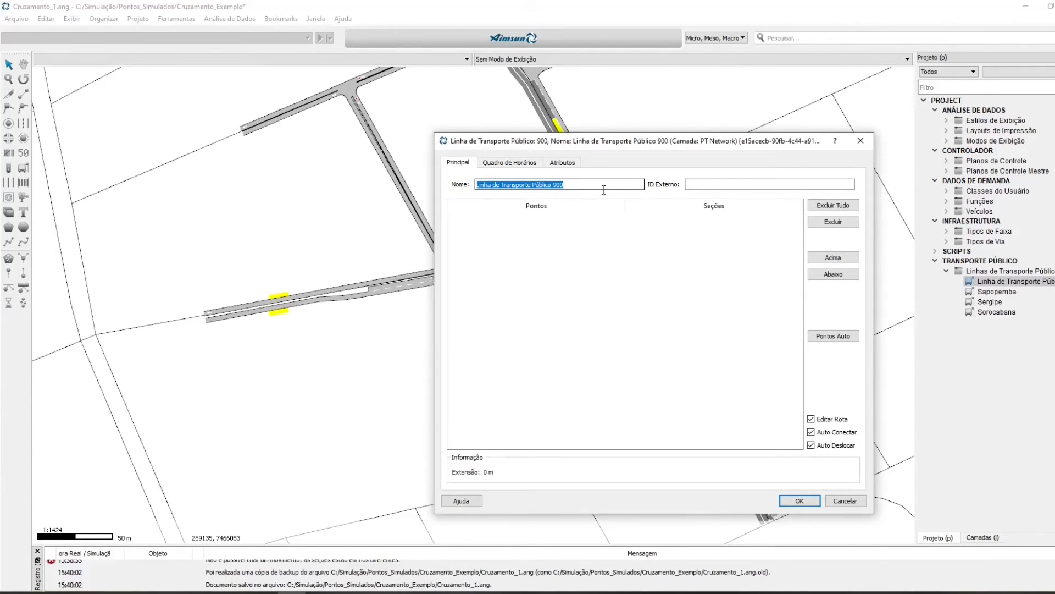
key(BackSpace)
text(Campinas)
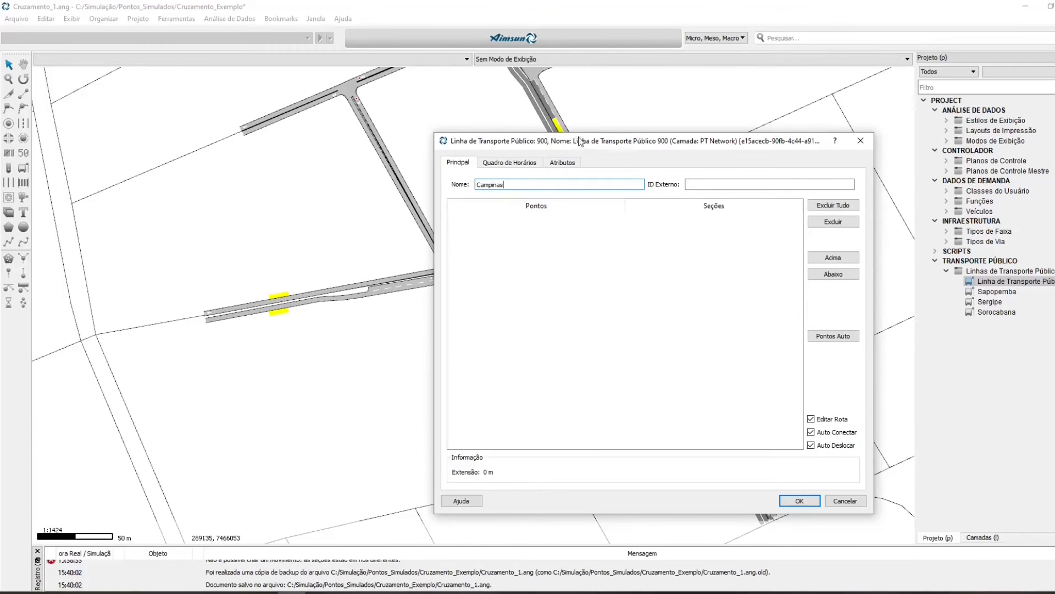
Define the line's route through sections 836, 633 and 625 on the network.
drag(580, 141, 419, 339)
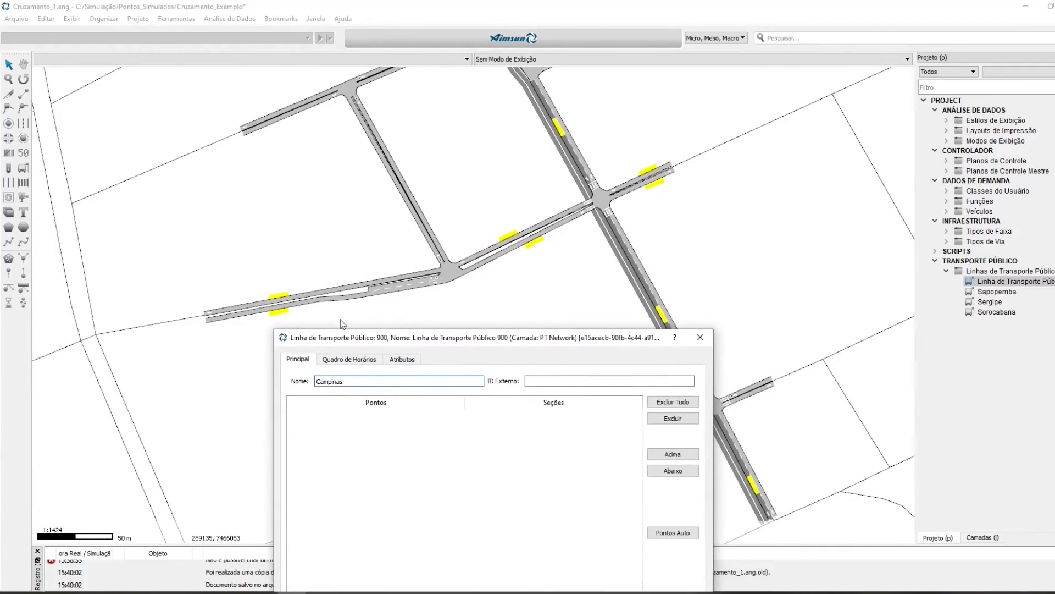
click(290, 309)
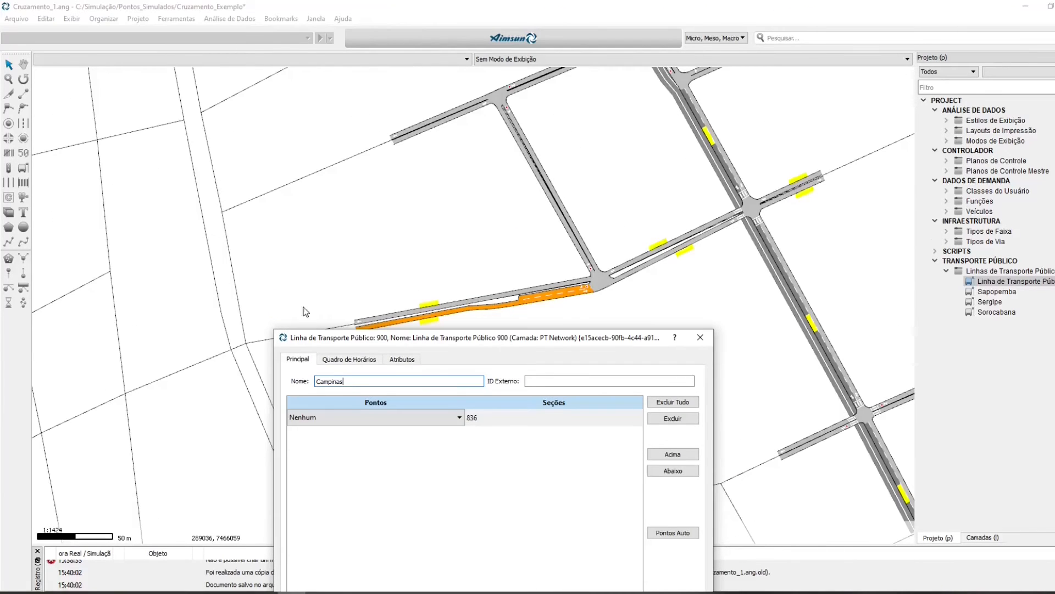
click(633, 278)
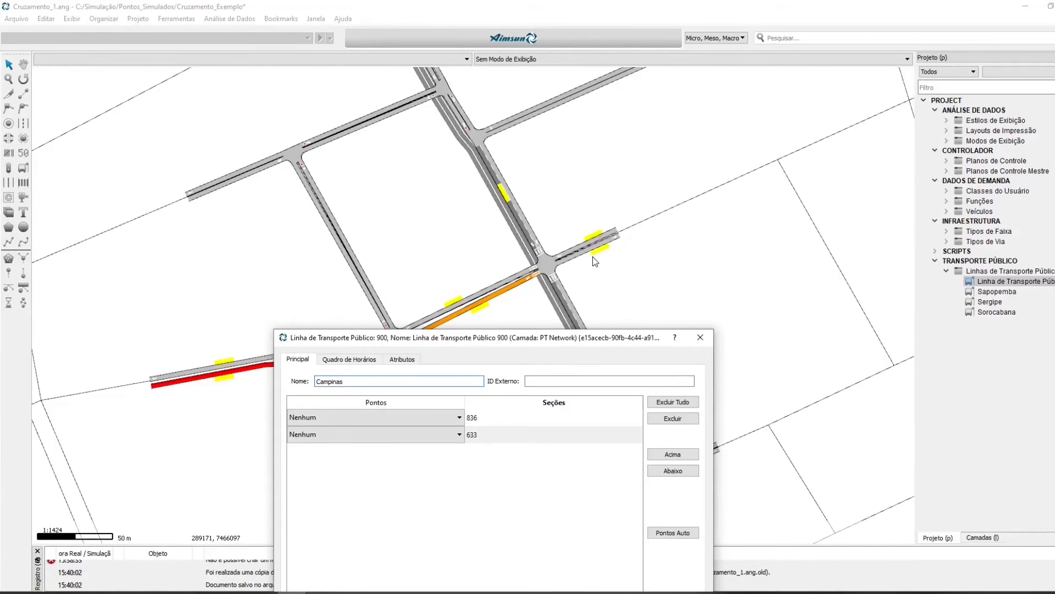
click(574, 256)
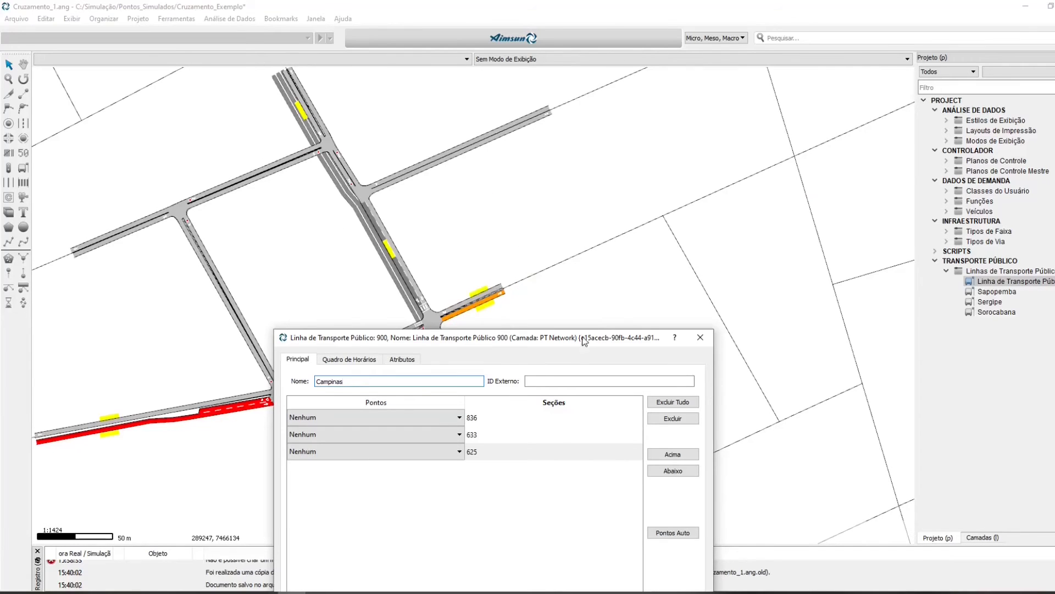
Assign stop 882: 001 to section 836, 883: 002 to section 633 and 890: 006 to section 625.
drag(559, 339, 808, 97)
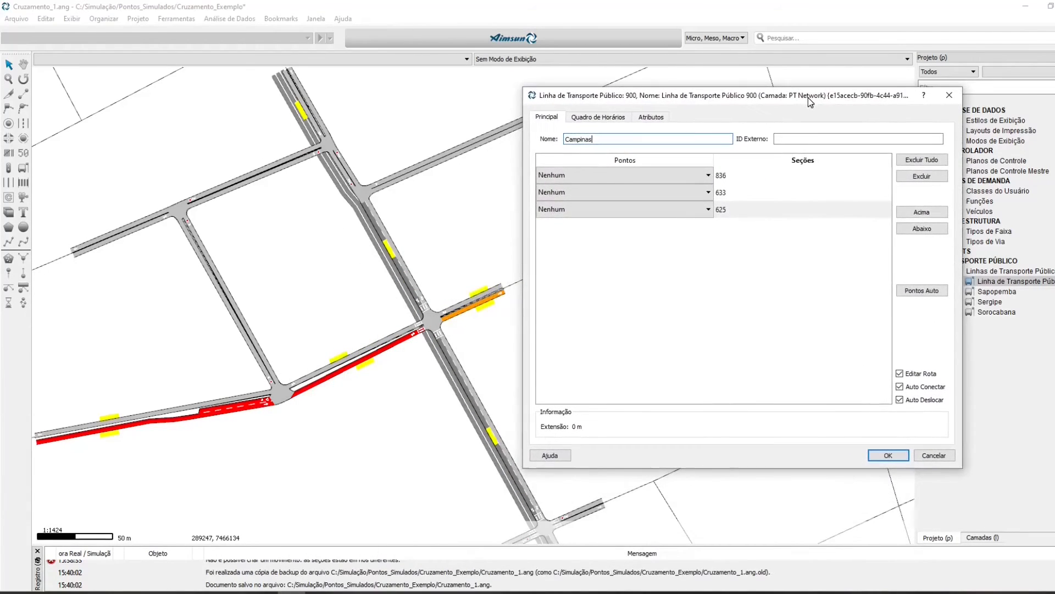
click(709, 175)
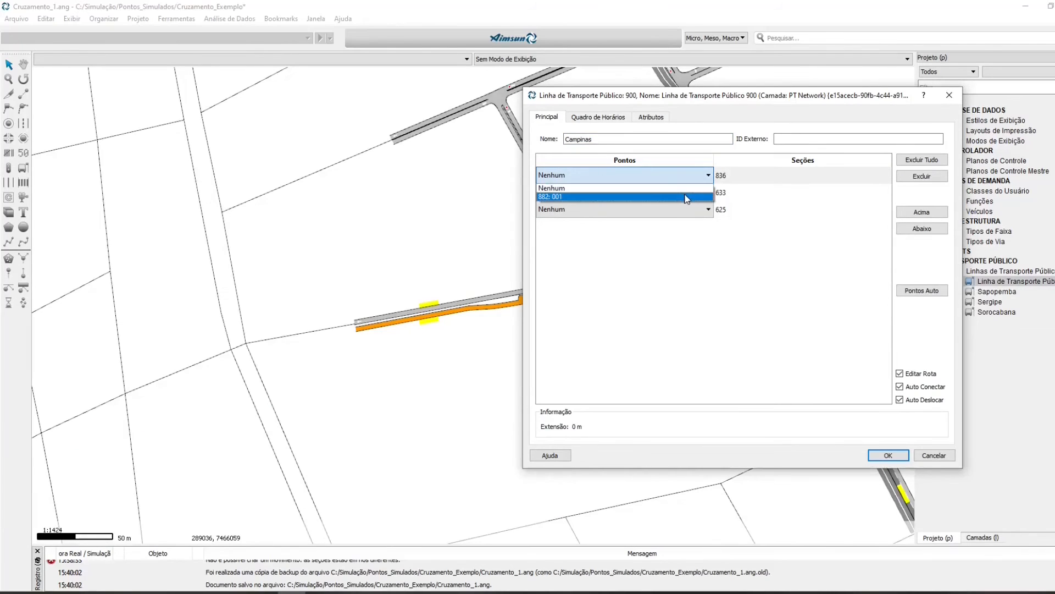
click(692, 195)
click(708, 192)
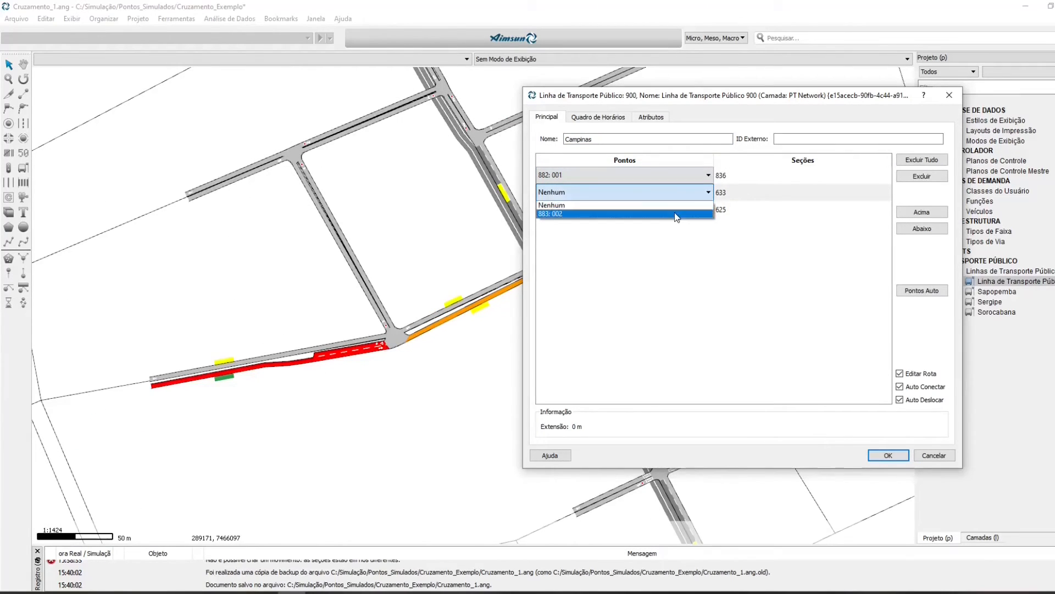
click(674, 212)
click(698, 214)
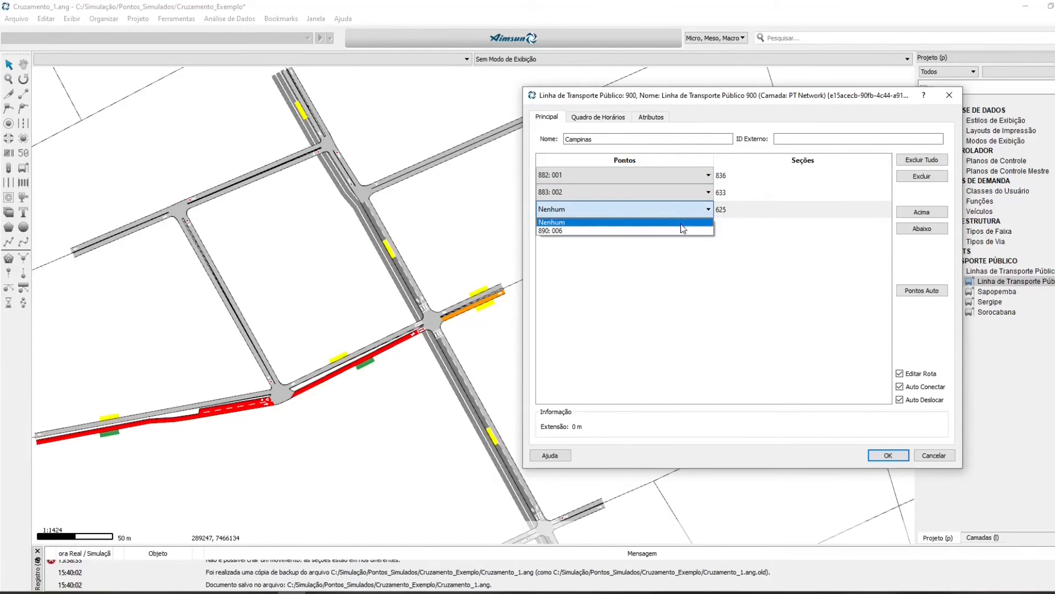
click(678, 228)
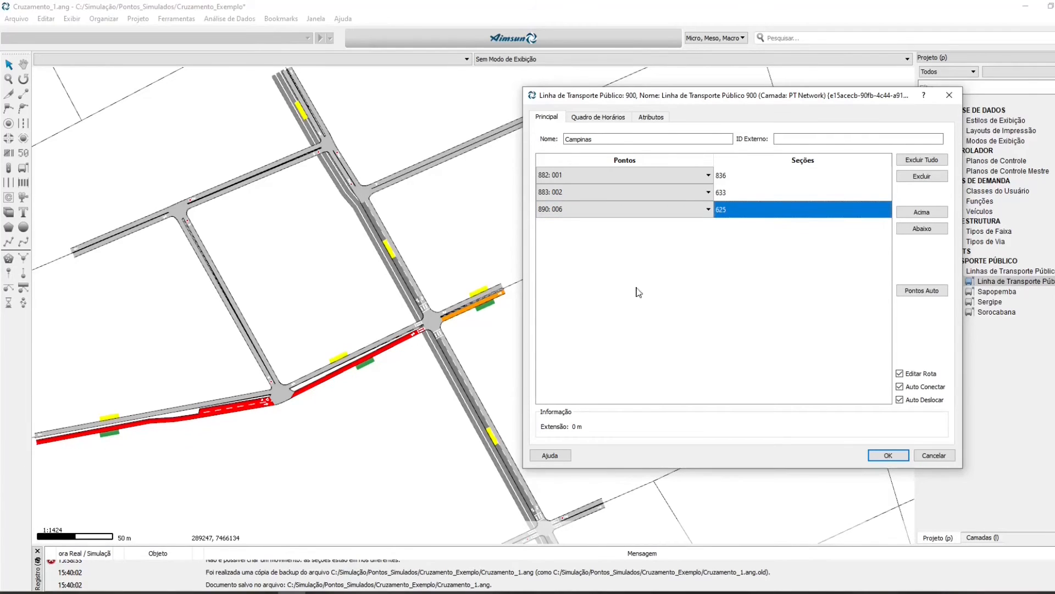
Rename the line as Campinas_CxB.
click(613, 119)
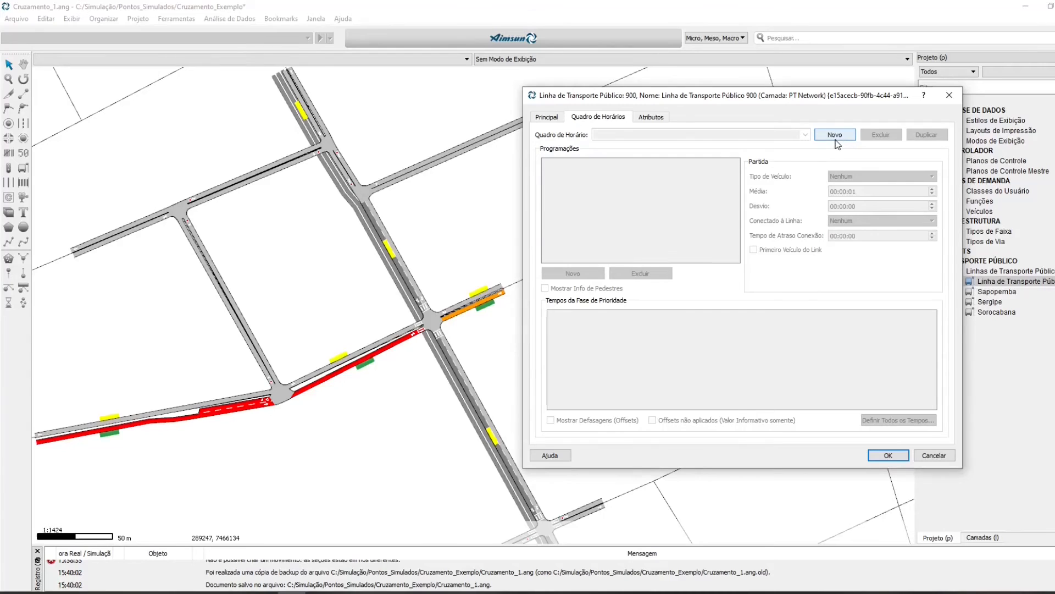
click(548, 117)
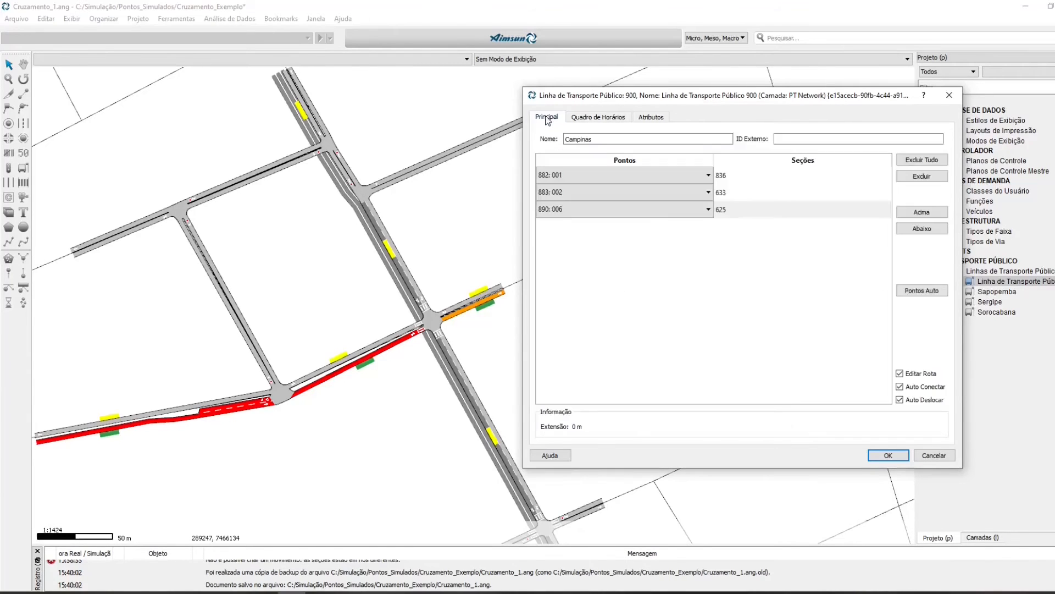
click(601, 139)
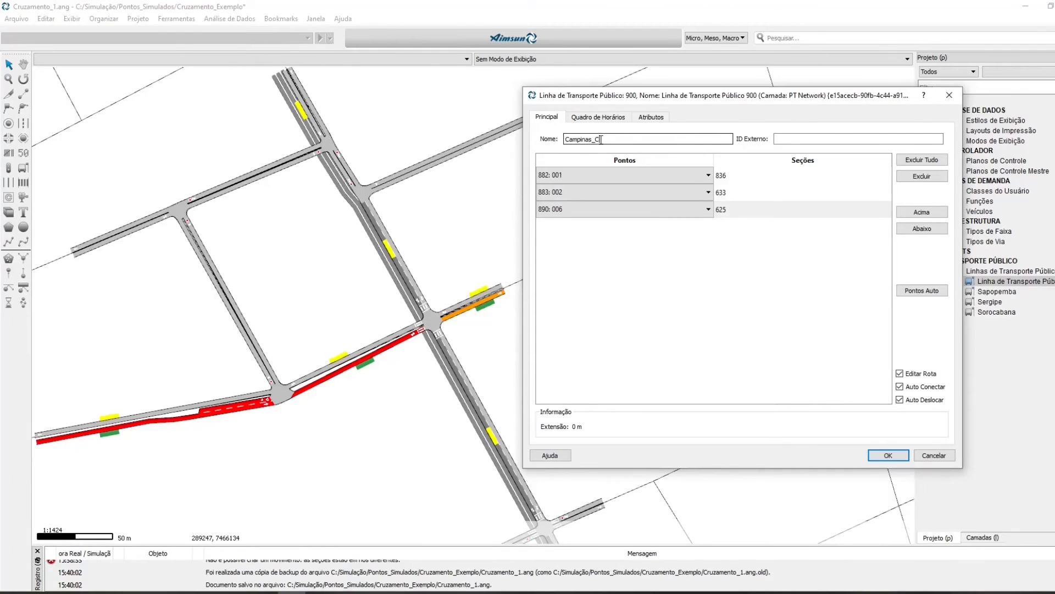
text(_Ce)
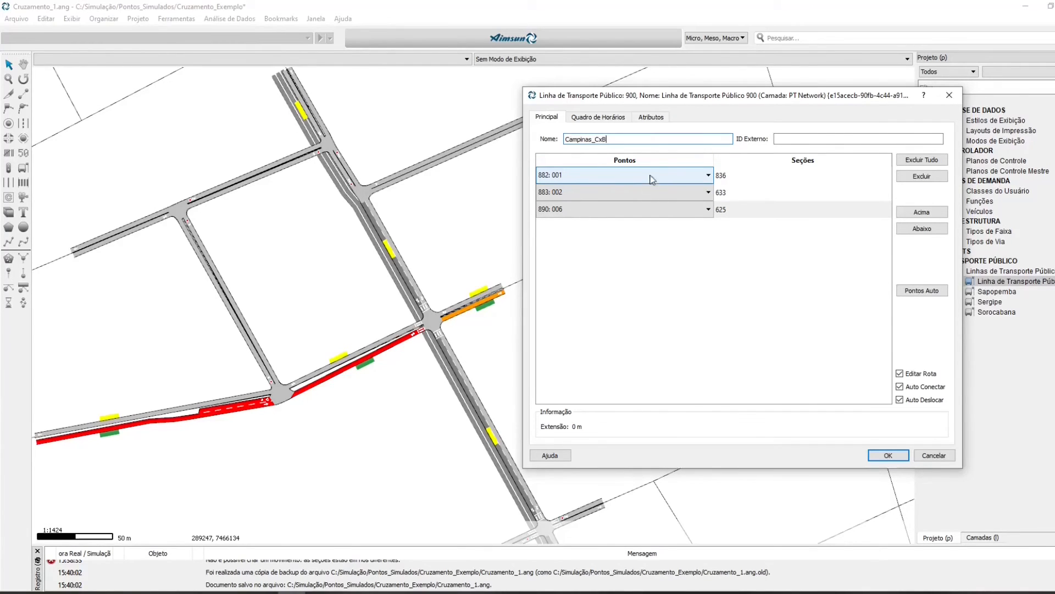
Add a timetable to the line and name it 16:30_17:30.
click(614, 117)
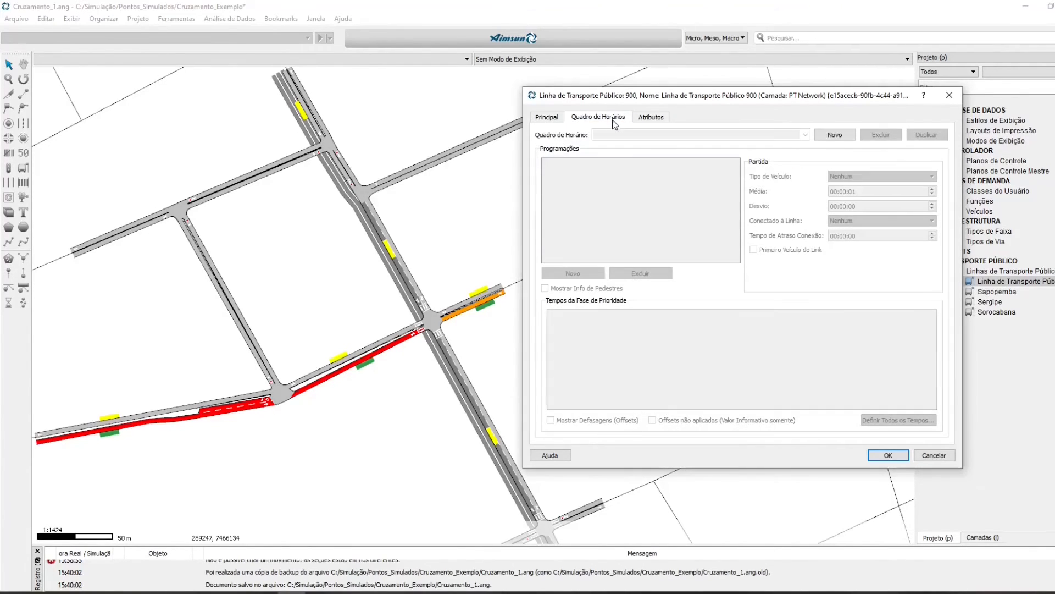
click(823, 134)
drag(651, 137, 569, 141)
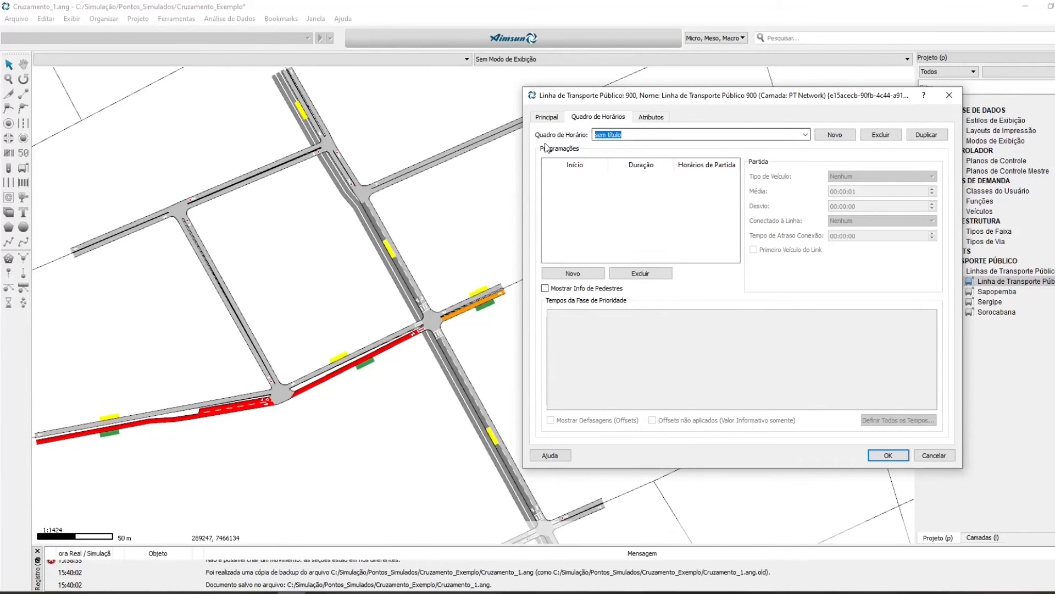
text(16)
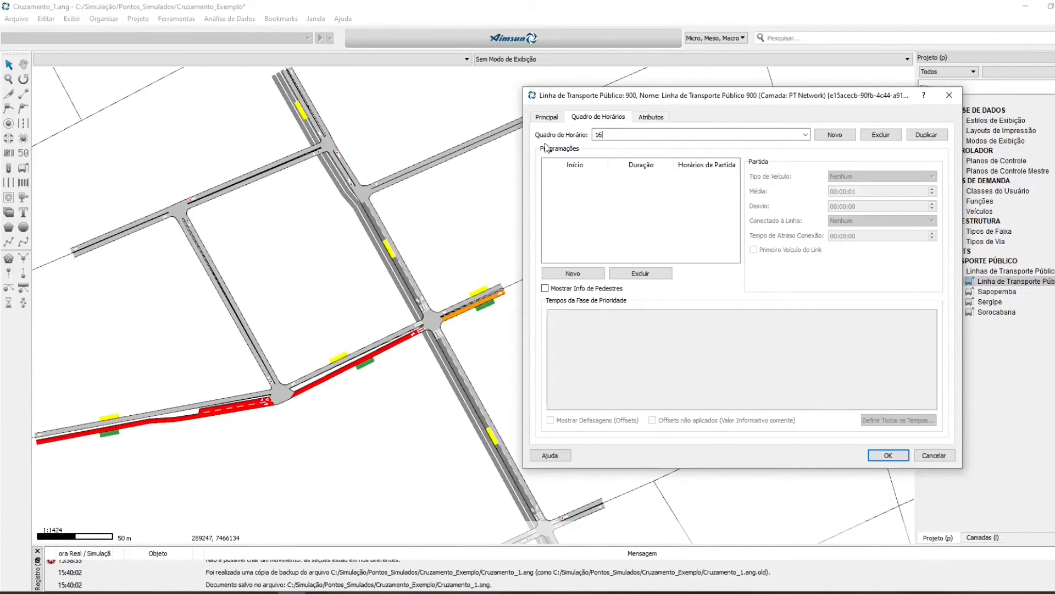
text(:30_17:30)
Add a schedule to the timetable with its start time at 16:35:00.
click(590, 273)
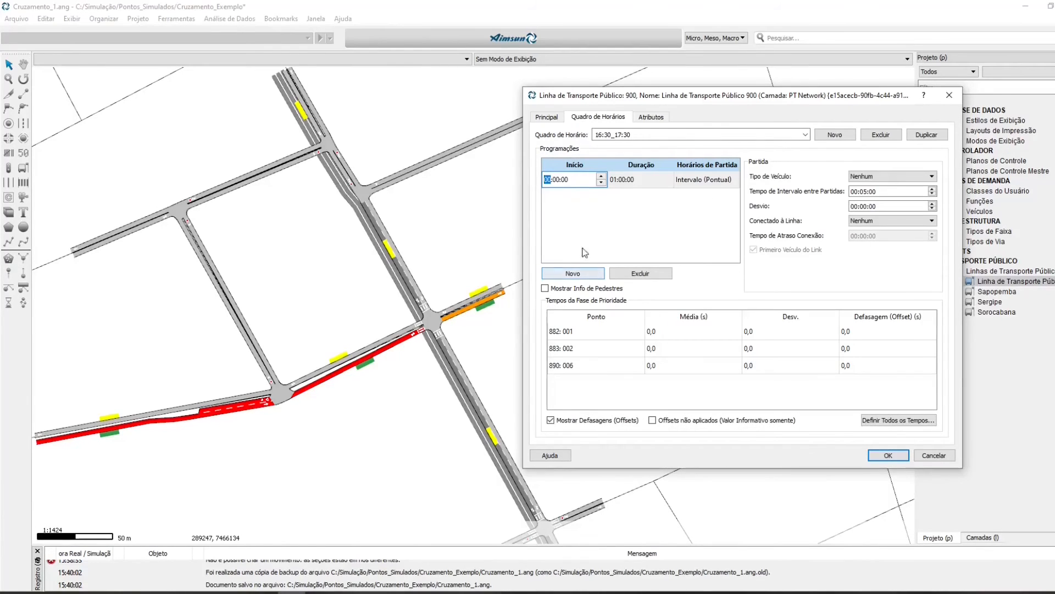
text(16:00)
click(555, 179)
double_click(558, 180)
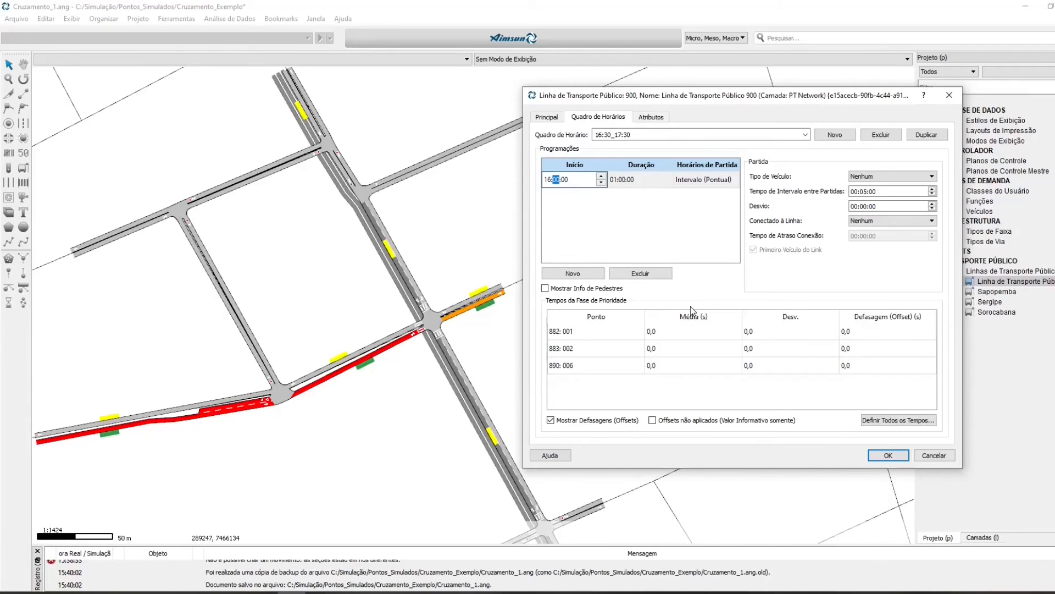
text(35)
Set the schedule's departures to vehicle type 58: Bus at an interval of 00:15:00.
click(880, 177)
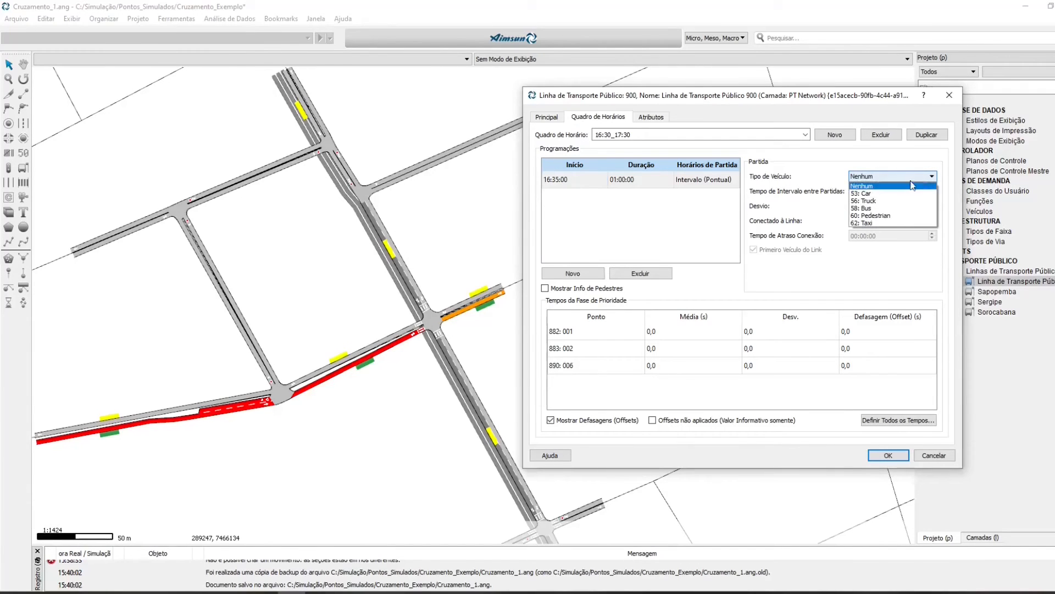
click(885, 209)
click(863, 191)
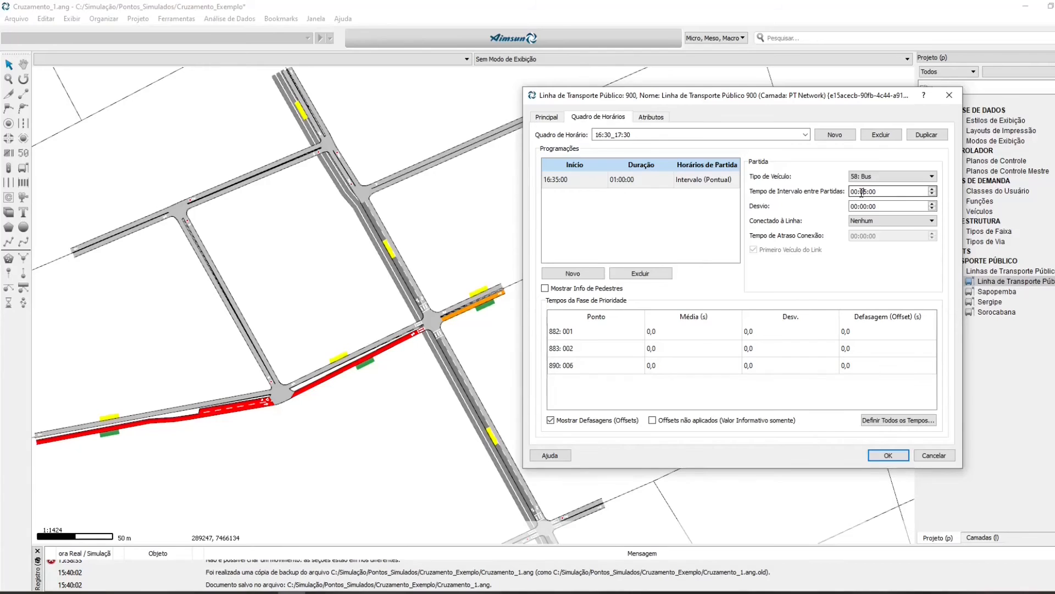
double_click(864, 192)
text(15)
Set a common mean stop time of 55 s for all stops and accept the Campinas_CxB line settings.
click(896, 420)
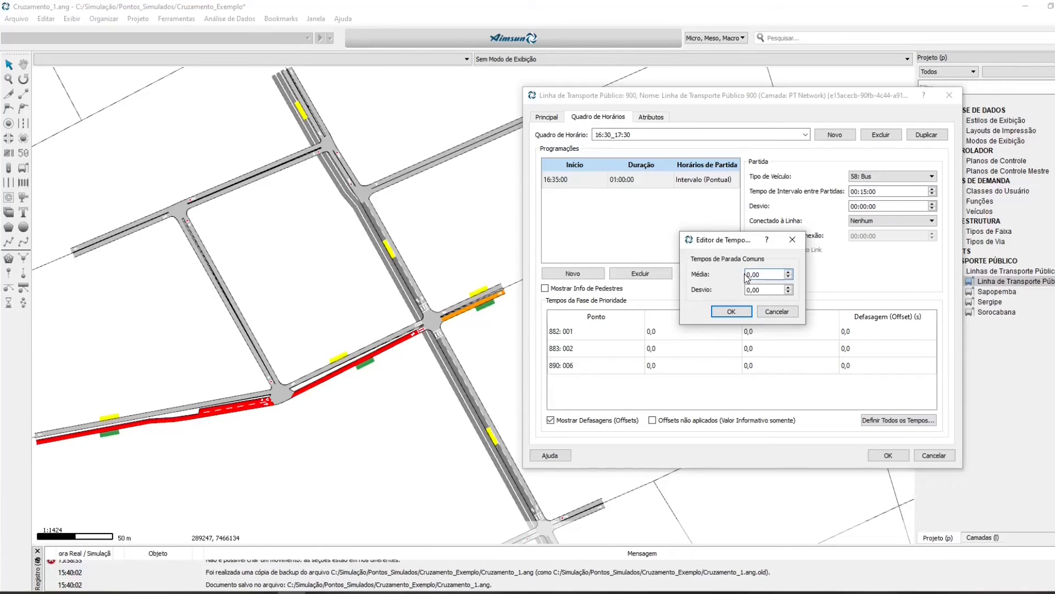
drag(748, 274, 758, 278)
drag(759, 278, 761, 277)
text(55)
click(738, 314)
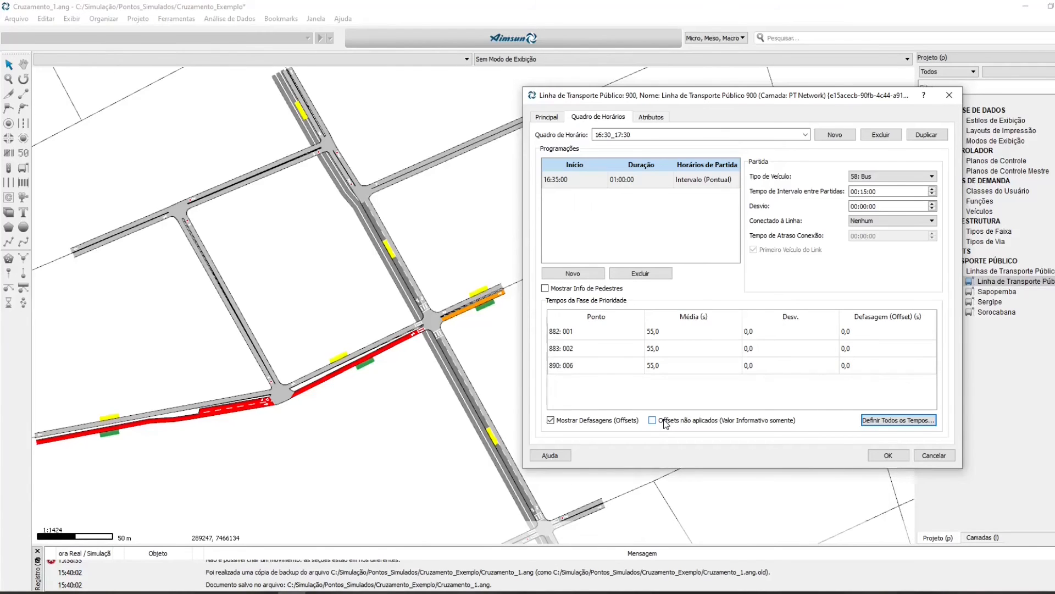
click(889, 456)
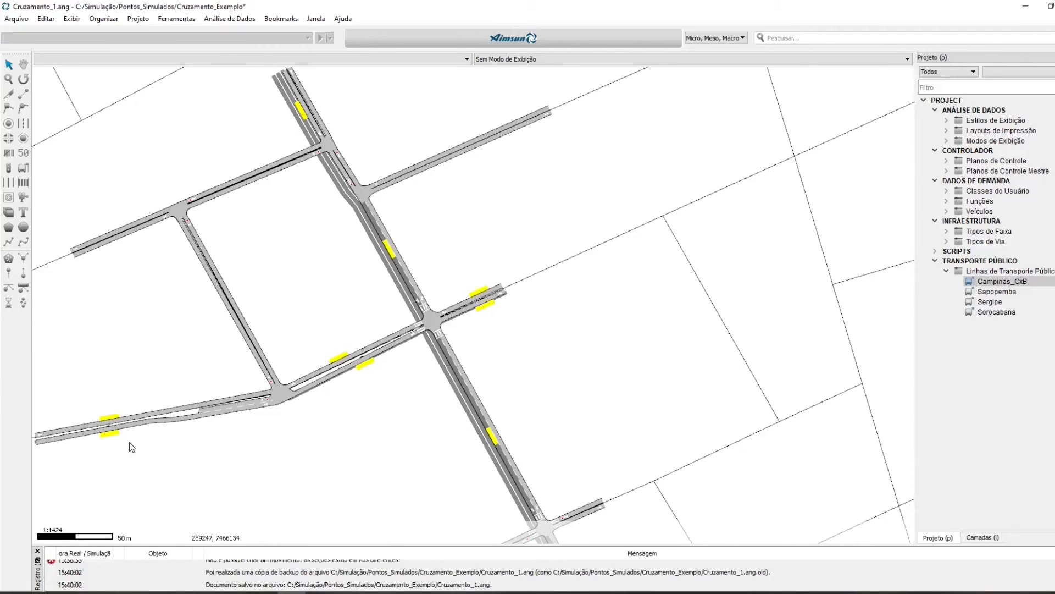
Hide the PT Network and CAD_VIA layers in the network view.
key(alt+Tab)
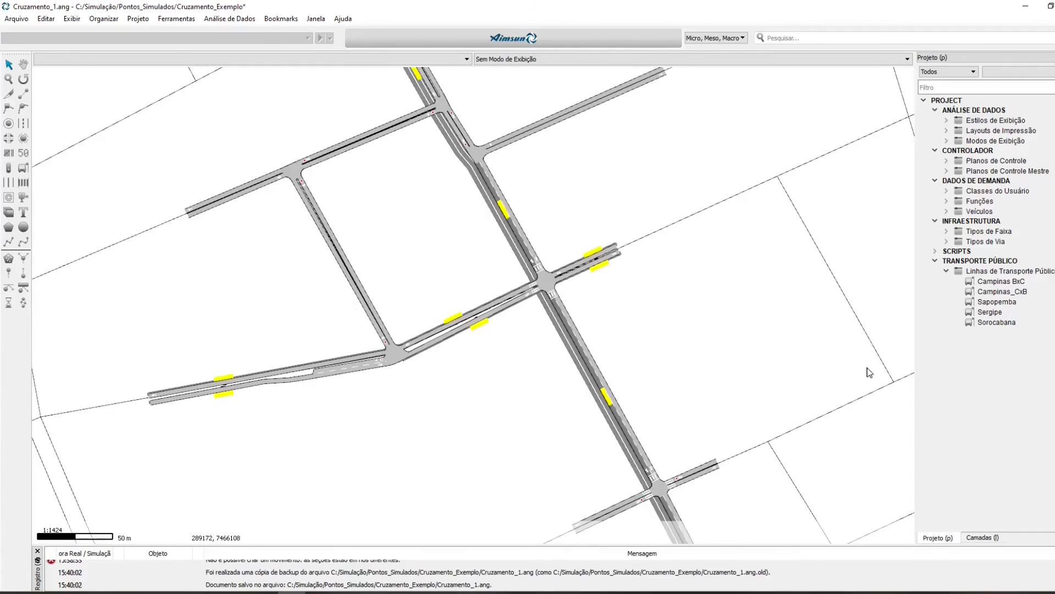
click(985, 540)
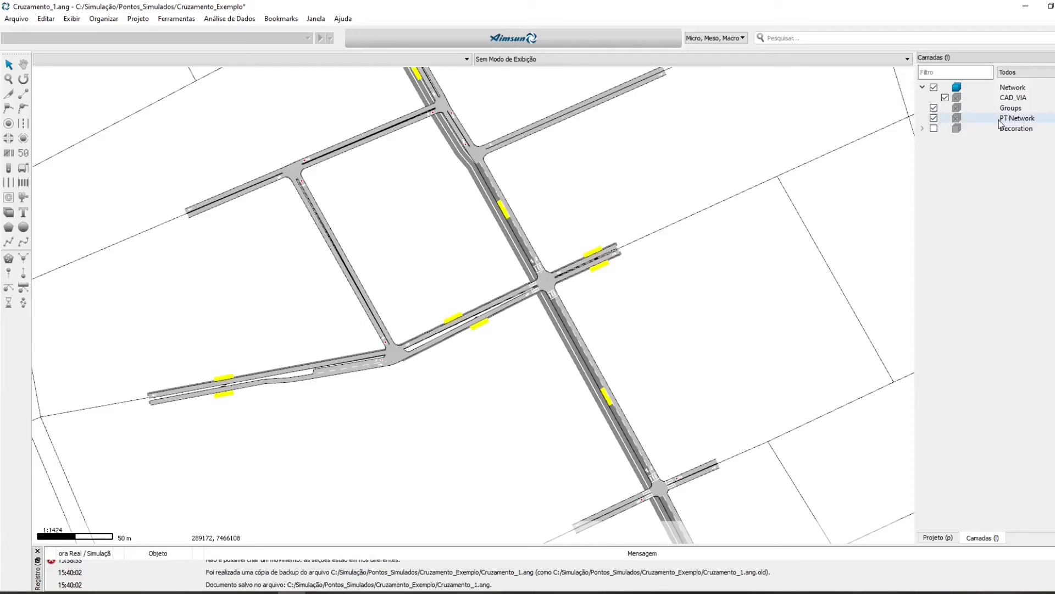
click(934, 119)
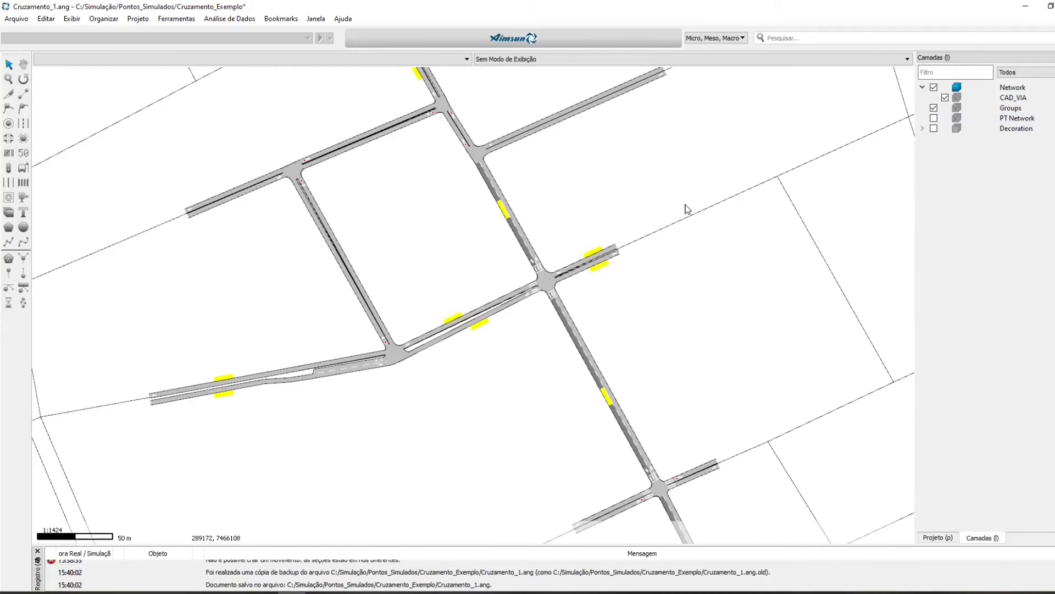
click(945, 98)
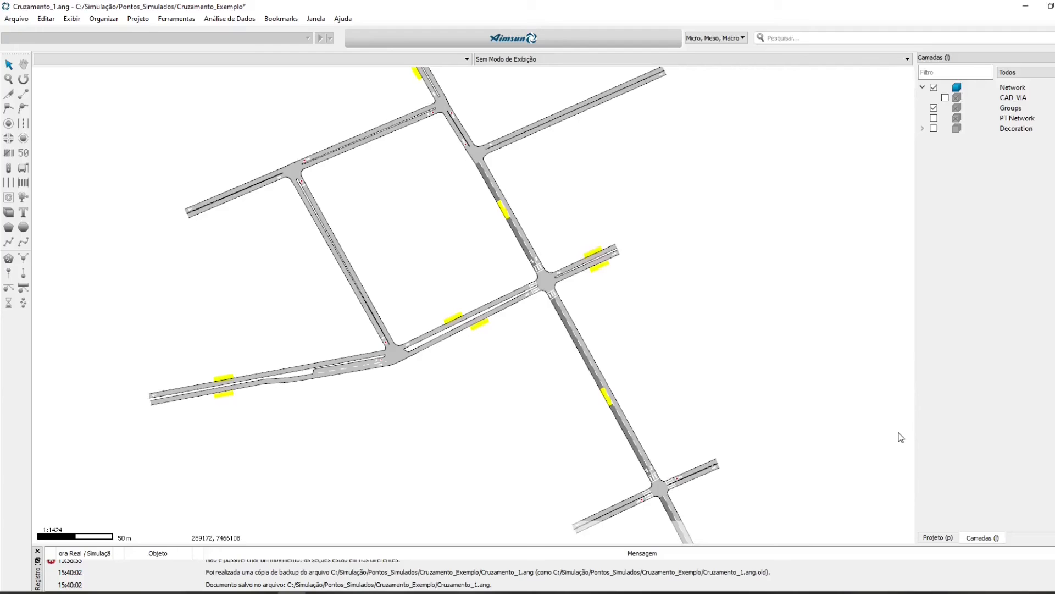
Create a new public transport plan in the project.
click(937, 538)
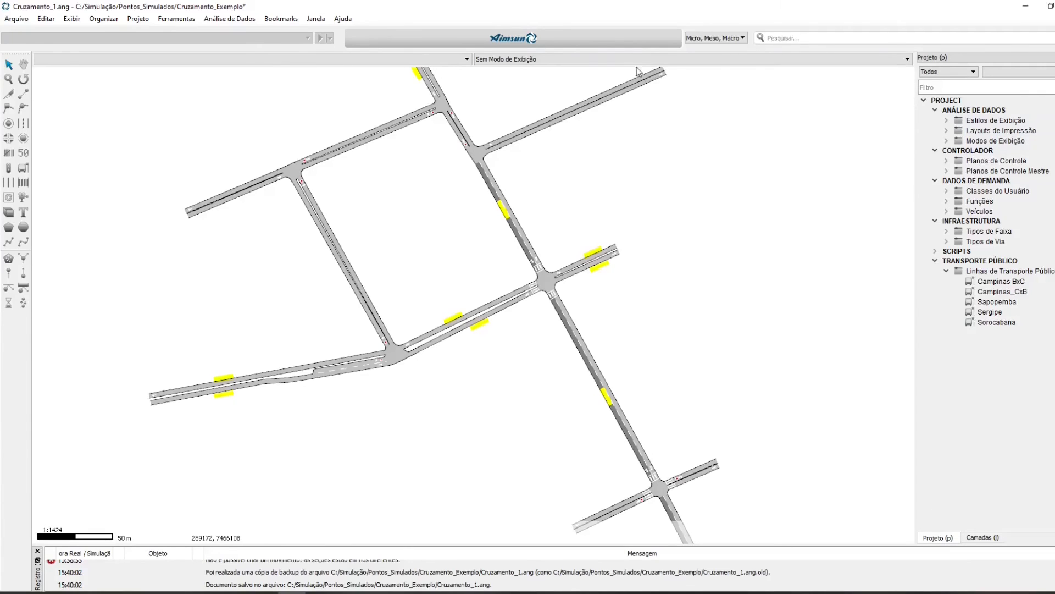
click(141, 19)
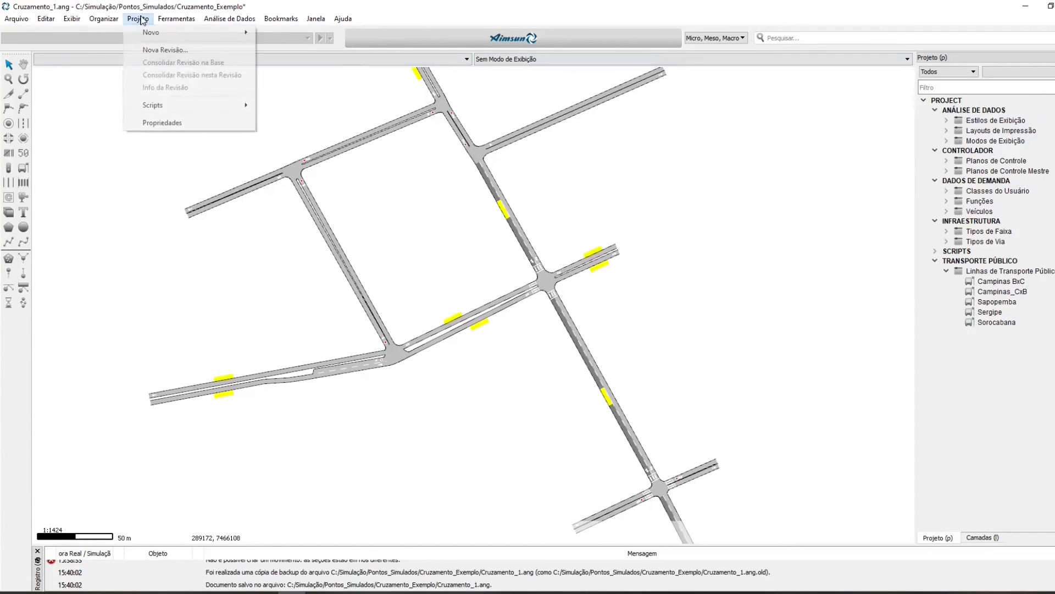
mouse_move(145, 30)
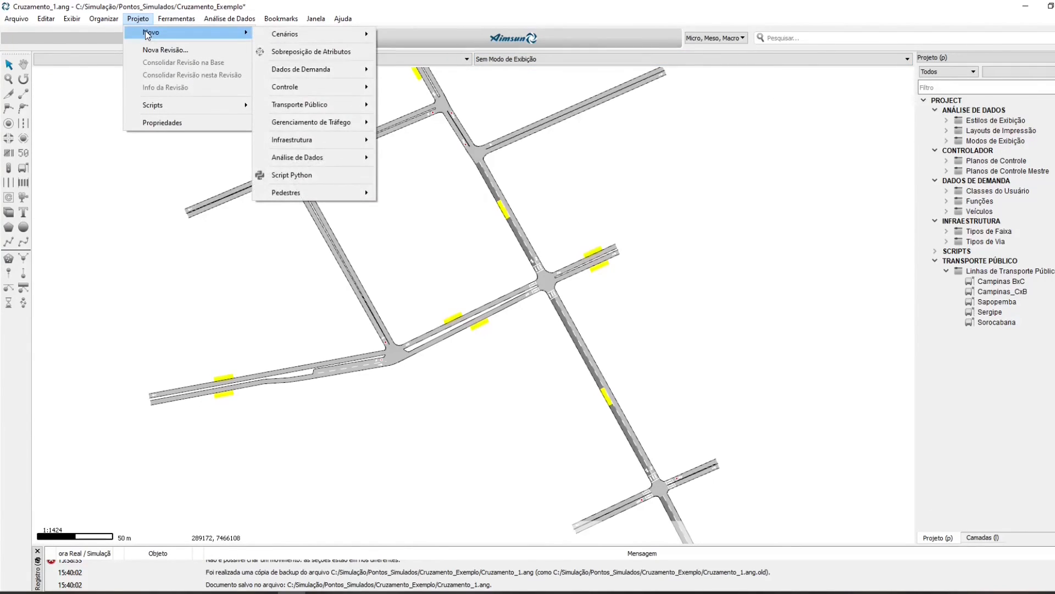
mouse_move(322, 105)
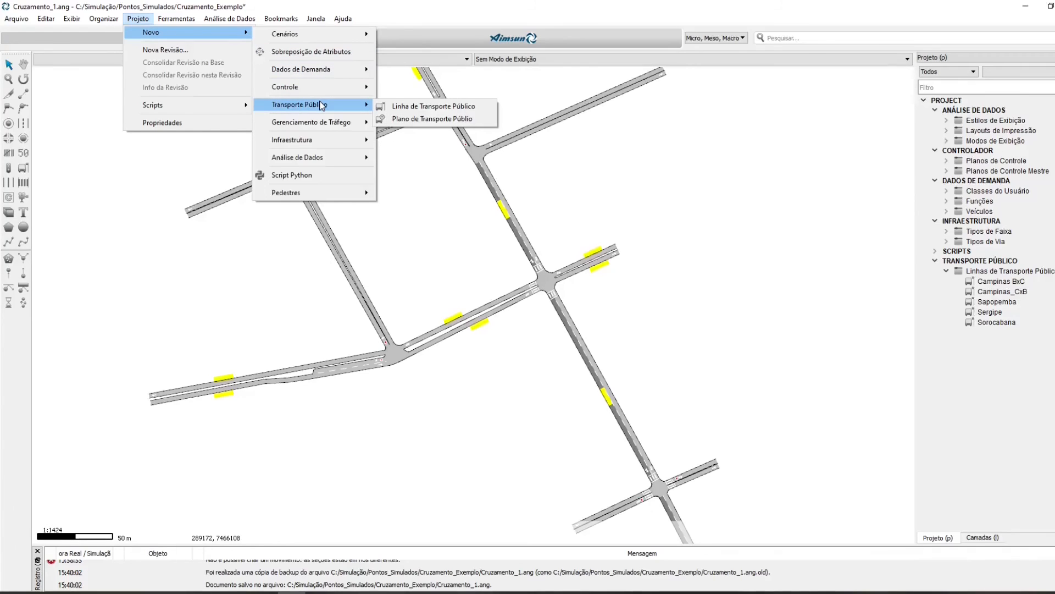
click(417, 120)
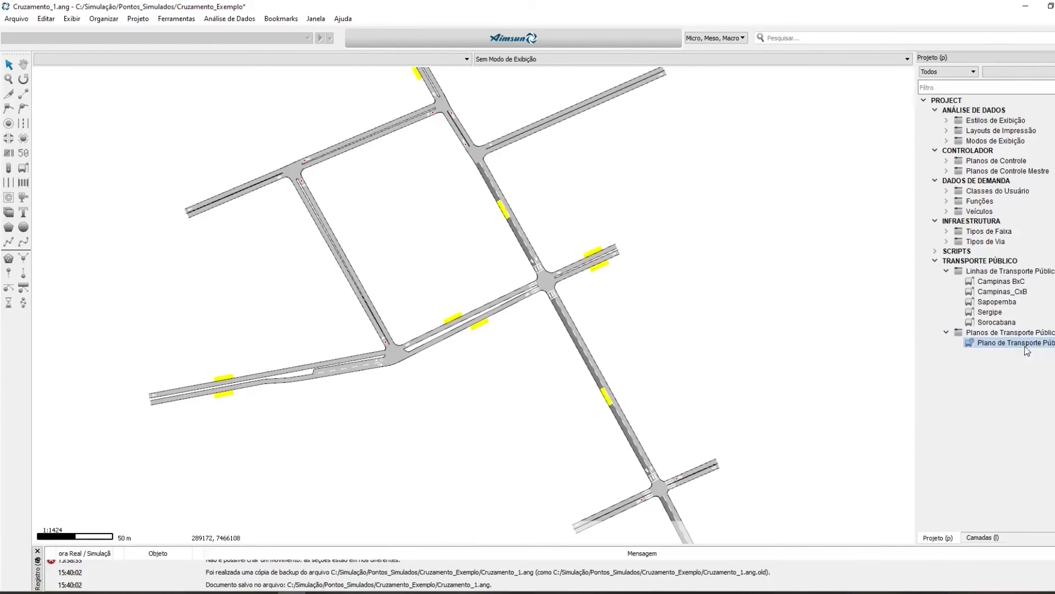
Open the new public transport plan and add all available lines with their 16:30_17:30 timetables to it.
double_click(984, 343)
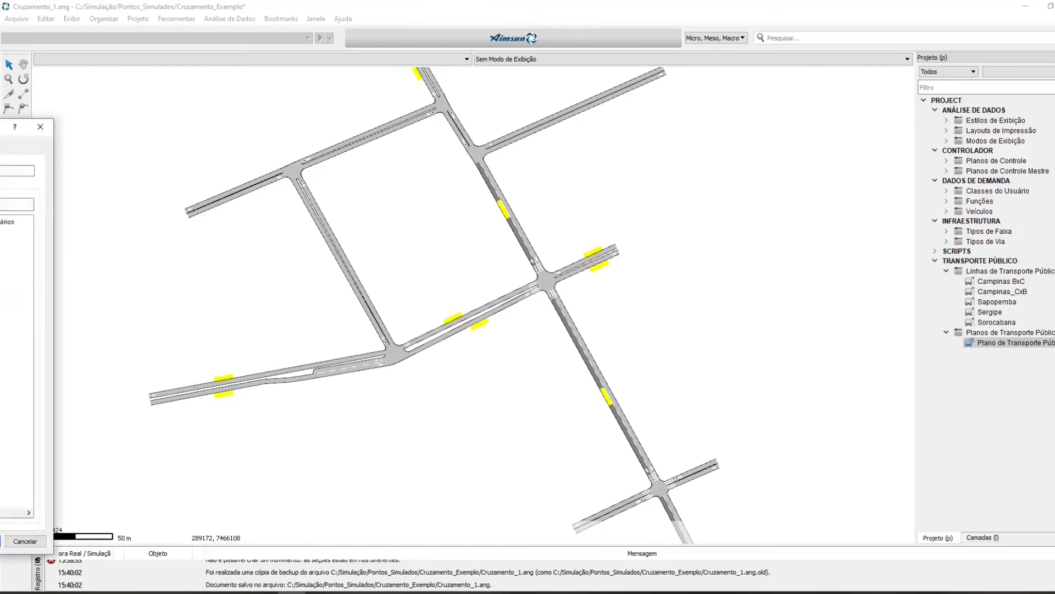
drag(506, 110, 900, 86)
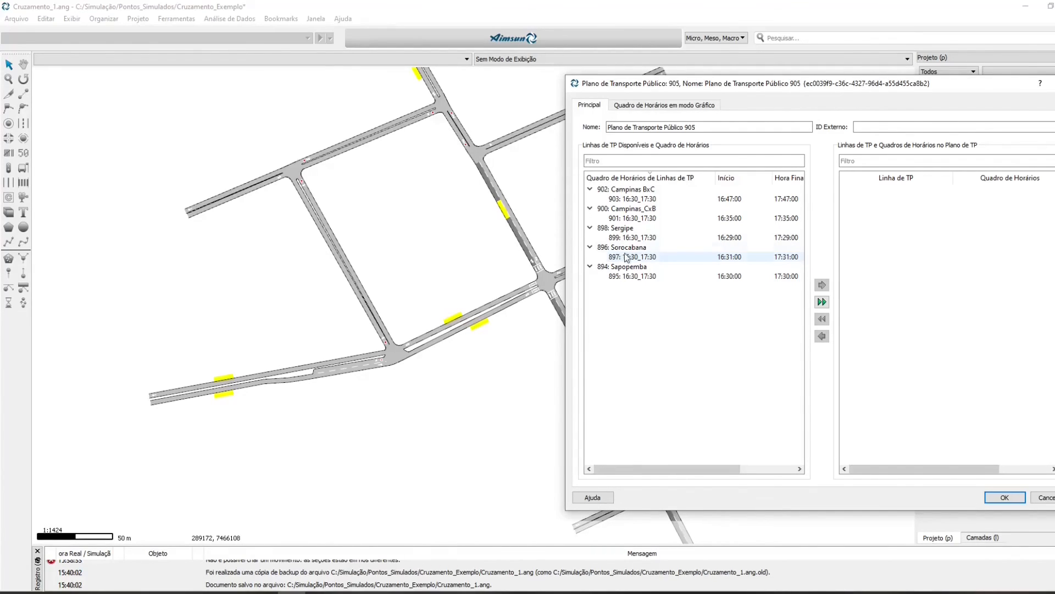
click(823, 303)
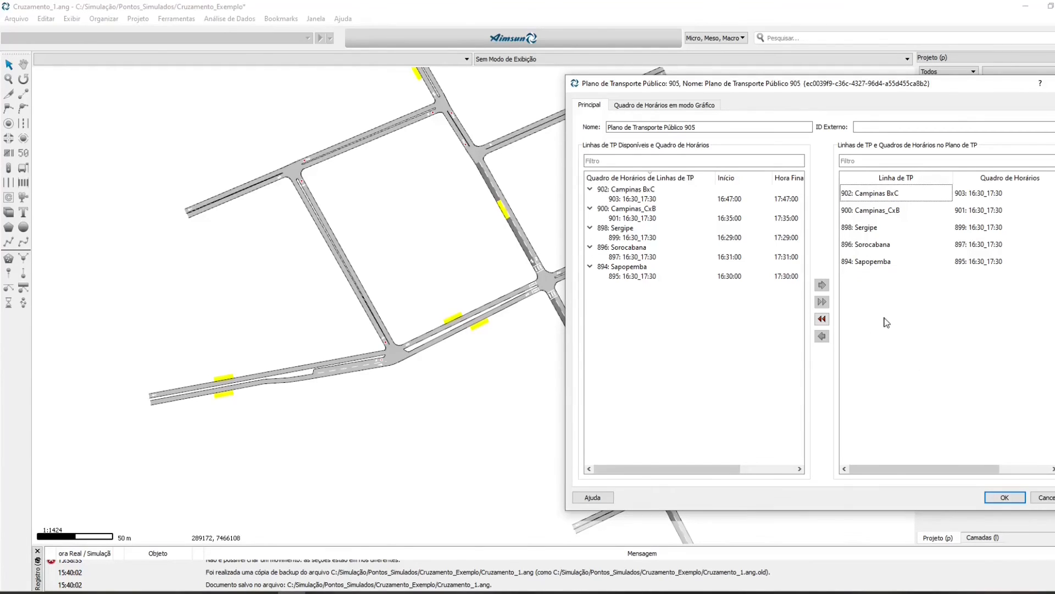
Check the plan's graphical timetable view and its available public transport lines, and accept the plan settings.
click(690, 108)
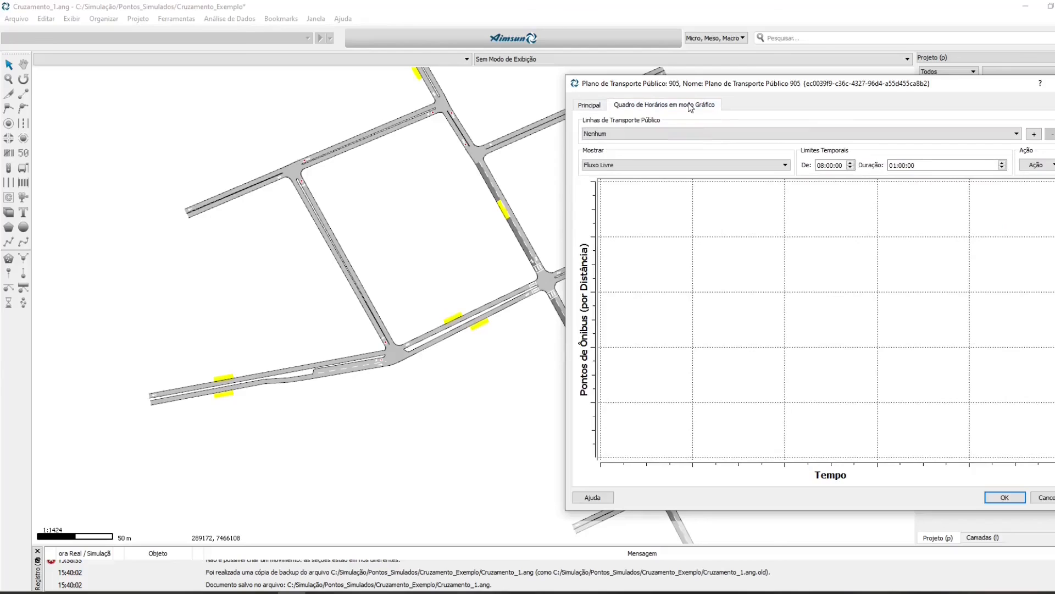
click(668, 137)
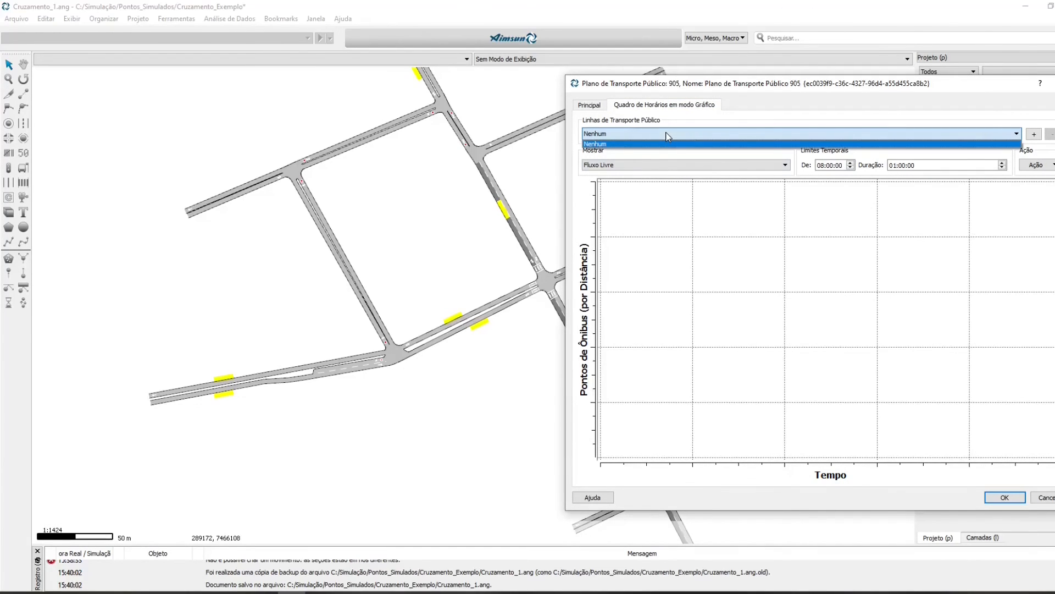
click(668, 138)
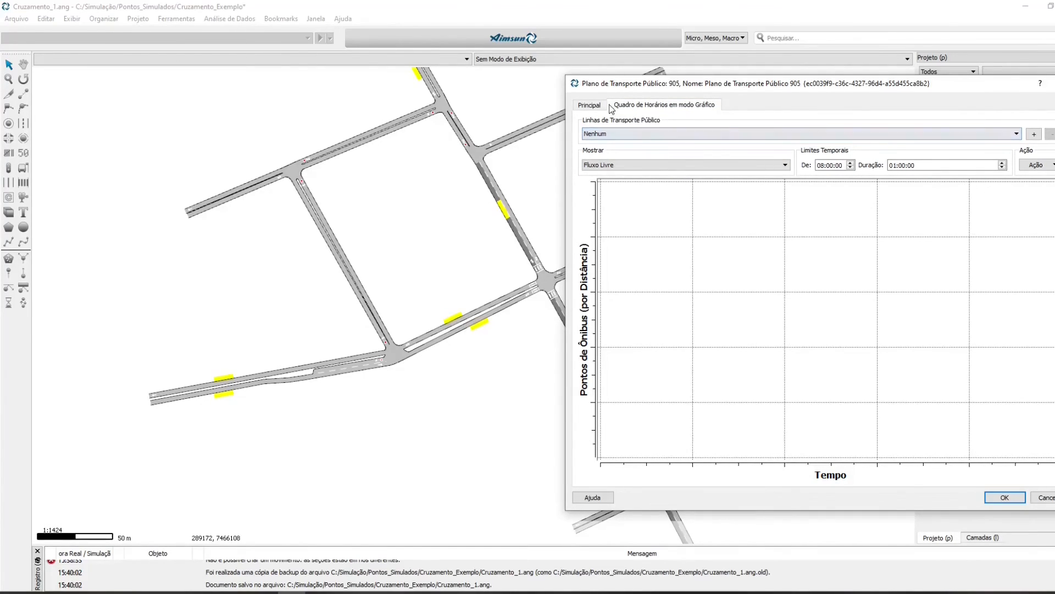
click(591, 105)
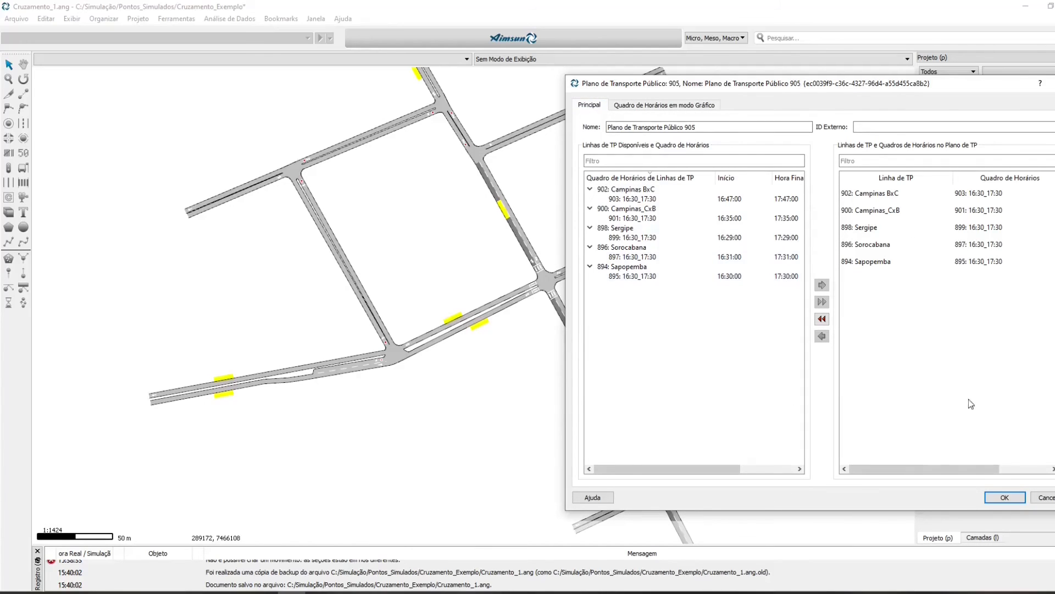
click(1000, 497)
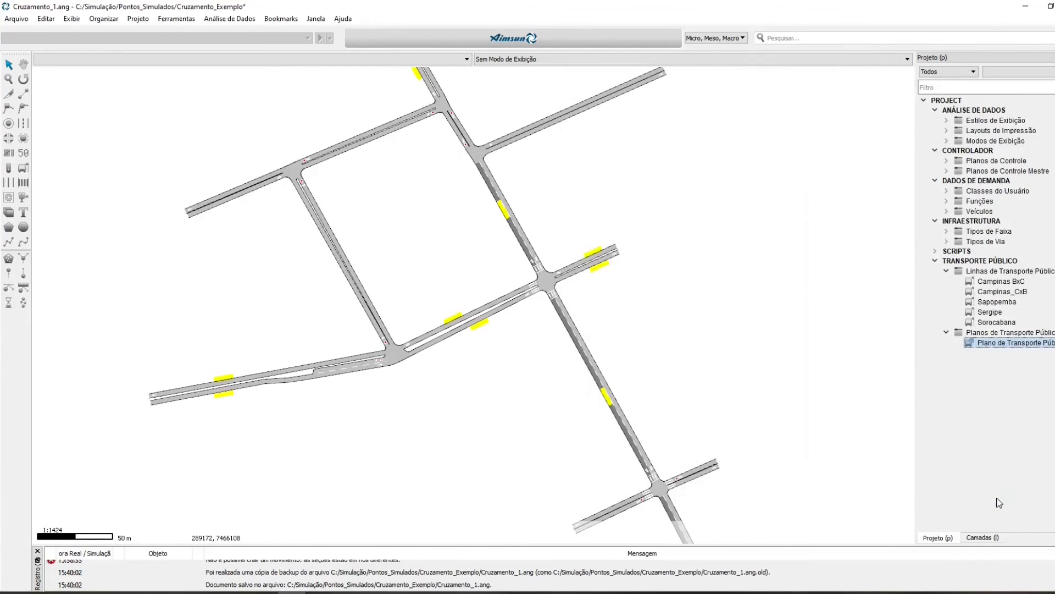
Rename the public transport plan as Plano de Transporte Público 16:30_17:30 and widen the project tree to show its name.
double_click(1014, 343)
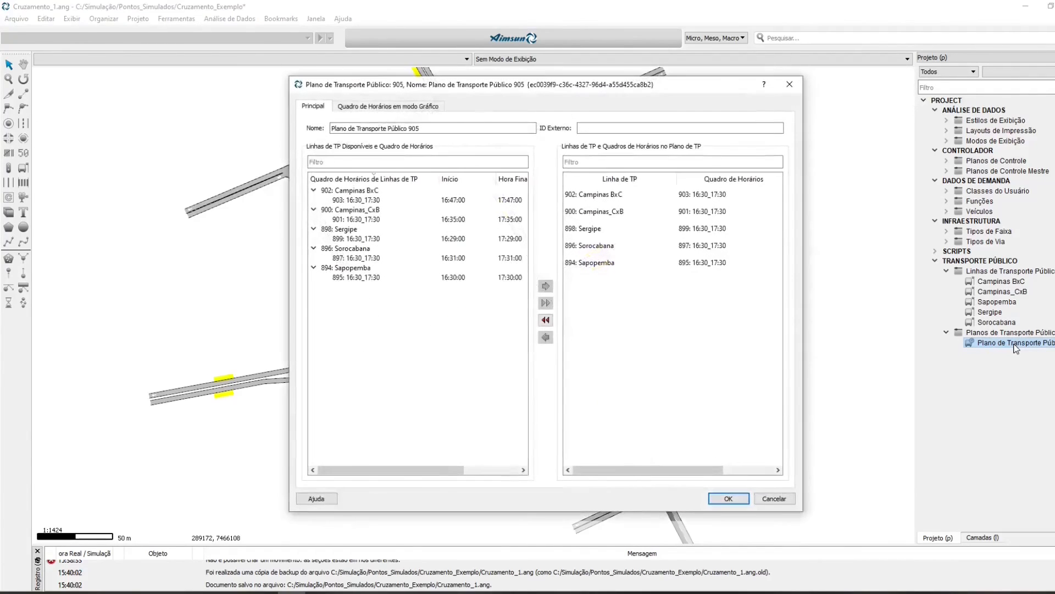
mouse_move(426, 129)
mouse_down()
mouse_move(386, 132)
mouse_move(428, 133)
mouse_up()
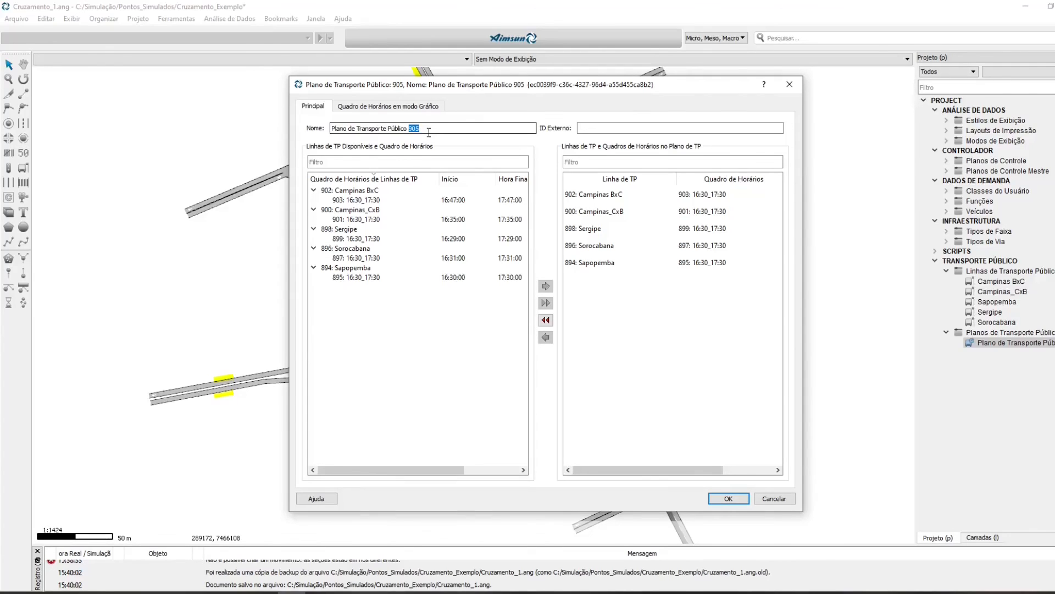
text(16:30_17:30)
click(728, 499)
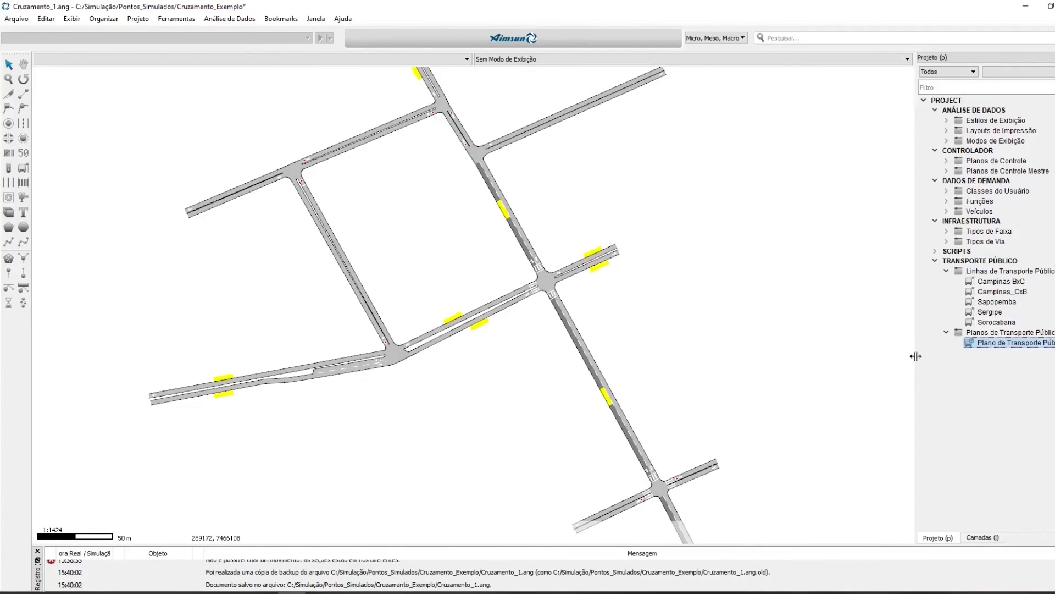
drag(915, 356, 870, 357)
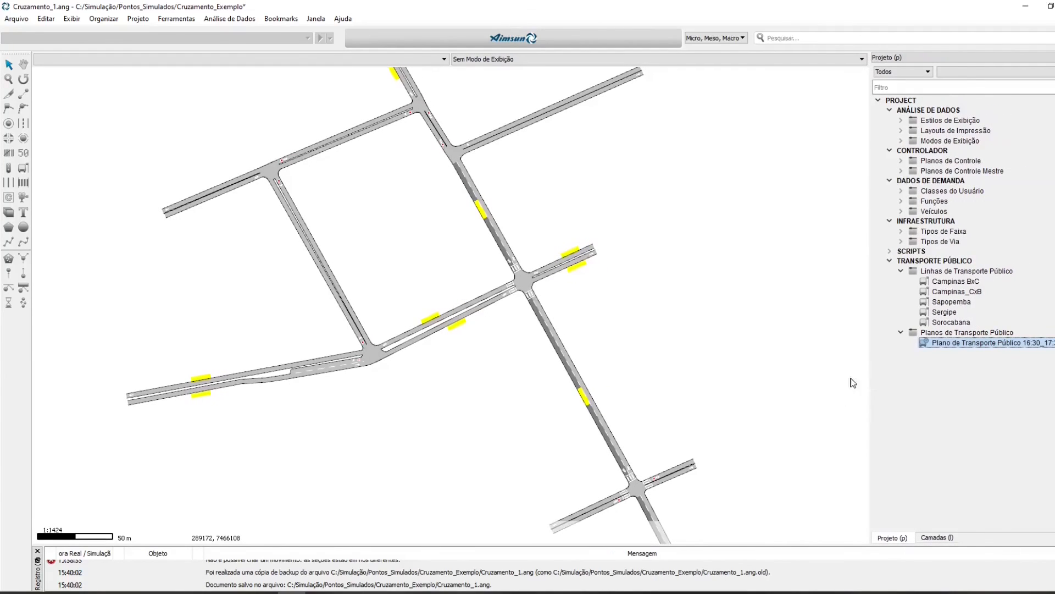